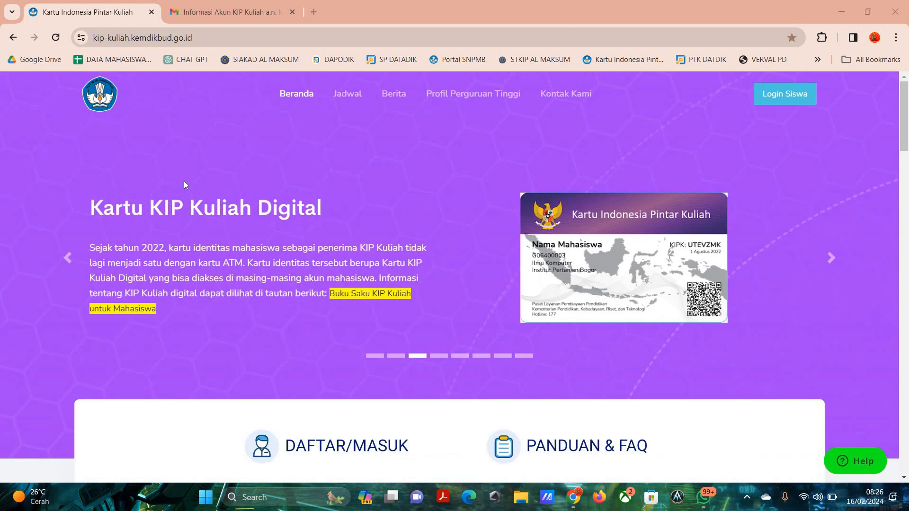
# Open the student login page and sign in with the student's registration number and access code.
pyautogui.click(794, 103)
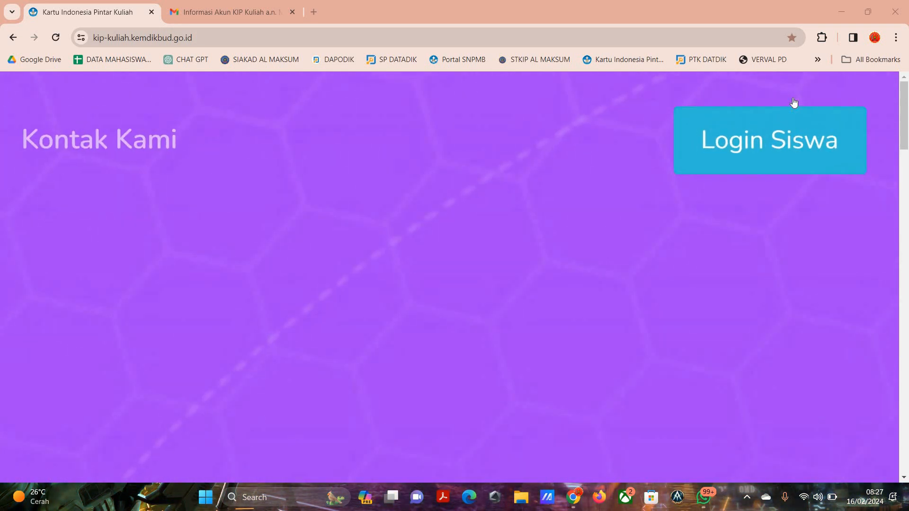
pyautogui.click(805, 148)
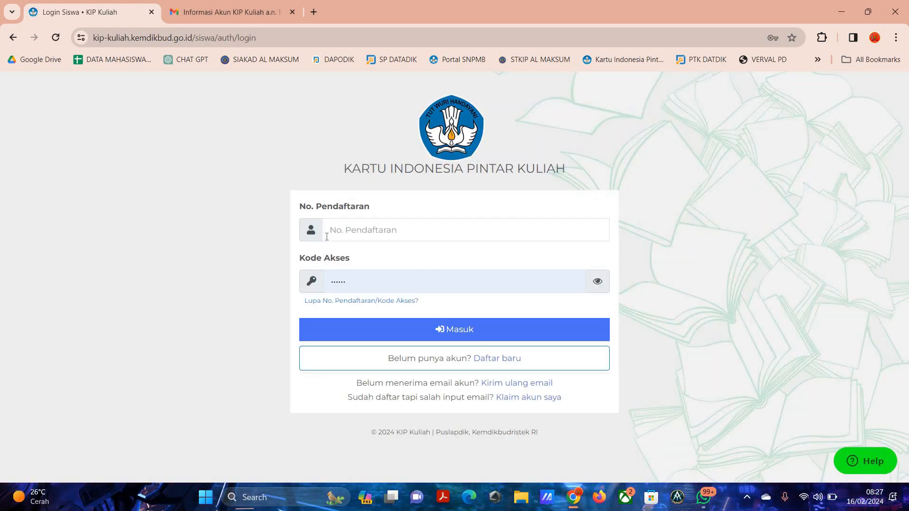
pyautogui.click(327, 237)
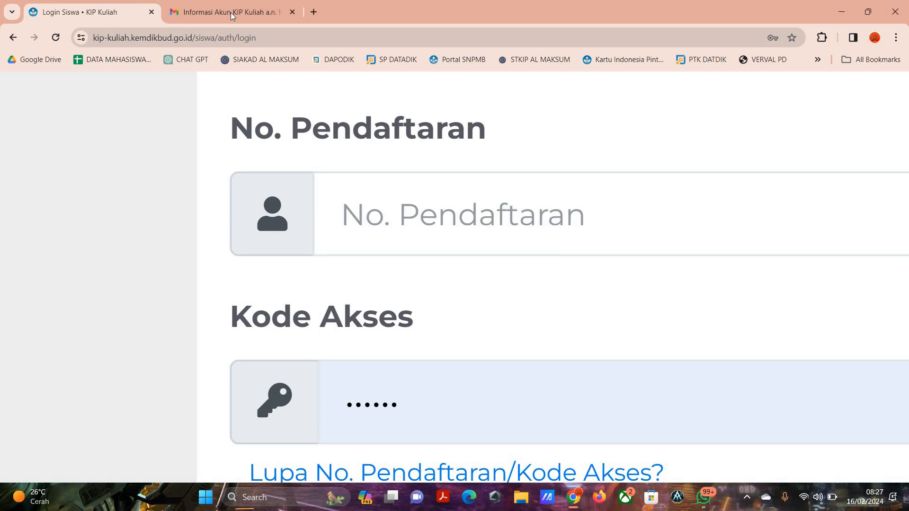
pyautogui.scroll(-3, 330, 102)
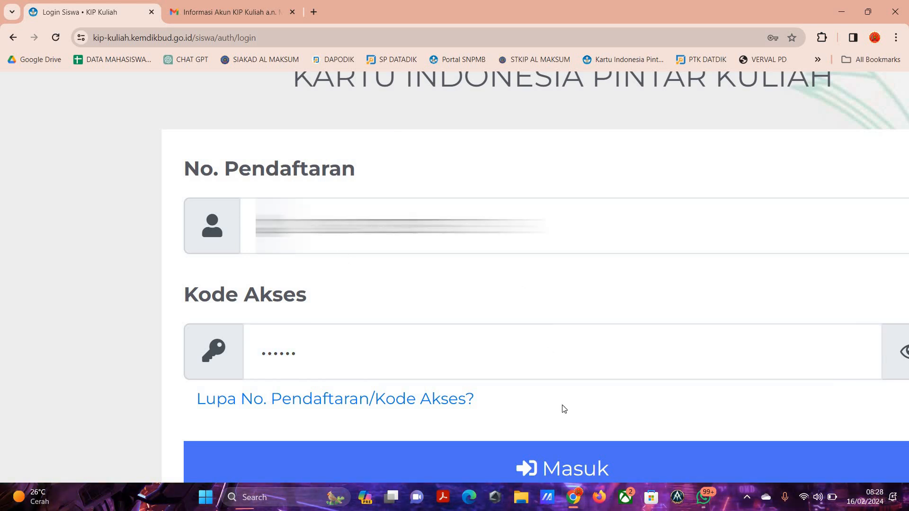
pyautogui.click(565, 455)
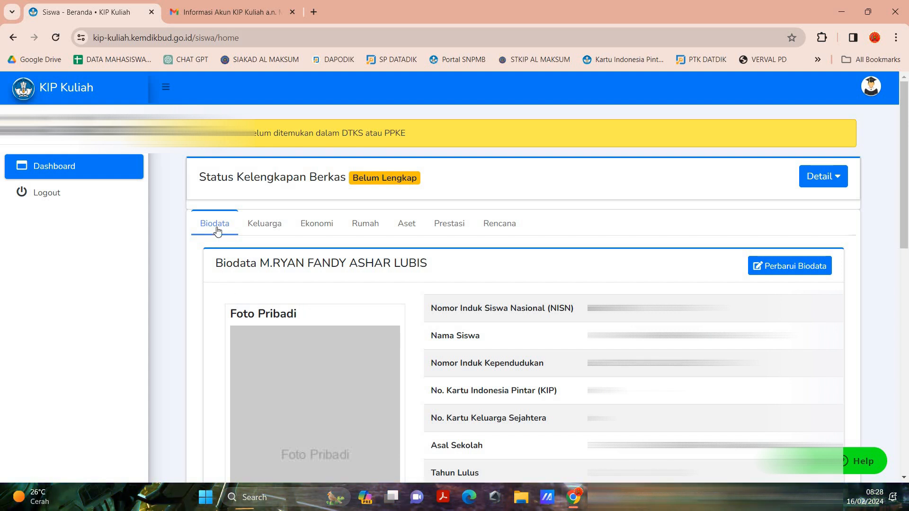
# Look through the Keluarga, Ekonomi, Rumah, Aset, Prestasi and Rencana sections of the student dashboard.
pyautogui.click(278, 223)
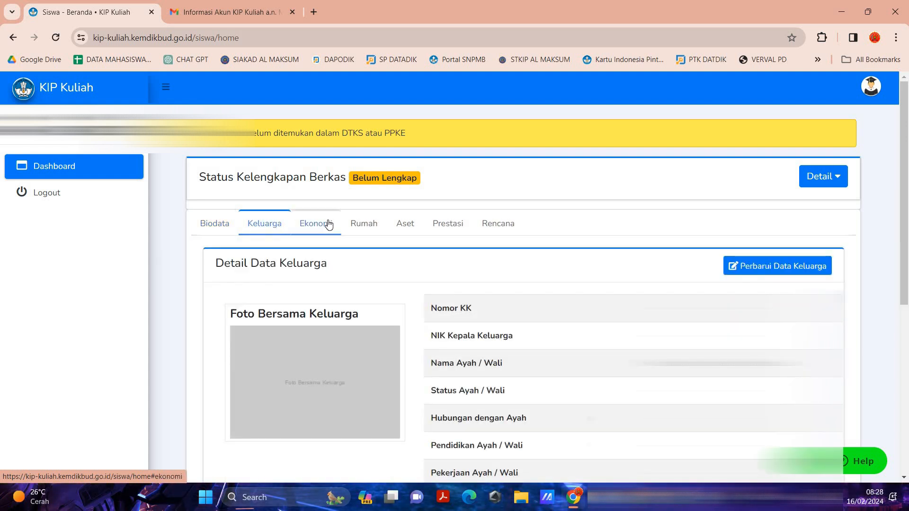
pyautogui.click(328, 223)
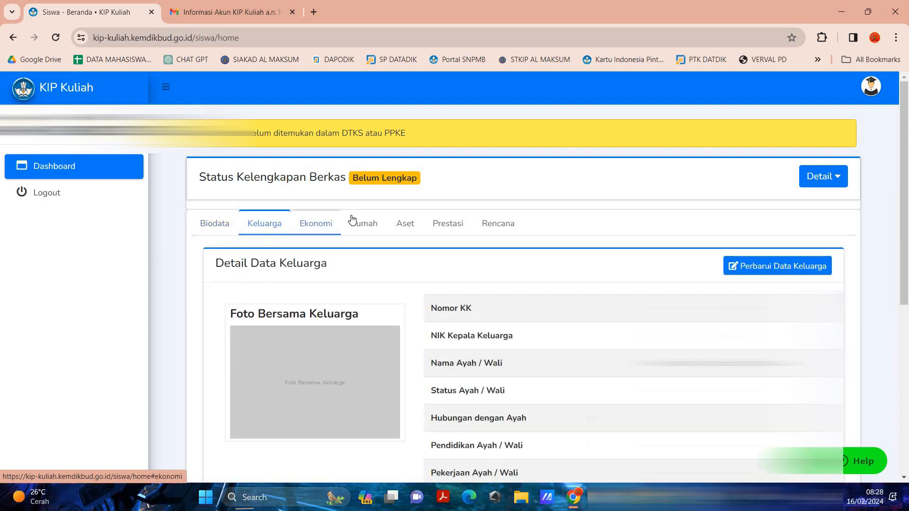
pyautogui.click(378, 225)
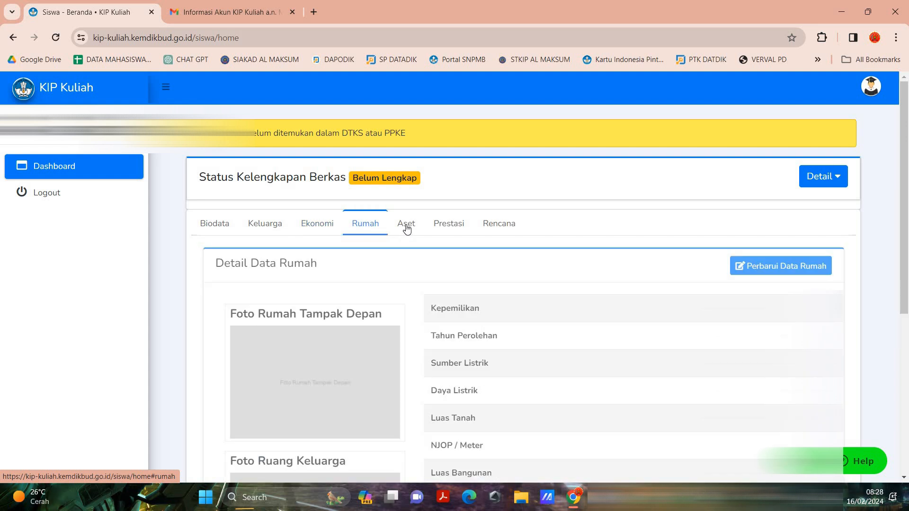
pyautogui.click(406, 226)
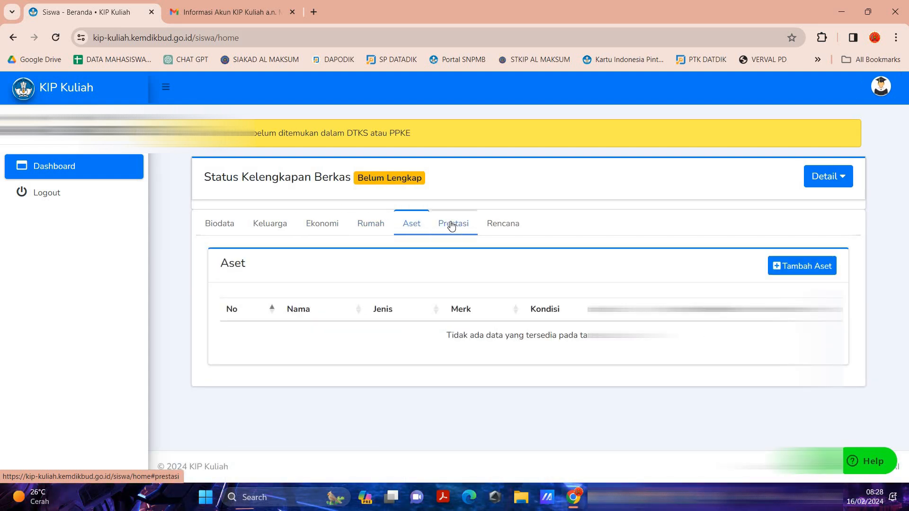
pyautogui.click(452, 226)
pyautogui.click(508, 225)
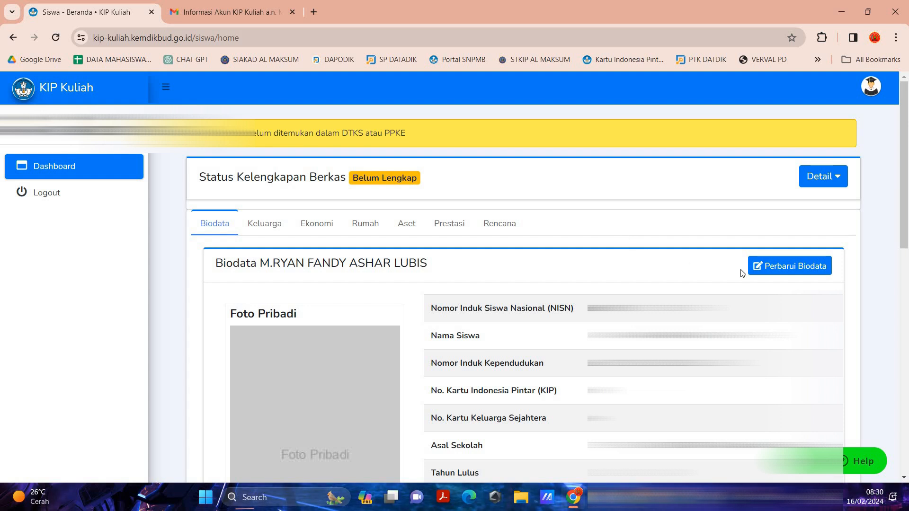
# Open the student's biodata for updating and resynchronise the basic student data with Dapodik.
pyautogui.click(809, 272)
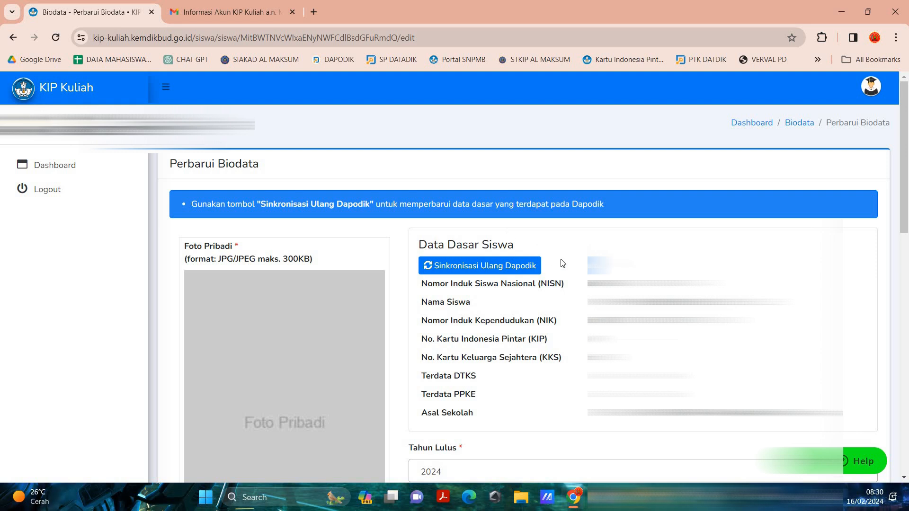
pyautogui.click(511, 265)
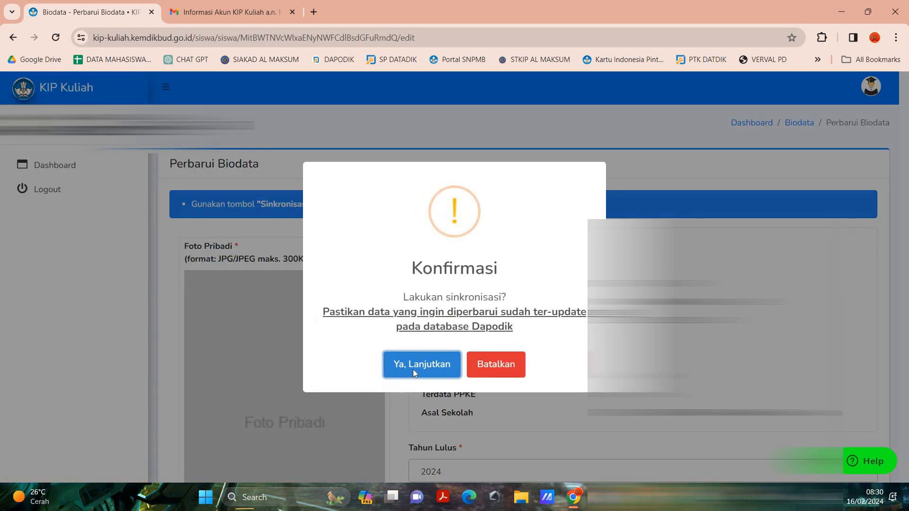
pyautogui.click(413, 369)
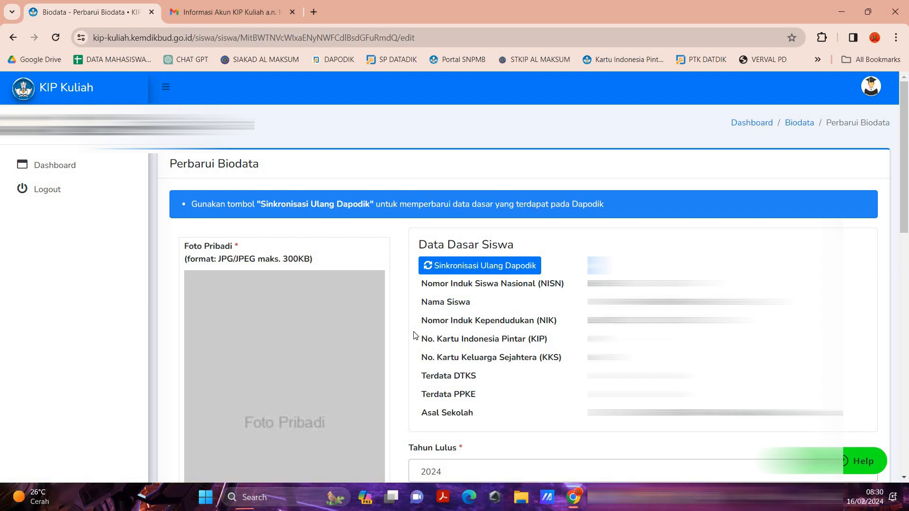
# Review the biodata update form's fields, from the personal photo and graduation year through the address and contact details.
pyautogui.tripleClick(227, 245)
pyautogui.click(247, 245)
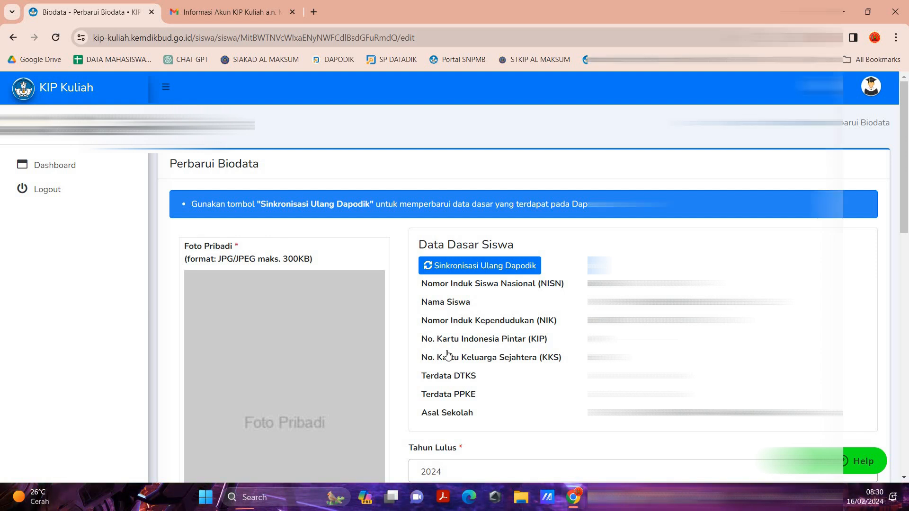
pyautogui.scroll(-2, 468, 334)
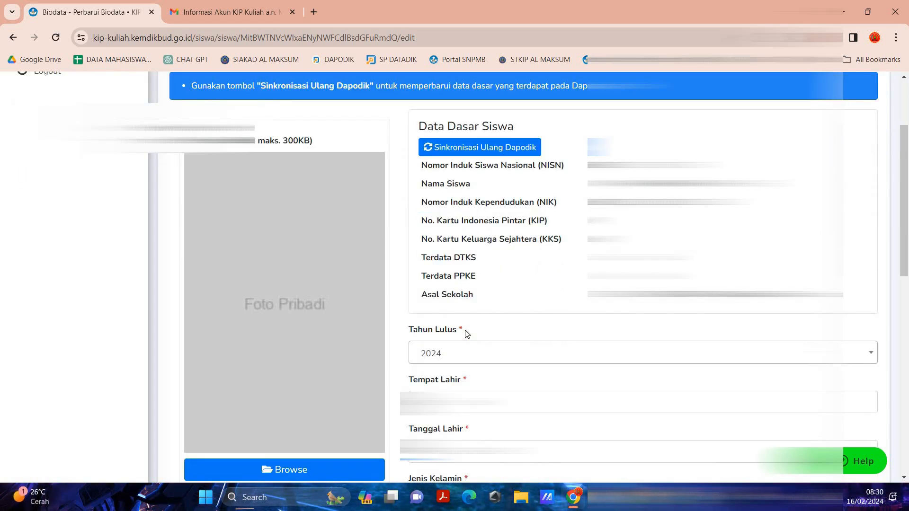
pyautogui.scroll(-2, 472, 273)
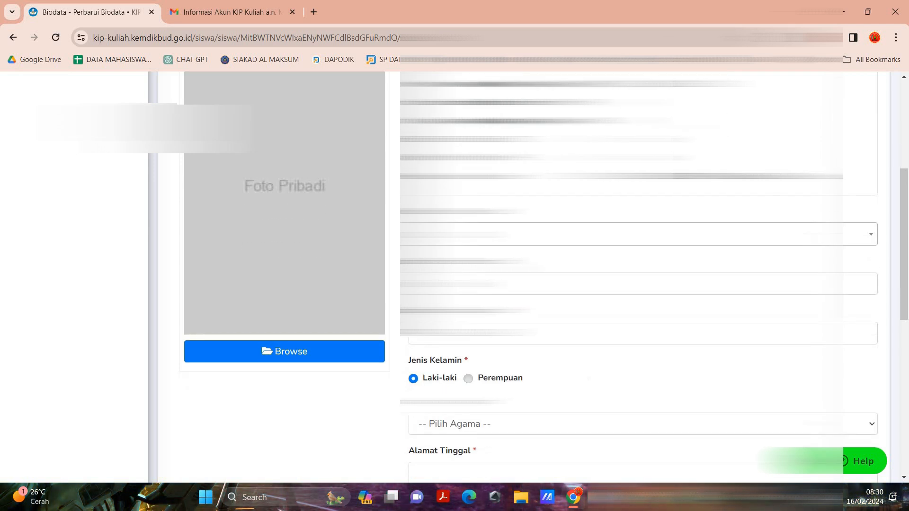
pyautogui.scroll(-3, 521, 277)
pyautogui.scroll(-3, 459, 374)
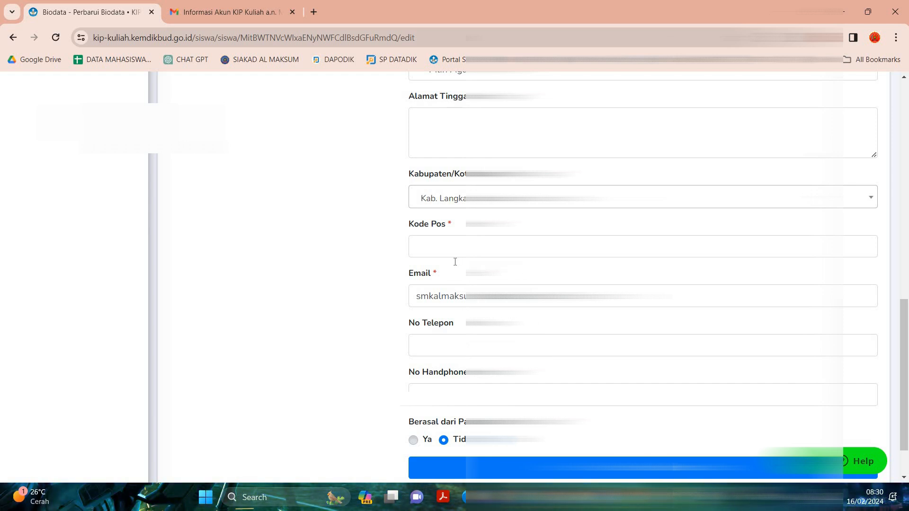
pyautogui.scroll(2, 455, 262)
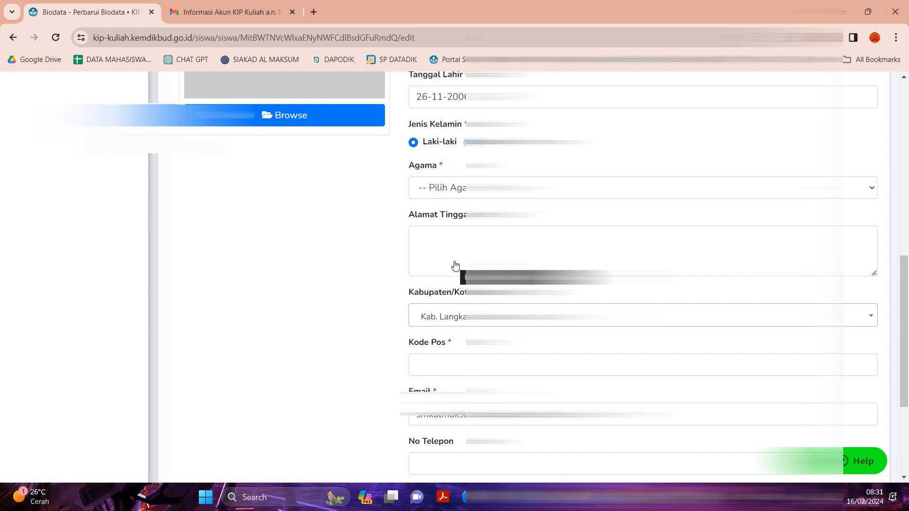
pyautogui.scroll(-3, 455, 264)
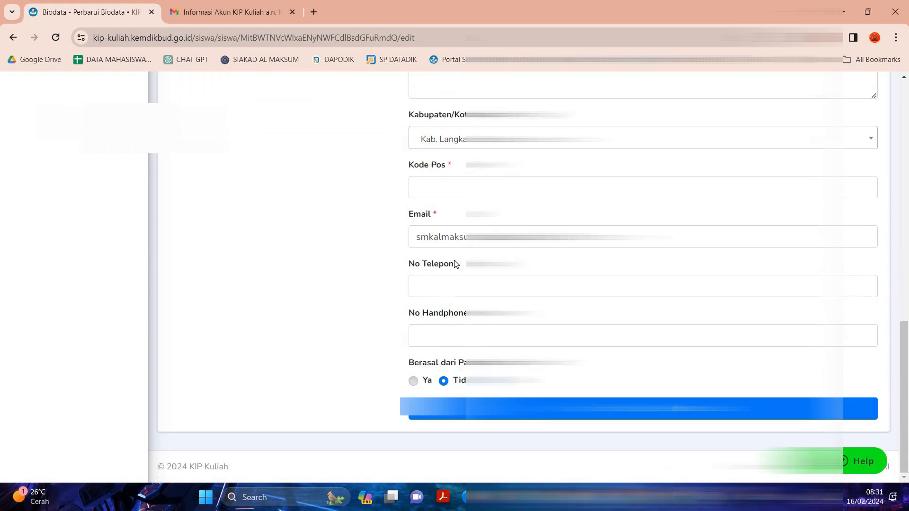
pyautogui.scroll(2, 456, 264)
pyautogui.scroll(5, 456, 264)
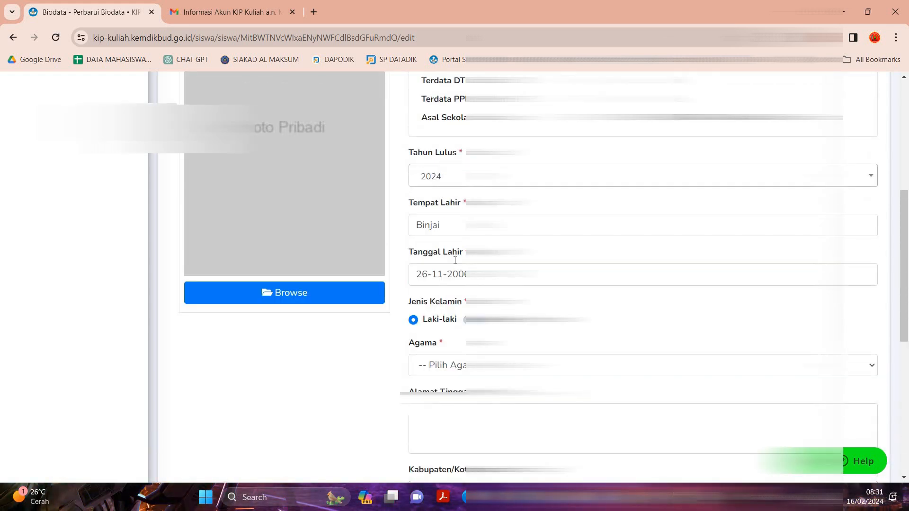
pyautogui.scroll(6, 455, 260)
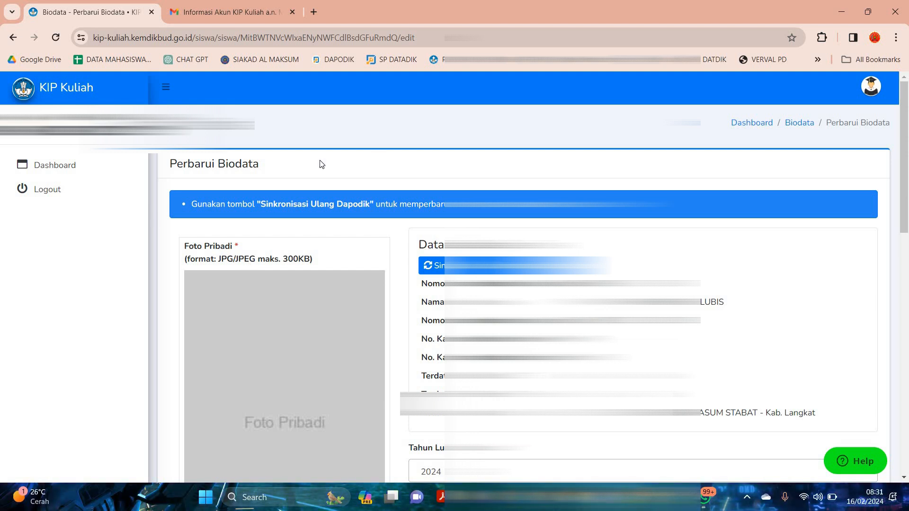
# Add today's WhatsApp portrait JPG from the Downloads folder as the Foto Pribadi.
pyautogui.scroll(-2, 395, 221)
pyautogui.scroll(-1, 303, 230)
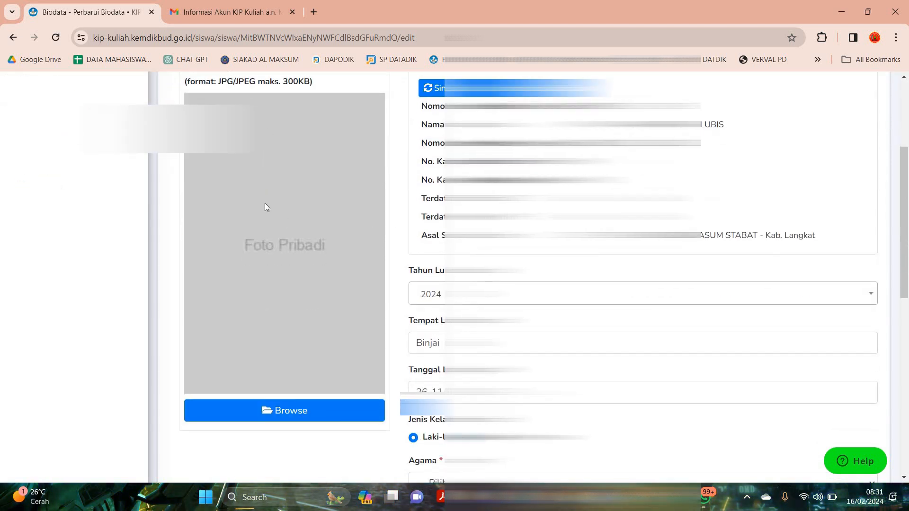
pyautogui.scroll(1, 291, 144)
pyautogui.scroll(-2, 274, 358)
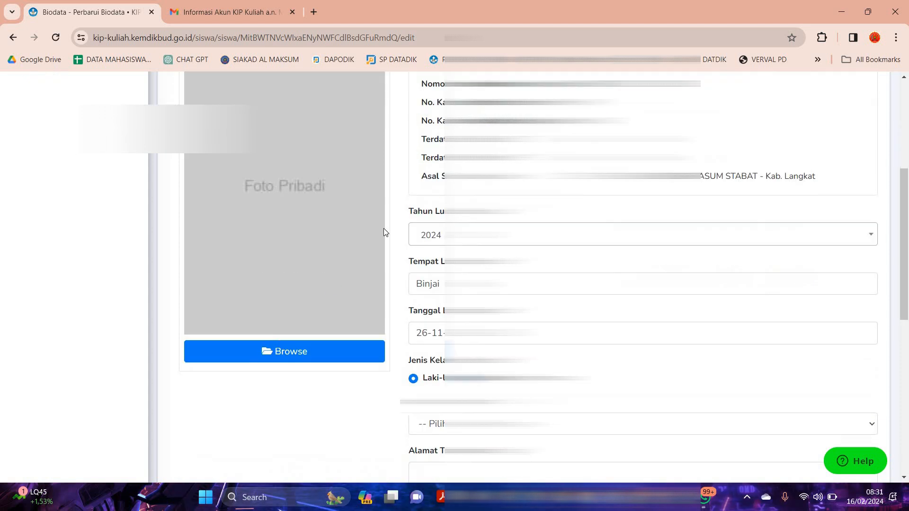
pyautogui.click(337, 217)
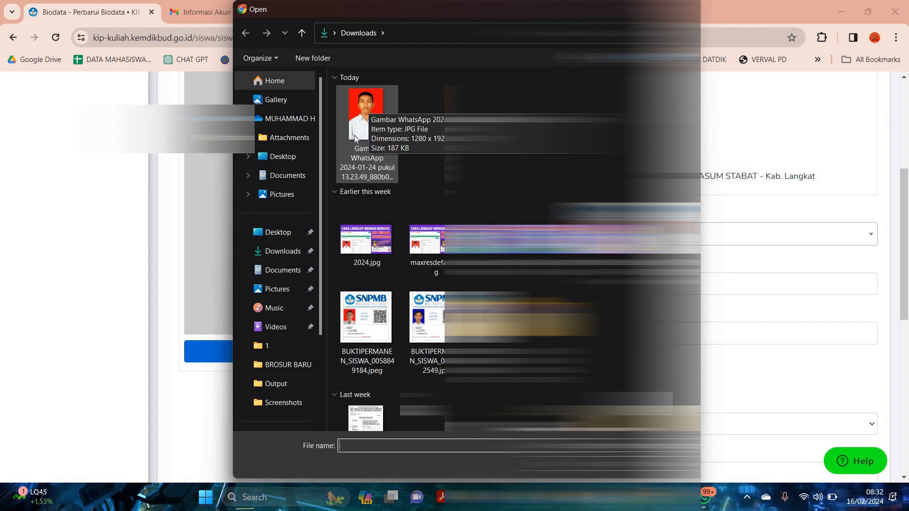
pyautogui.doubleClick(366, 116)
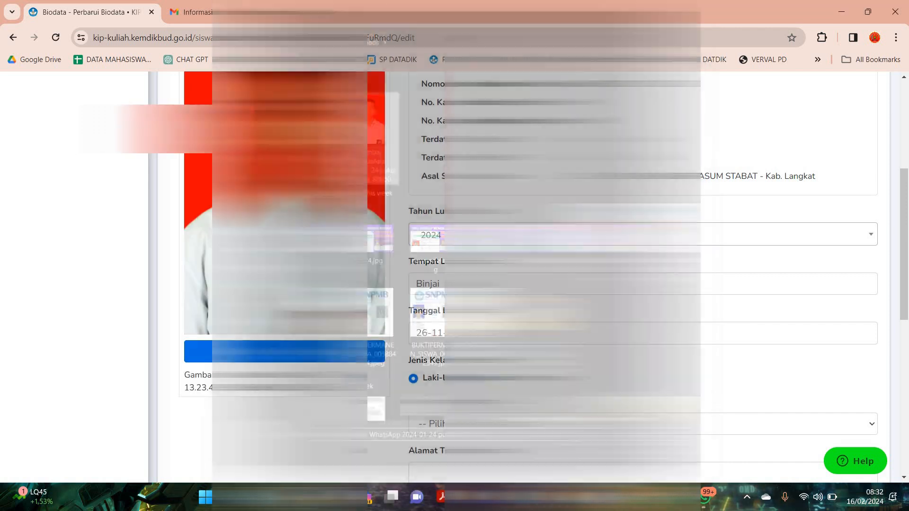
pyautogui.scroll(5, 303, 266)
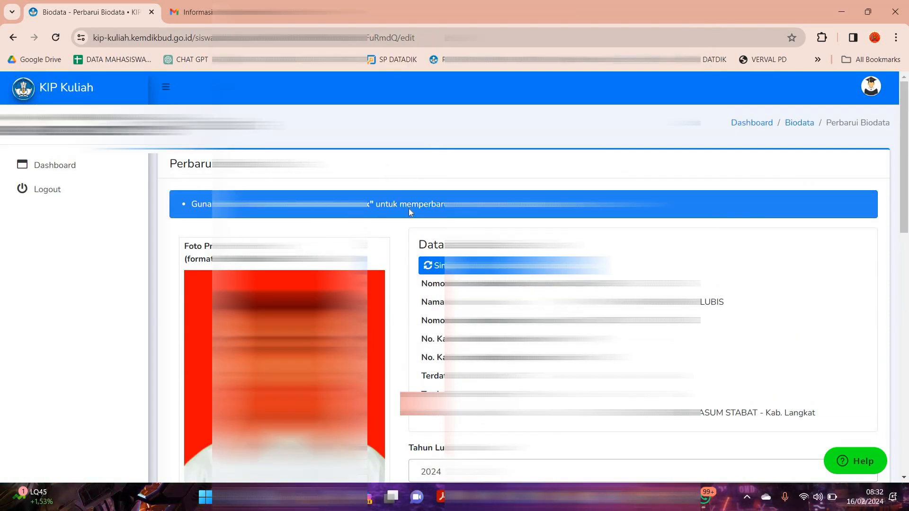
# Choose 2024 as the graduation year (Tahun Lulus).
pyautogui.scroll(-3, 411, 213)
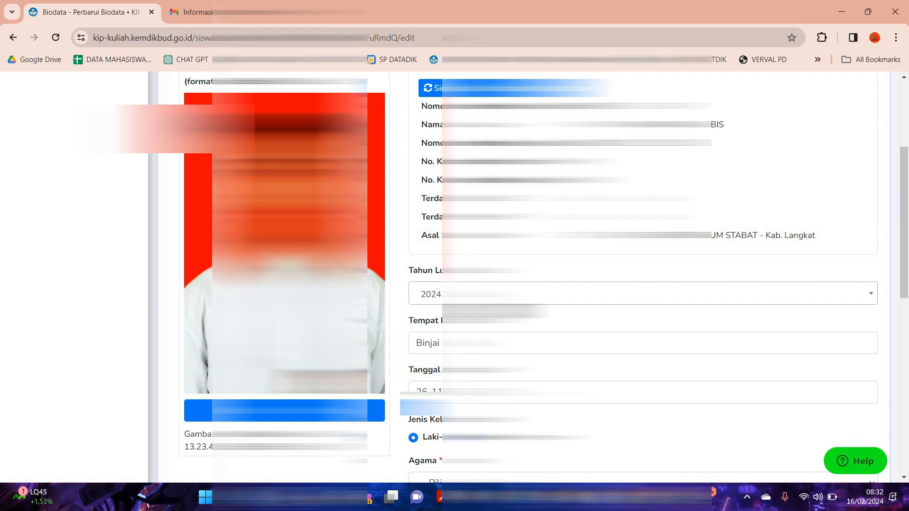
pyautogui.click(456, 295)
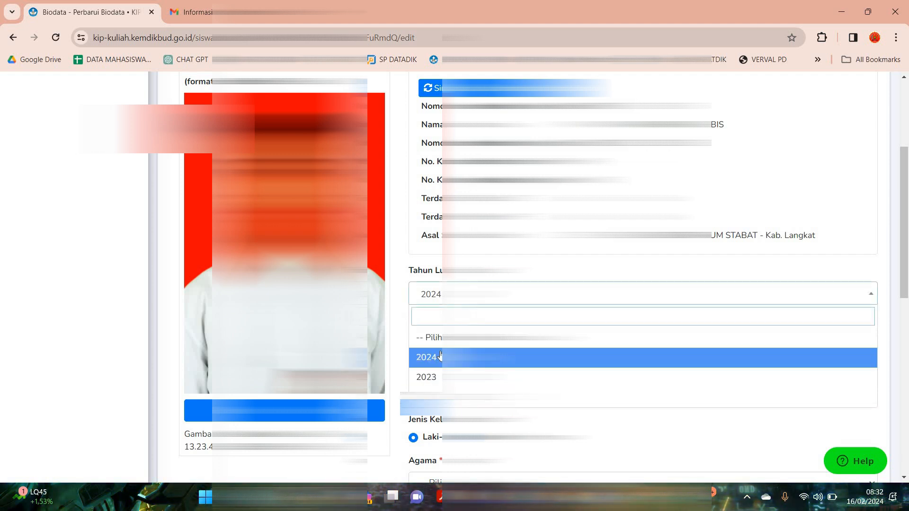
pyautogui.press('Return')
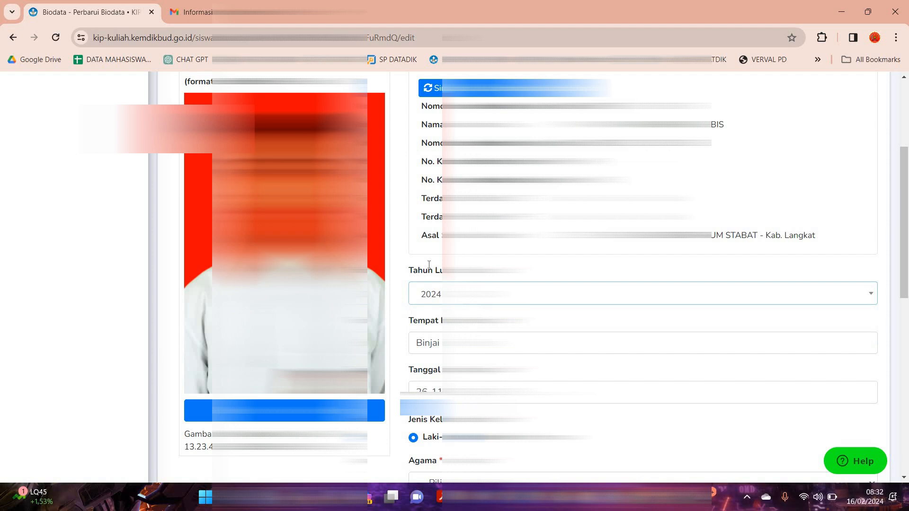
# Check the birth details and gender in the biodata form, and set Agama to Islam.
pyautogui.scroll(-2, 436, 224)
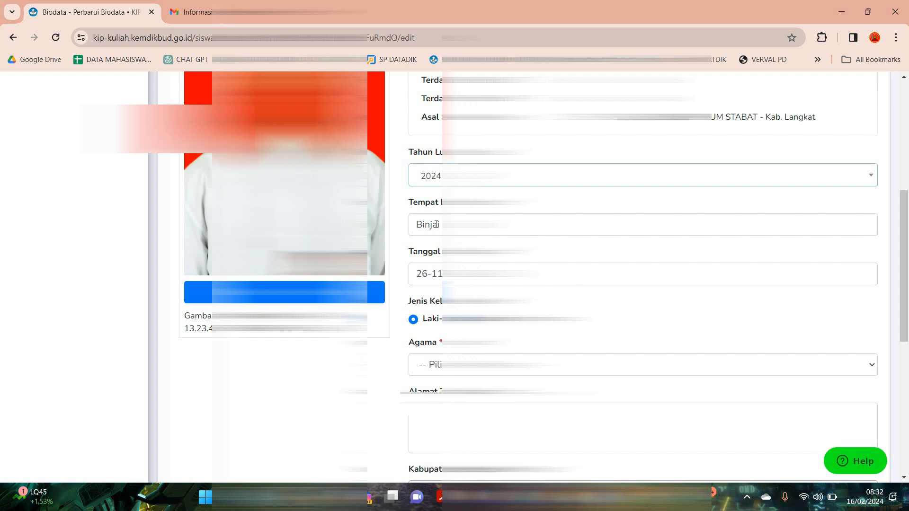
pyautogui.scroll(-3, 431, 206)
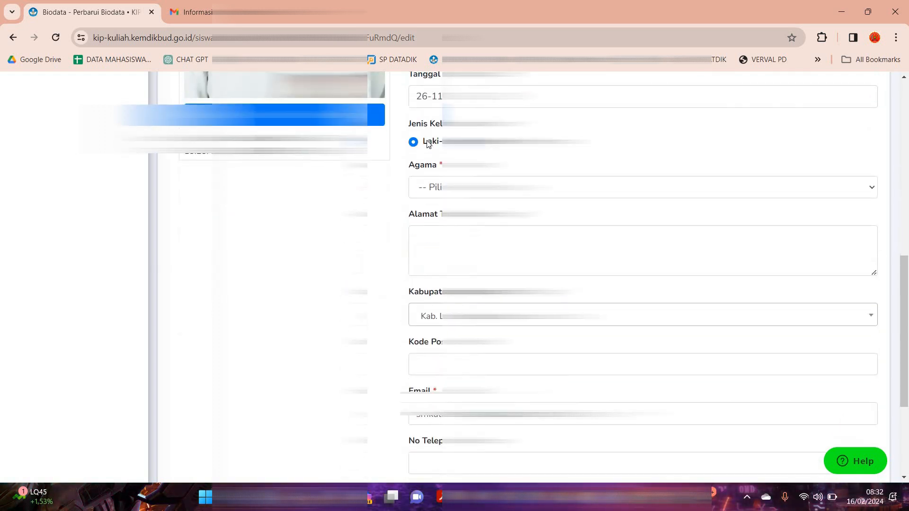
pyautogui.scroll(1, 417, 163)
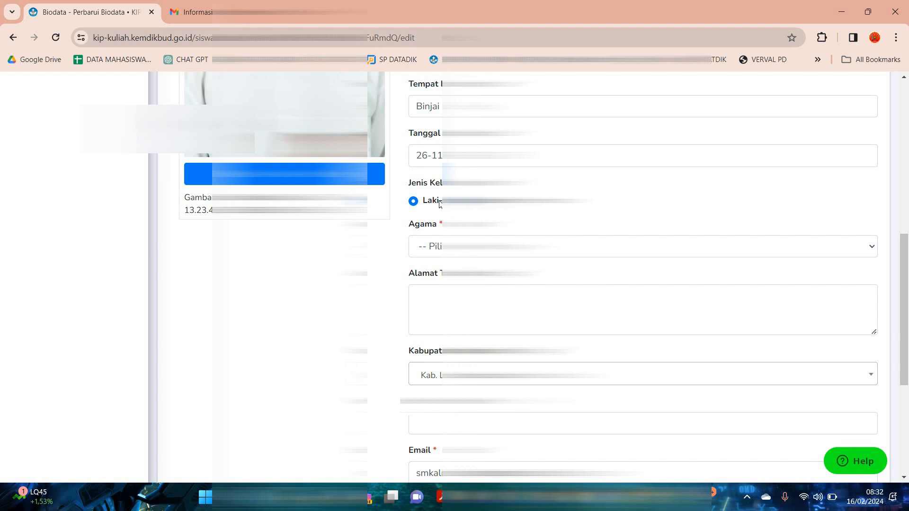
pyautogui.scroll(-1, 417, 200)
pyautogui.click(426, 187)
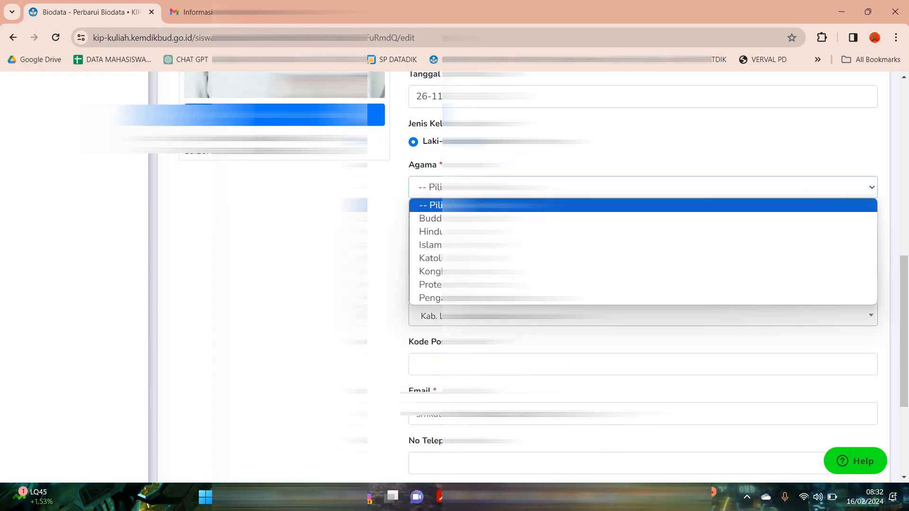
pyautogui.click(428, 245)
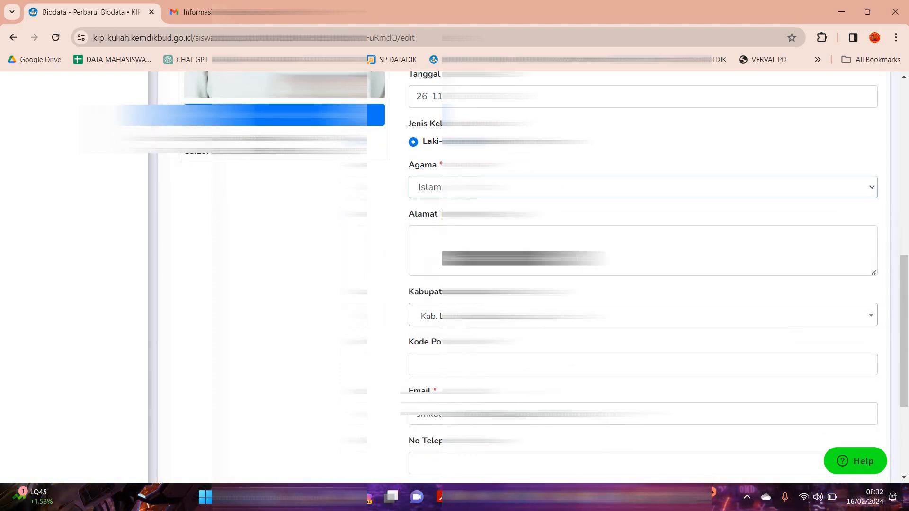
pyautogui.scroll(-2, 428, 245)
pyautogui.scroll(1, 643, 277)
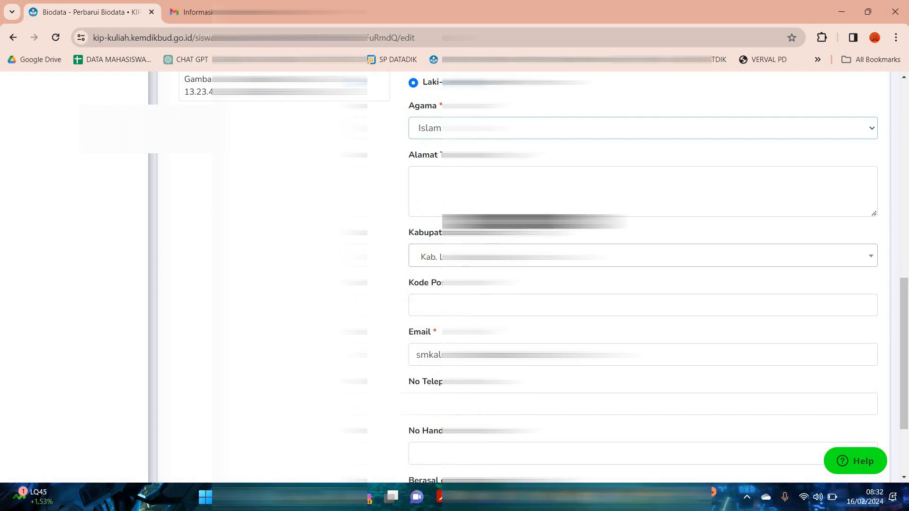
# Fill in the home address, postal code and contact fields from the saved autofill entry, and check the home regency (Kabupaten) selection.
pyautogui.click(488, 198)
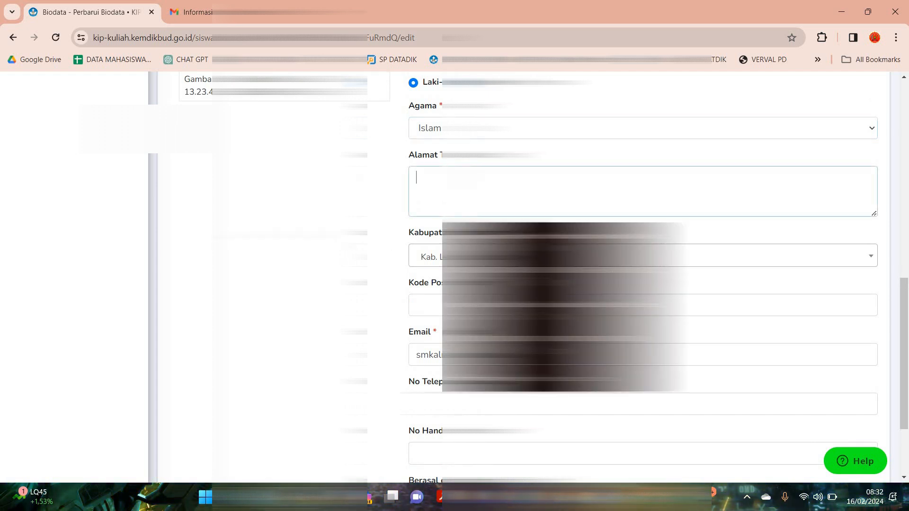
pyautogui.click(488, 239)
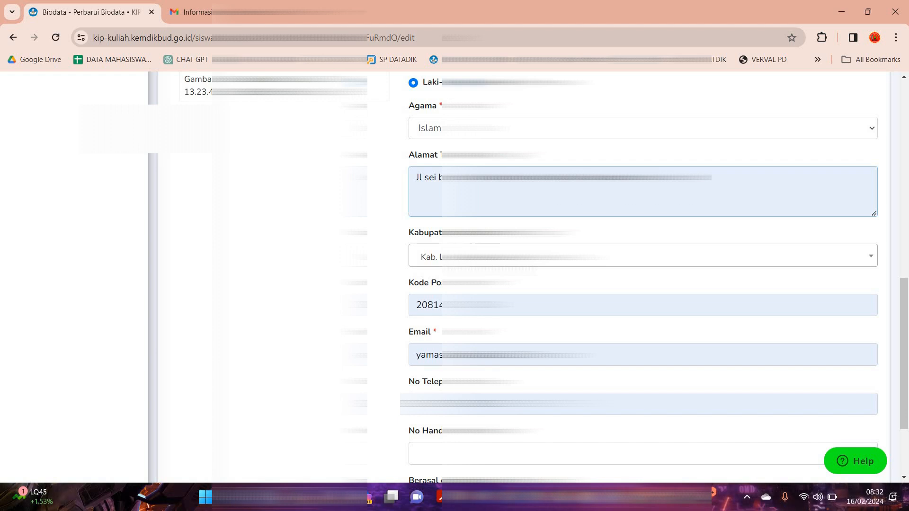
pyautogui.click(431, 258)
pyautogui.click(452, 340)
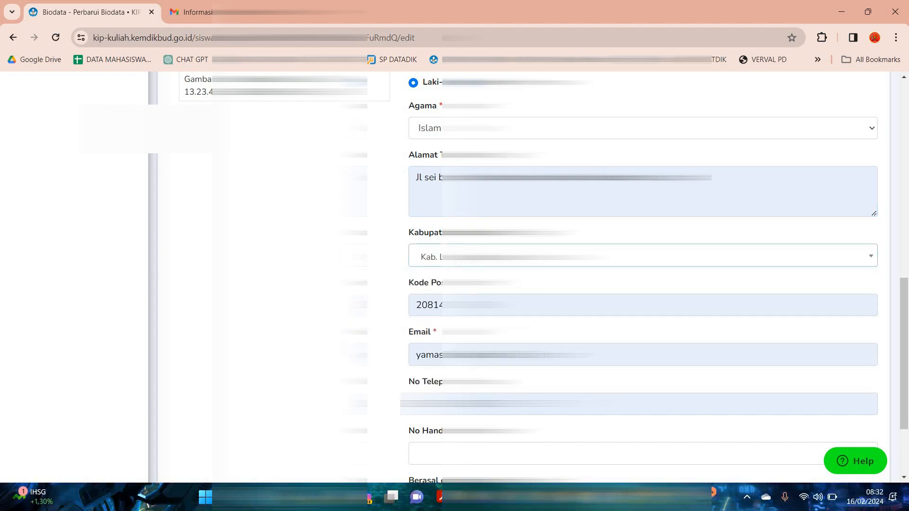
# Replace the autofilled e-mail with the student's own e-mail address and clear the No Telepon number.
pyautogui.scroll(-1, 643, 277)
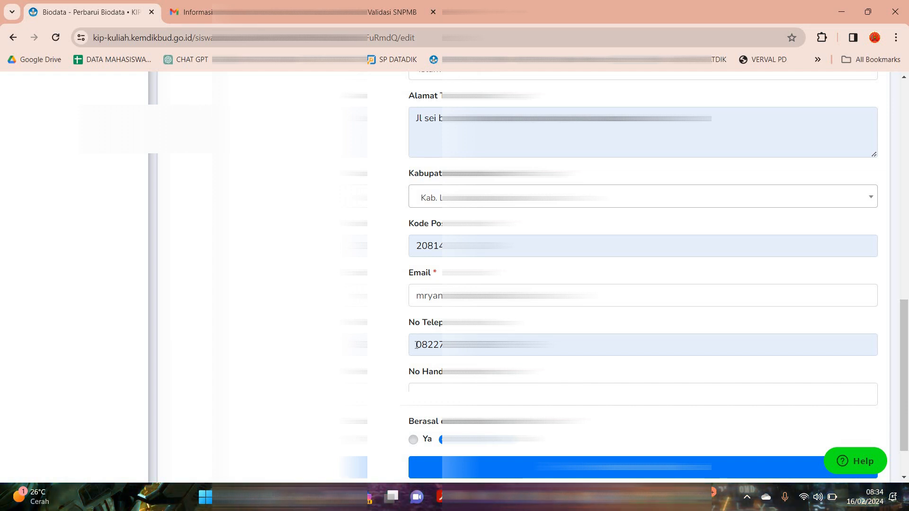
pyautogui.doubleClick(419, 344)
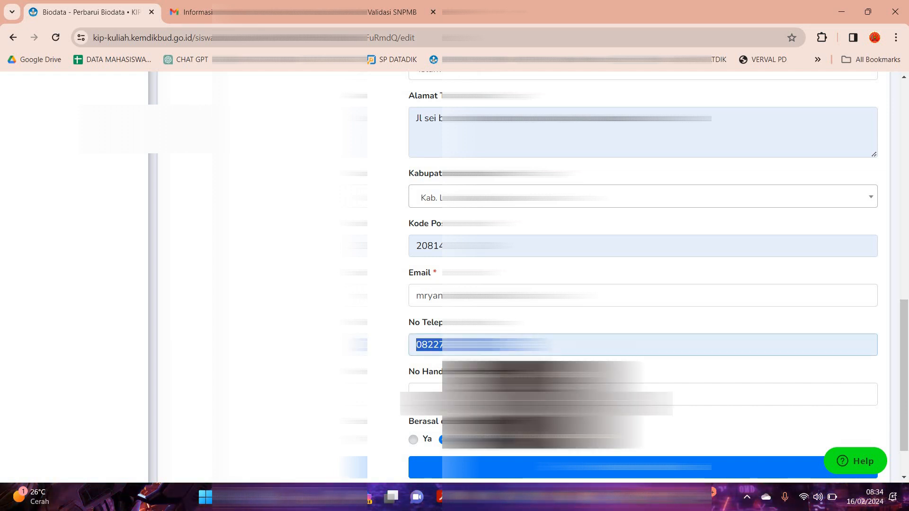
pyautogui.press('BackSpace')
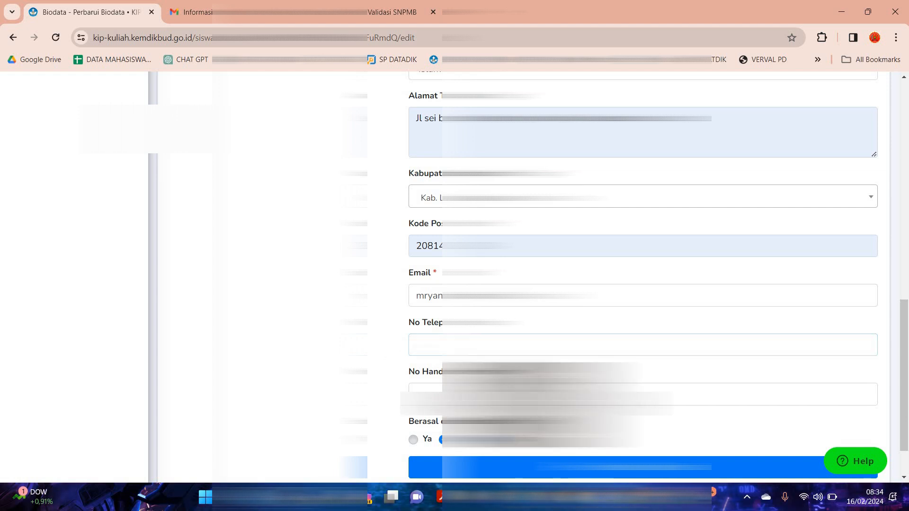
# Enter the student's mobile number in the biodata form, check the contact fields, and save the updated biodata.
pyautogui.scroll(-1, 387, 361)
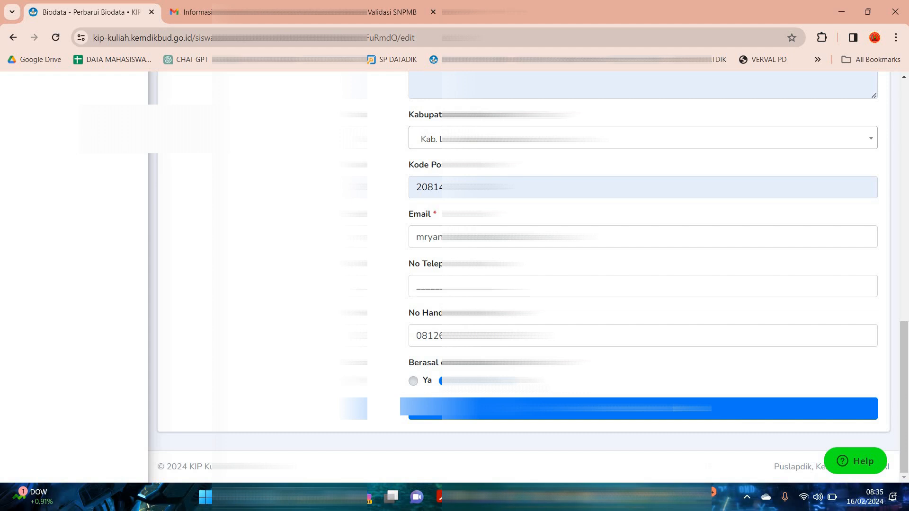
pyautogui.scroll(15, 528, 277)
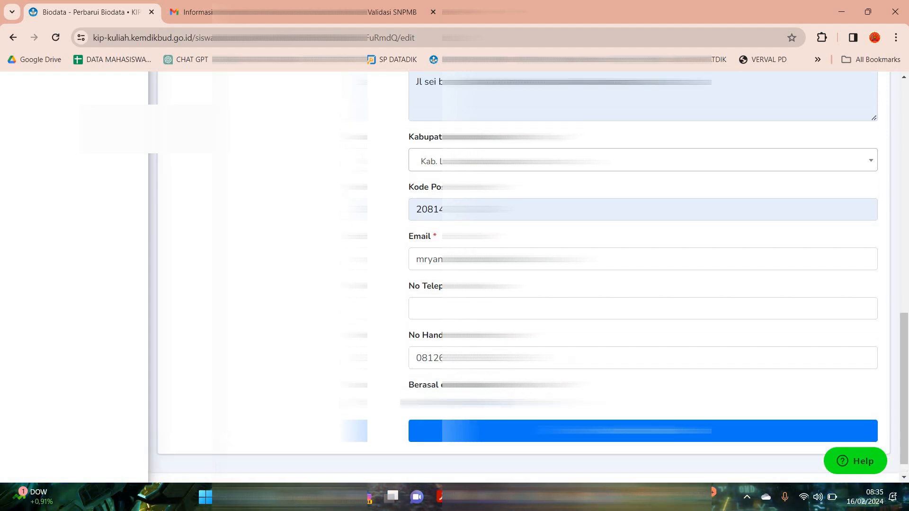
pyautogui.scroll(-15, 529, 277)
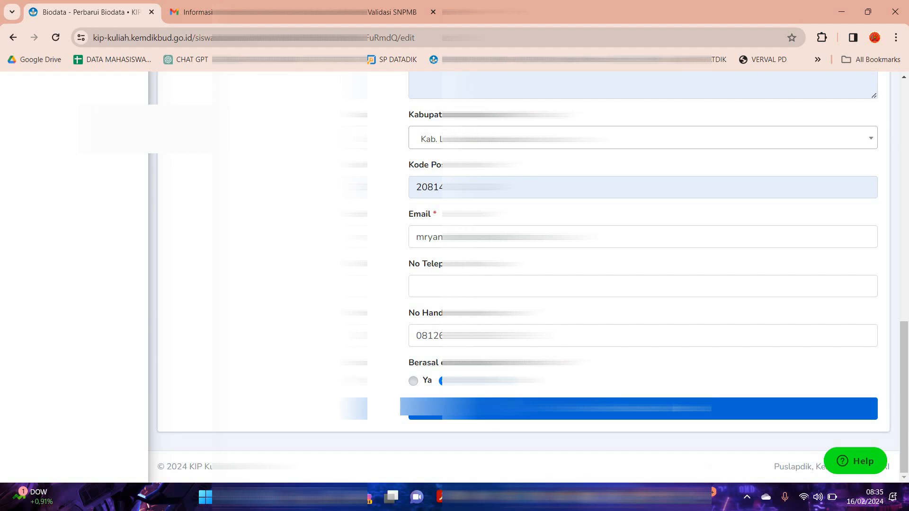
pyautogui.click(643, 409)
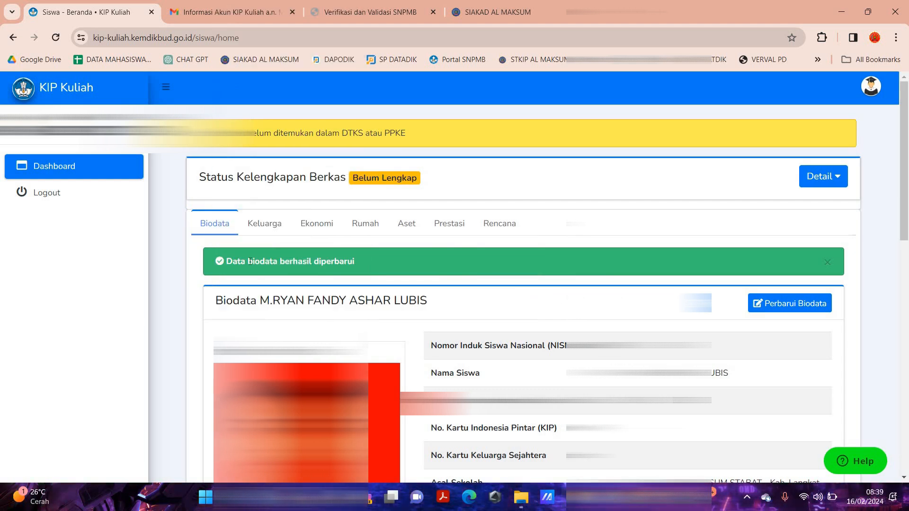
# Open the student's family data (Keluarga) for updating.
pyautogui.click(253, 227)
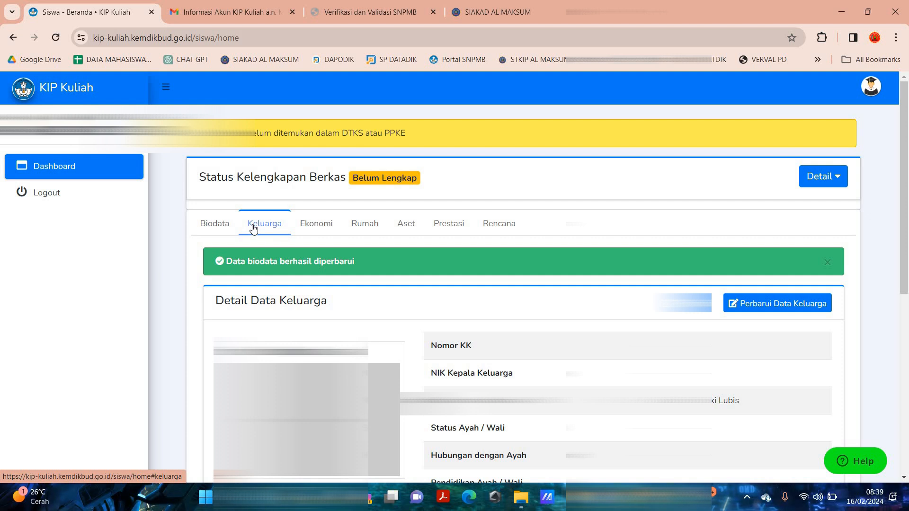
pyautogui.click(774, 308)
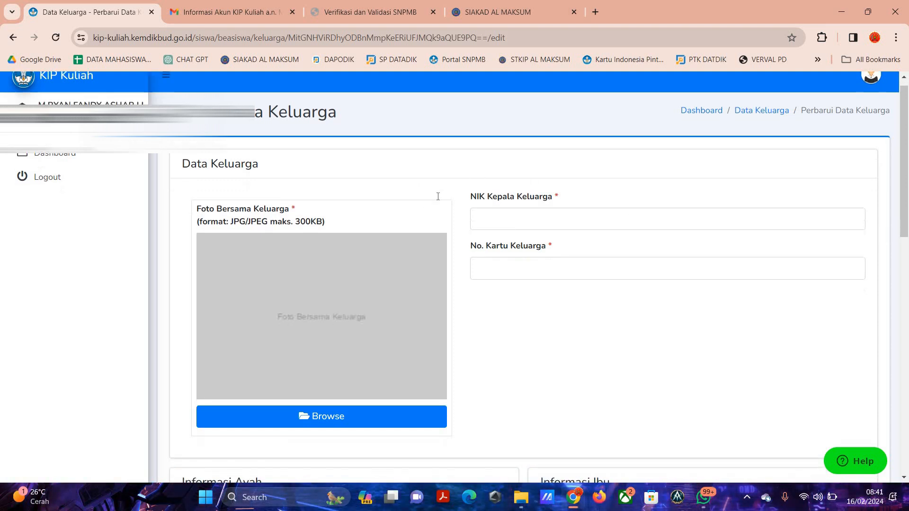
# Look through the family data form down to the father's information and examine the Status Hubungan options.
pyautogui.scroll(-7, 434, 199)
pyautogui.scroll(-1, 234, 155)
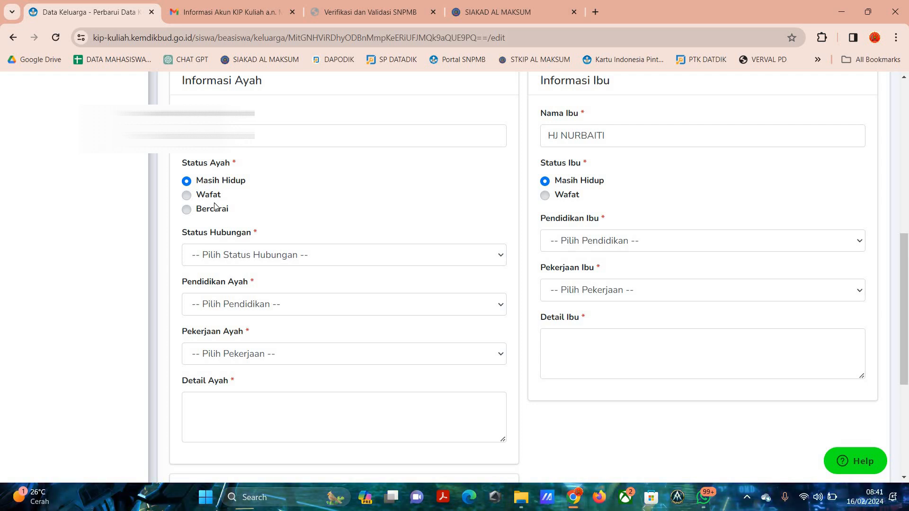
pyautogui.click(289, 257)
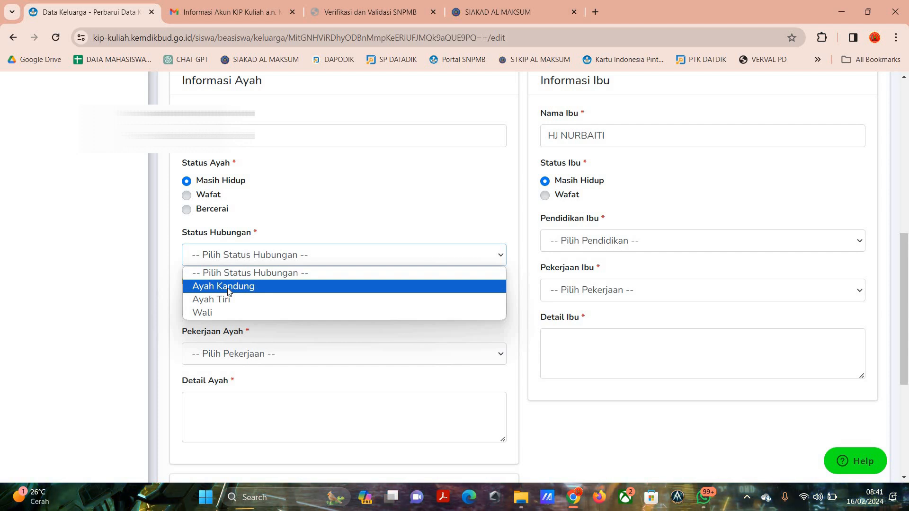
pyautogui.click(264, 283)
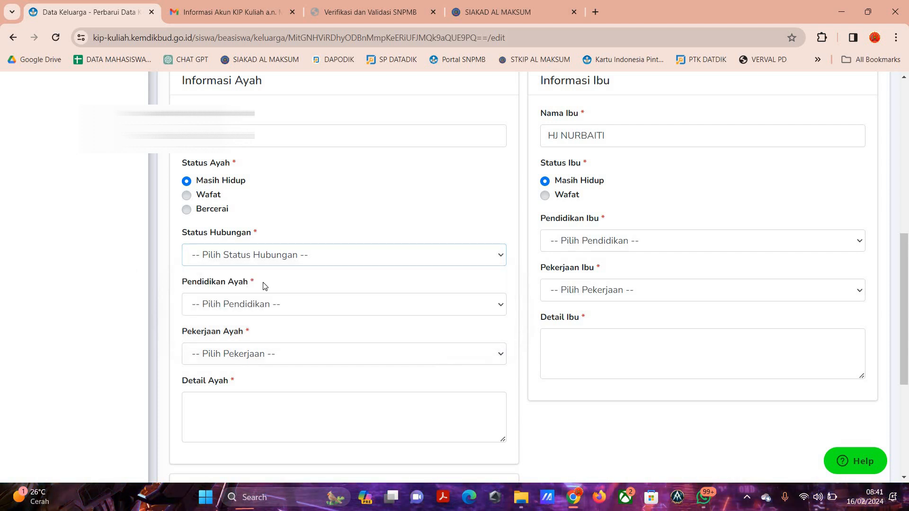
# Set the father's education (Pendidikan Ayah) to D4/S1 / Sederajat.
pyautogui.scroll(-1, 287, 251)
pyautogui.click(289, 247)
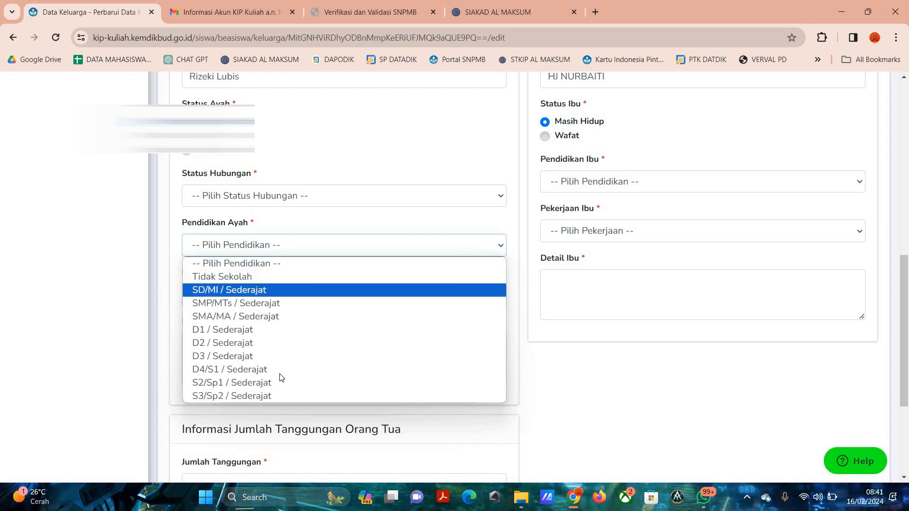
pyautogui.click(240, 370)
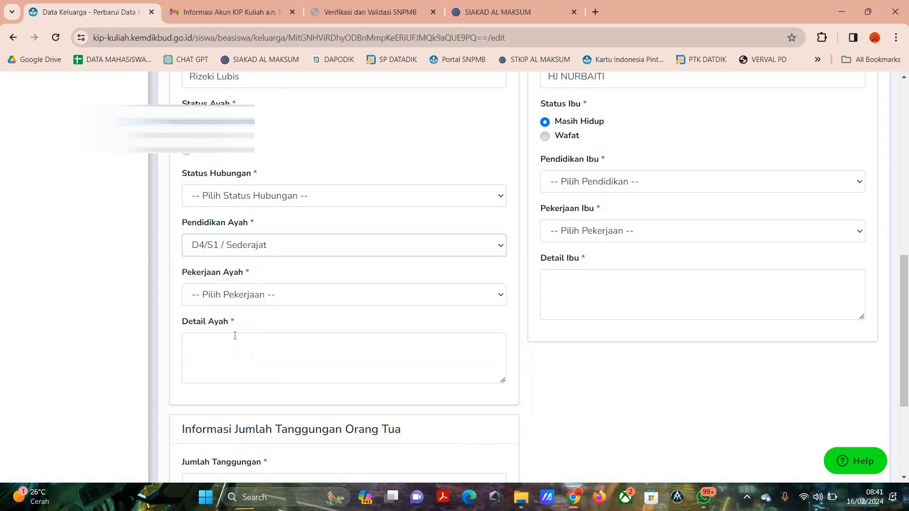
# Examine the father's occupation options (Pekerjaan Ayah) and the Detail Ayah field.
pyautogui.click(251, 293)
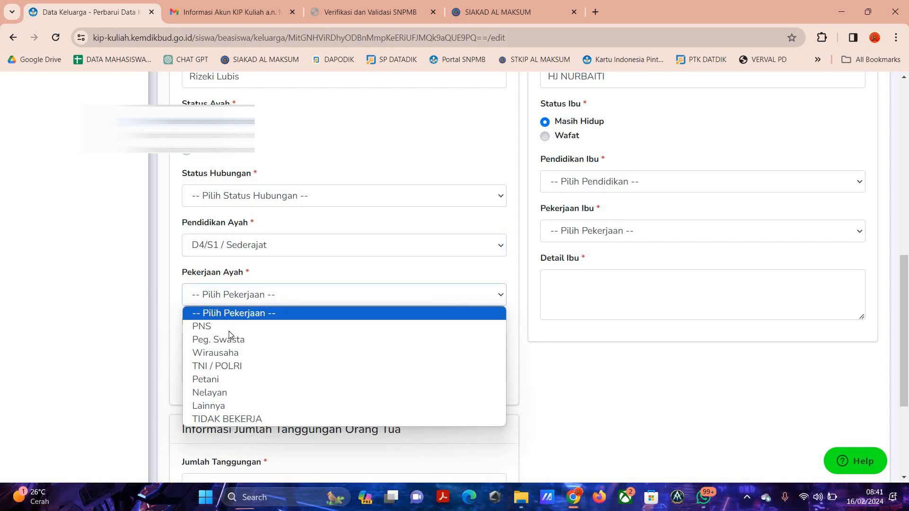
pyautogui.click(258, 316)
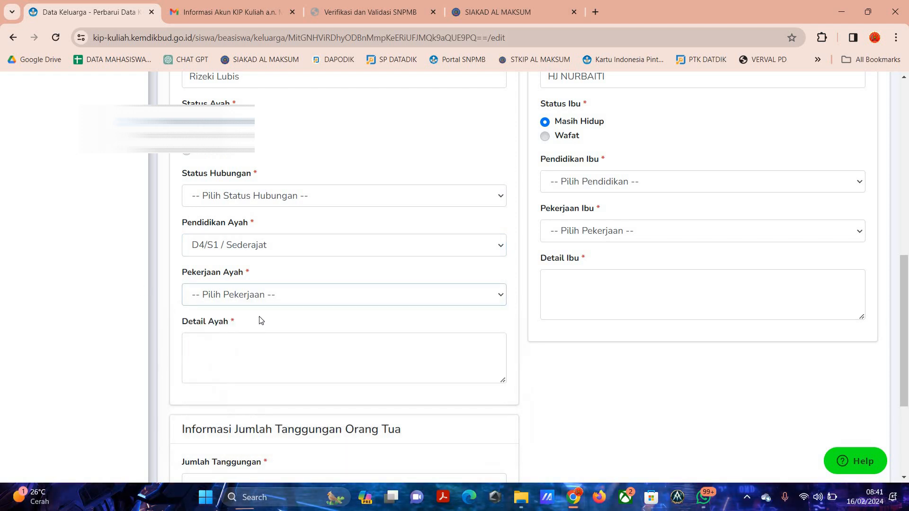
pyautogui.click(238, 359)
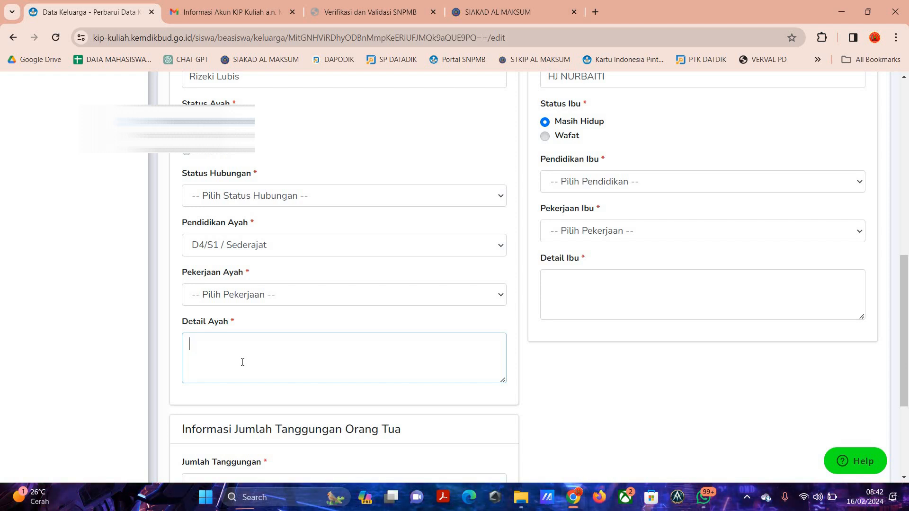
# Examine the mother's information, including the Pendidikan Ibu and Pekerjaan Ibu options and the Detail Ibu field.
pyautogui.scroll(4, 619, 231)
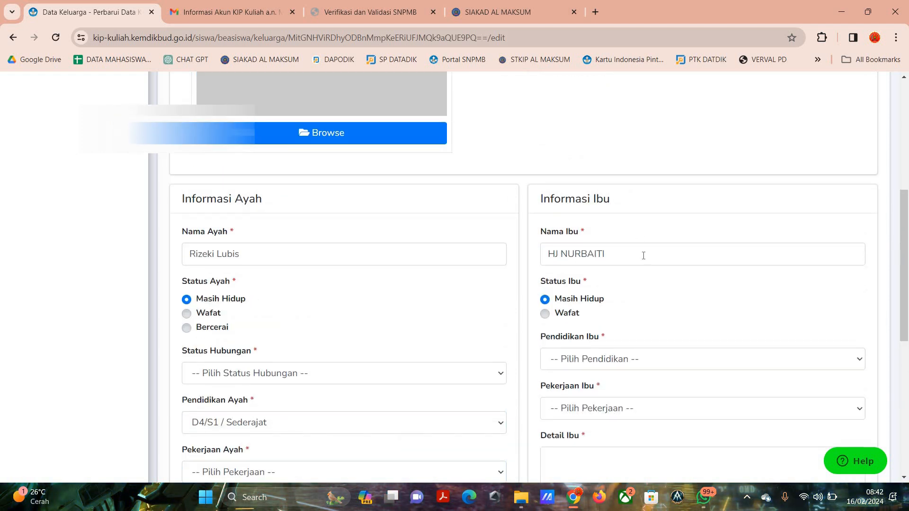
pyautogui.scroll(-3, 606, 203)
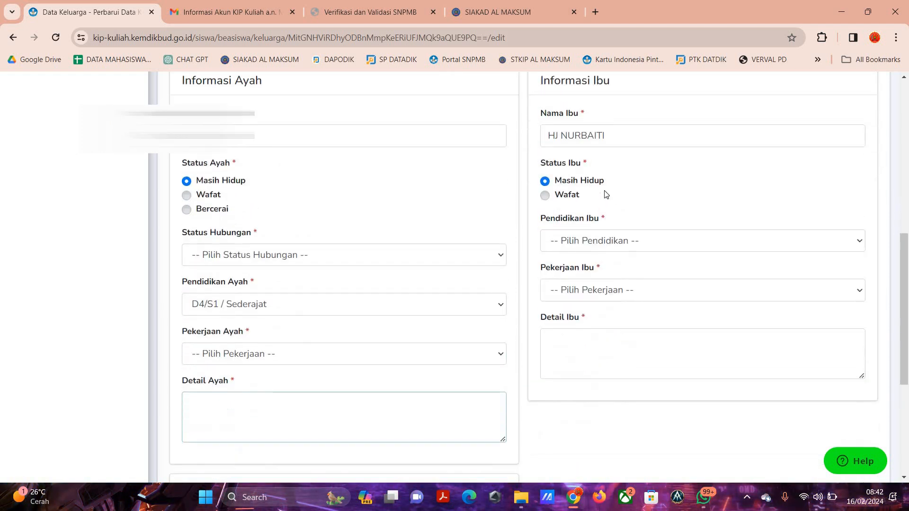
pyautogui.click(591, 244)
pyautogui.press('Escape')
pyautogui.click(614, 292)
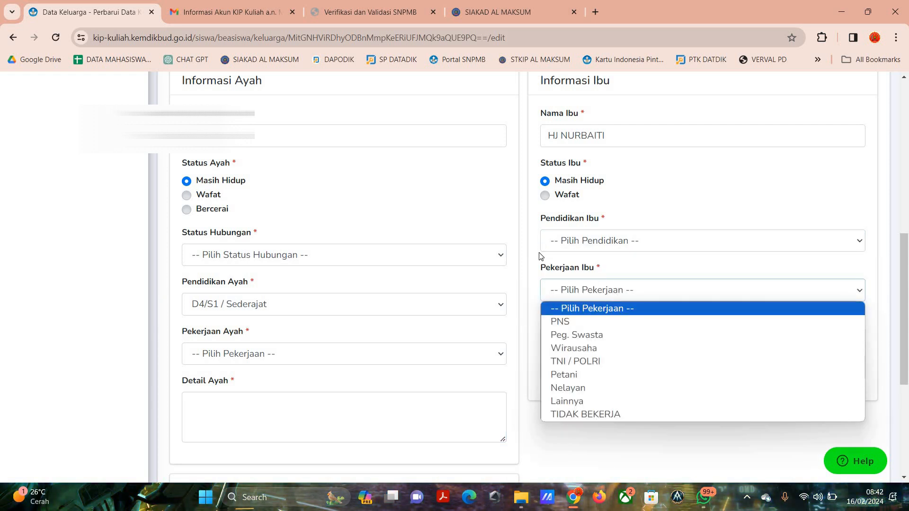
pyautogui.press('Escape')
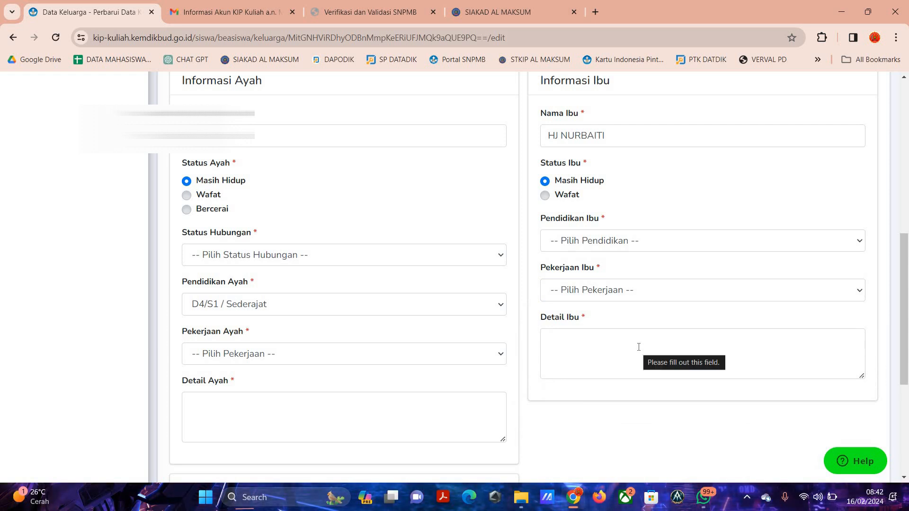
pyautogui.click(639, 347)
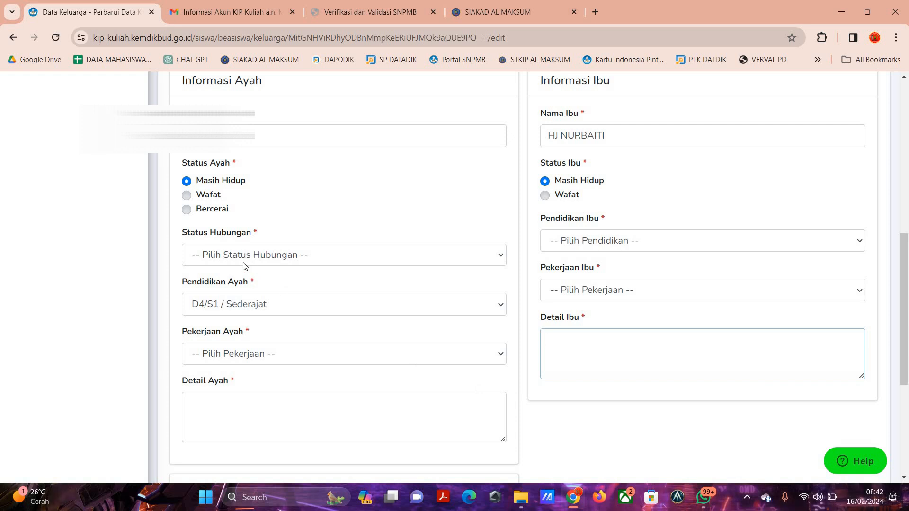
# Enter "ayah saya adalah seorang petani yang berkerja pagi jam 7 sampai dengan jam 5 sore dan kondisi ayah saya sehat" as Detail Ayah.
pyautogui.scroll(-2, 230, 290)
pyautogui.click(230, 290)
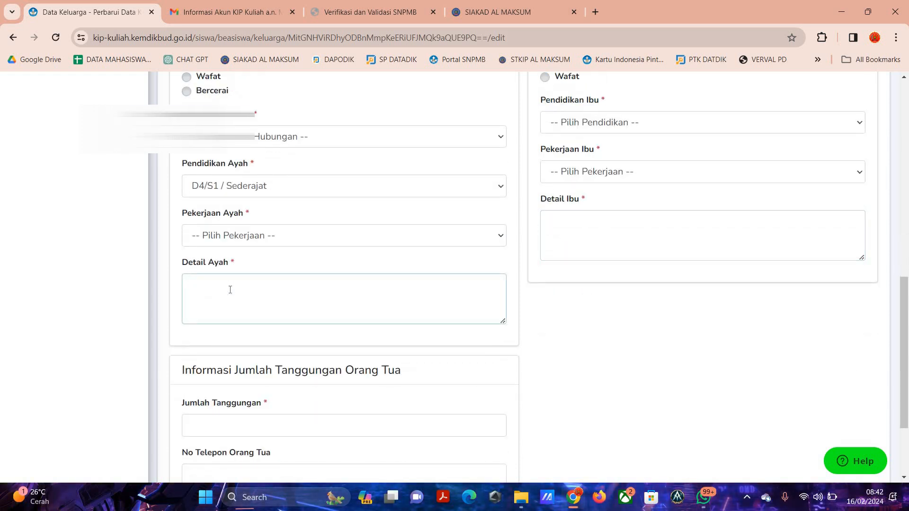
pyautogui.write('ayah saya adala')
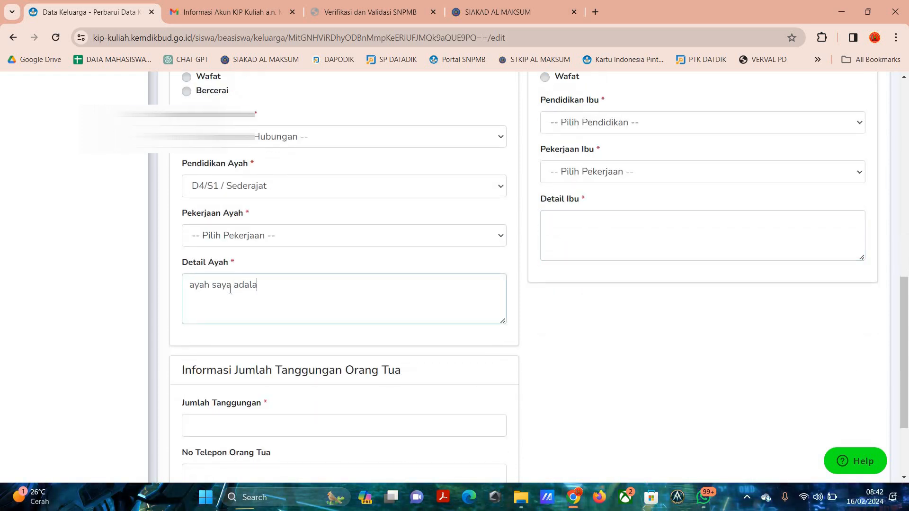
pyautogui.write('h seorang p')
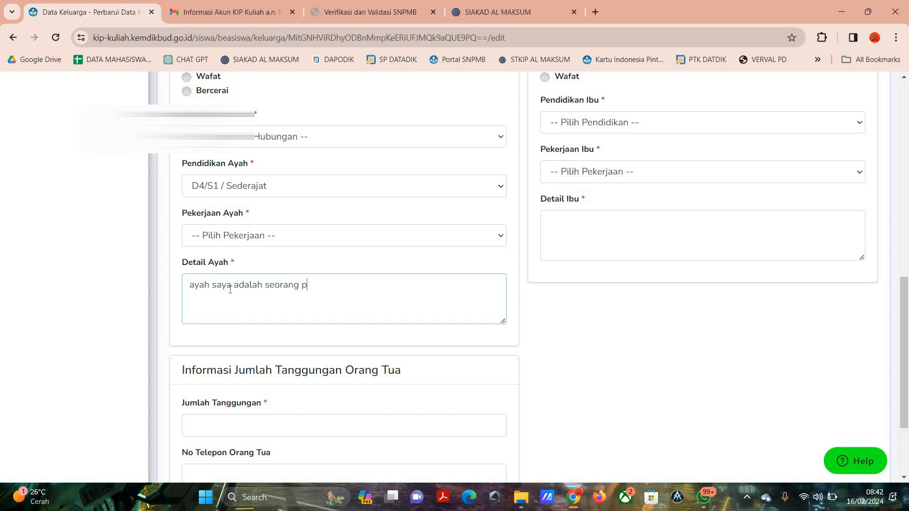
pyautogui.write('etani yang')
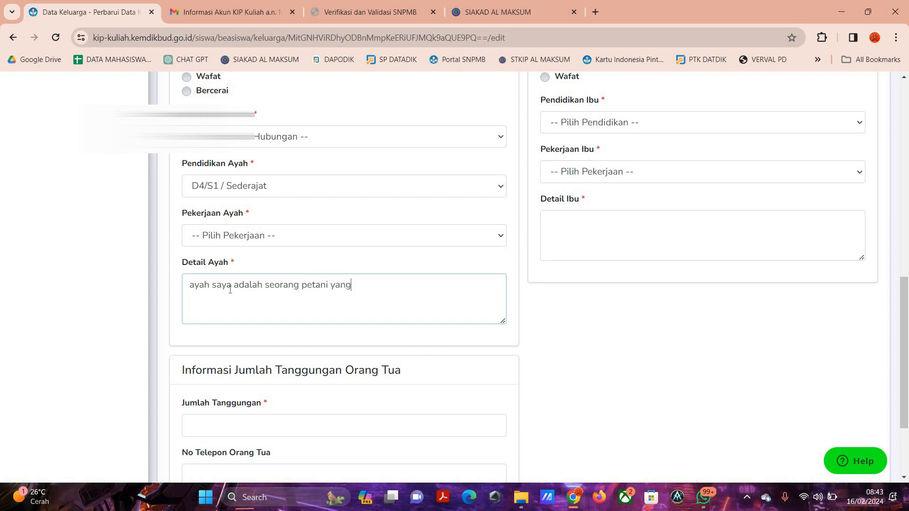
pyautogui.write(' berkerja ')
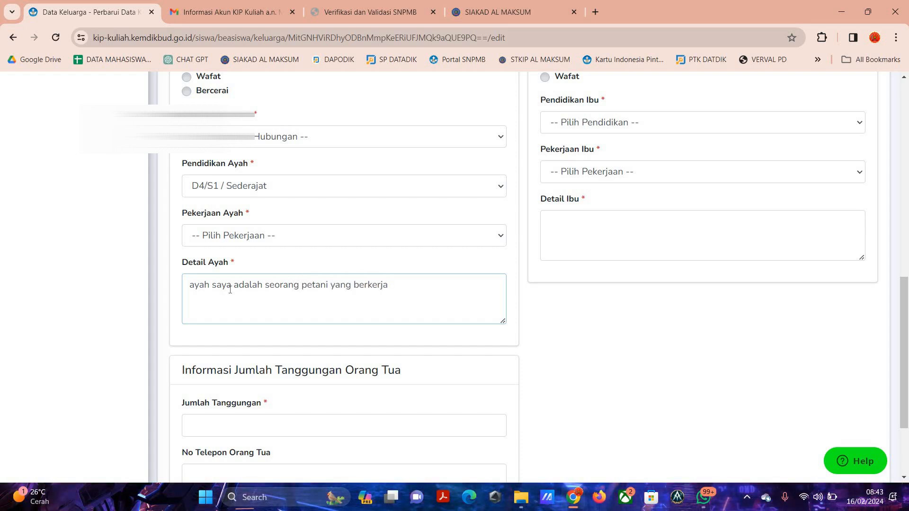
pyautogui.write('pagi jam 7 sampai dengan ')
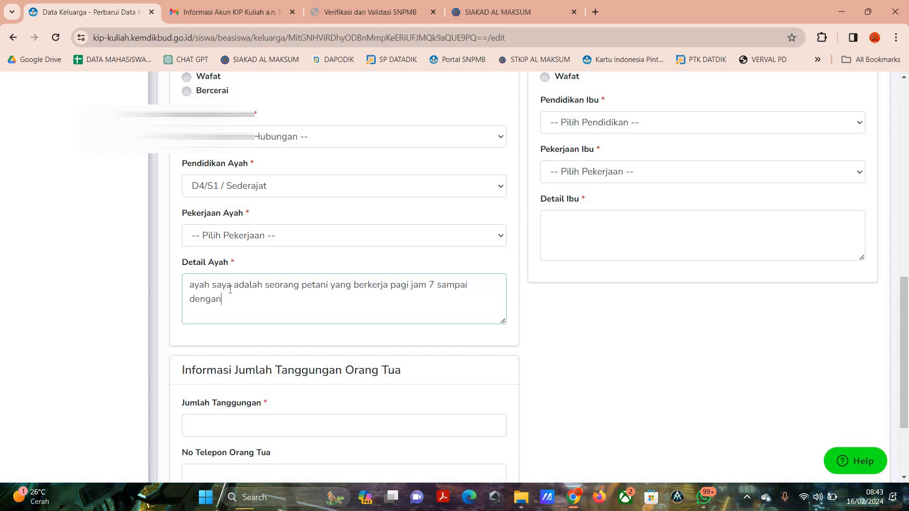
pyautogui.write('jam 5 ')
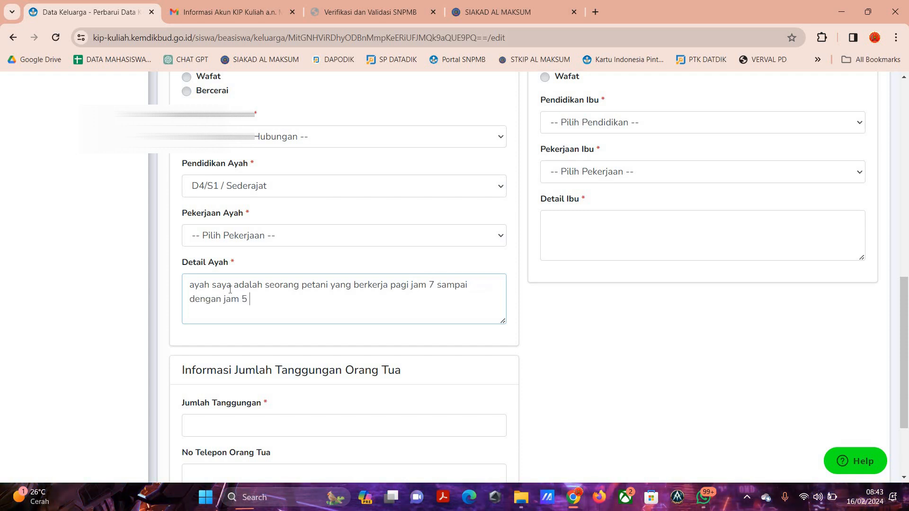
pyautogui.write('sore dan kondisi ayah saya sehat')
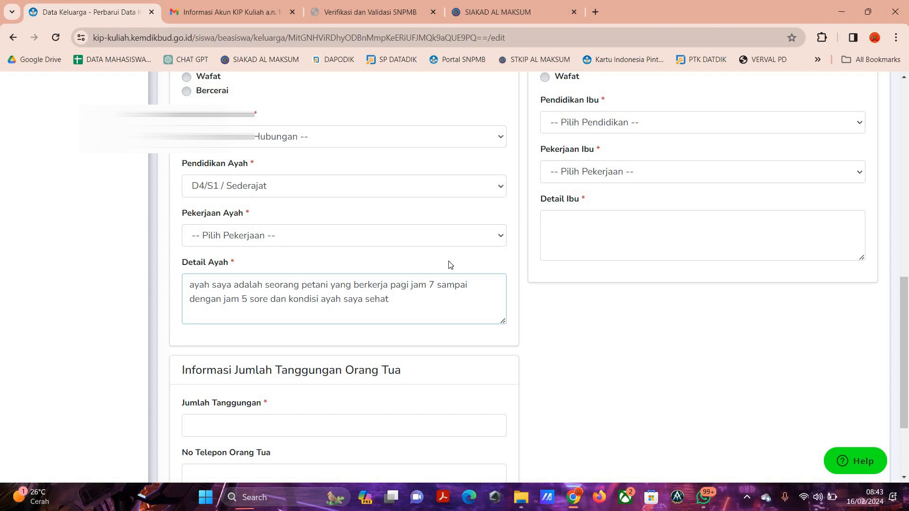
# Try to submit the family data update with Jumlah Tanggungan and No Telepon Orang Tua left blank.
pyautogui.scroll(-1, 371, 308)
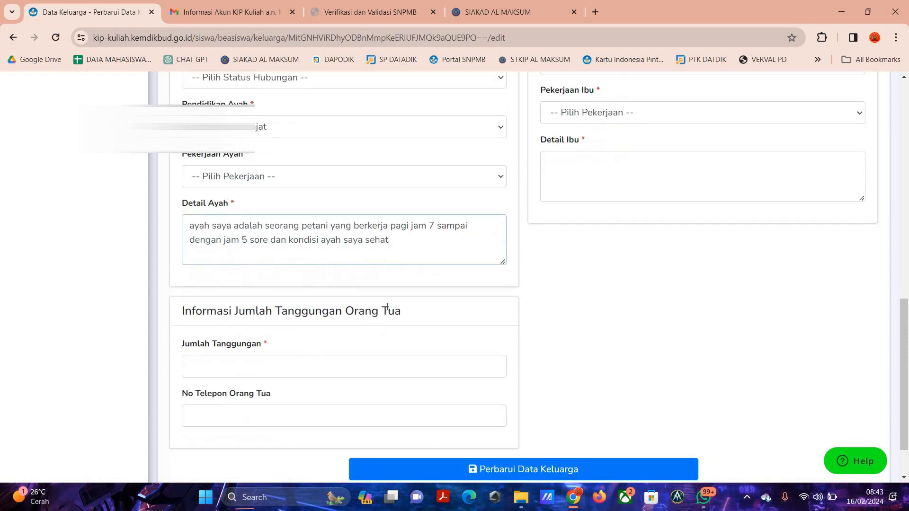
pyautogui.click(392, 363)
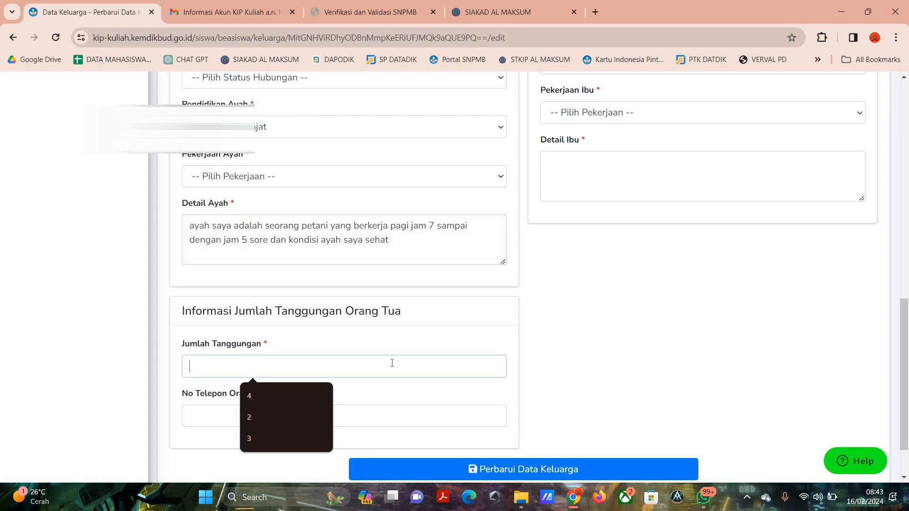
pyautogui.click(439, 352)
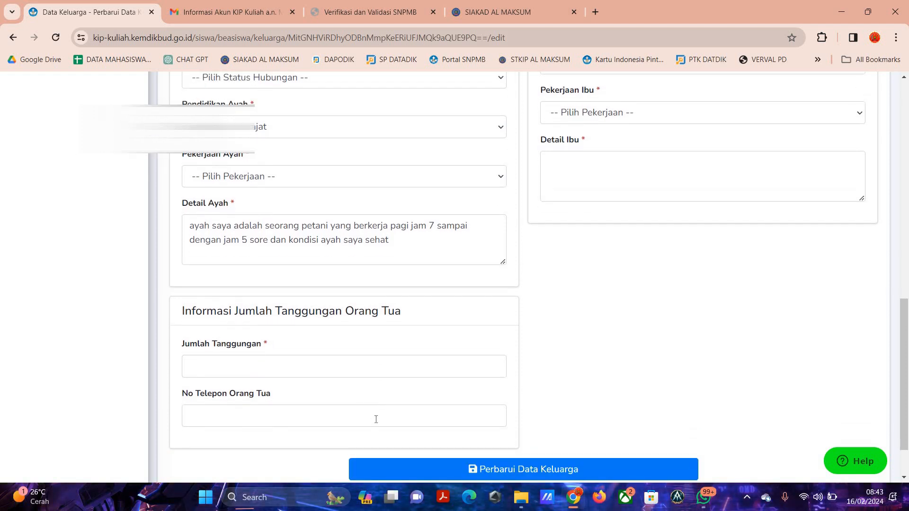
pyautogui.click(541, 469)
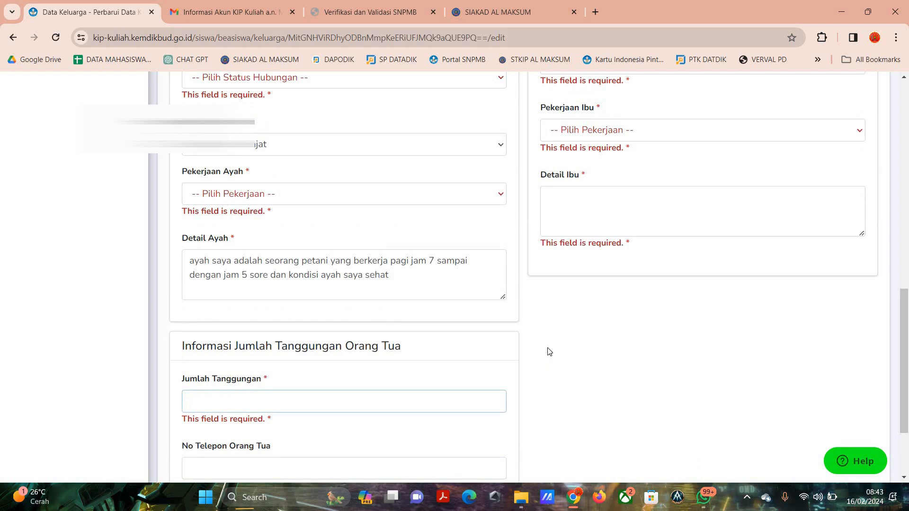
# Upload the image download (2).jpeg as the family photo (Foto Bersama Keluarga).
pyautogui.scroll(6, 550, 351)
pyautogui.scroll(1, 567, 342)
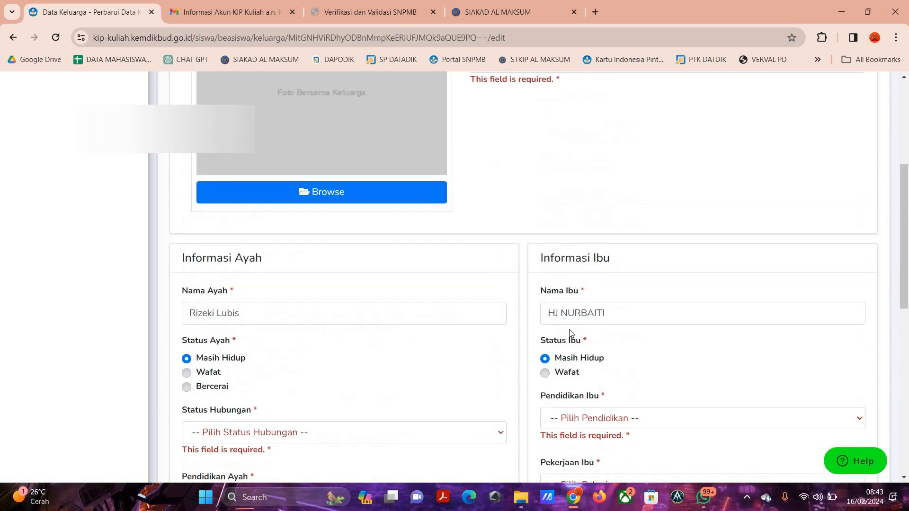
pyautogui.scroll(-7, 571, 332)
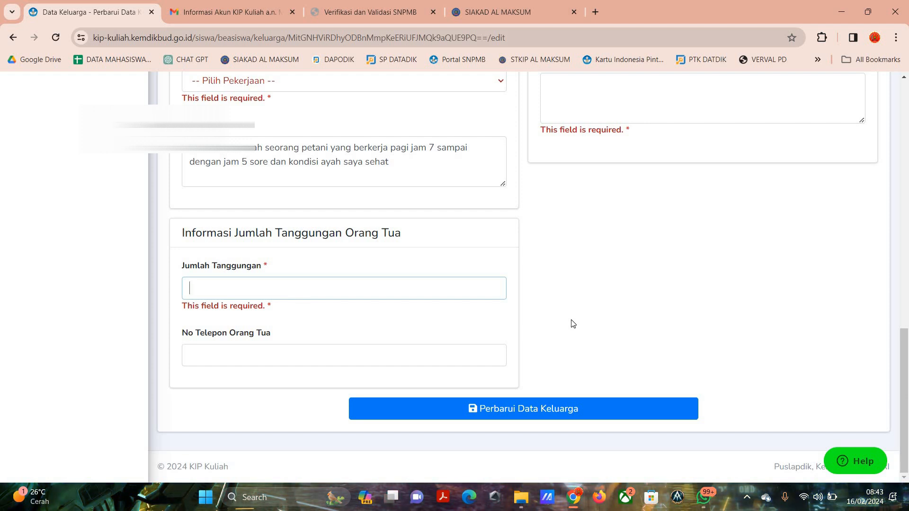
pyautogui.scroll(8, 573, 324)
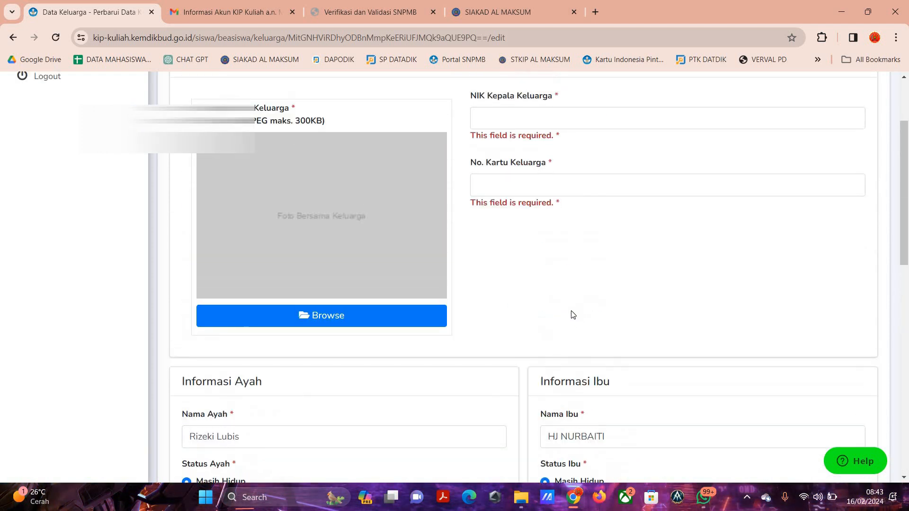
pyautogui.scroll(3, 572, 315)
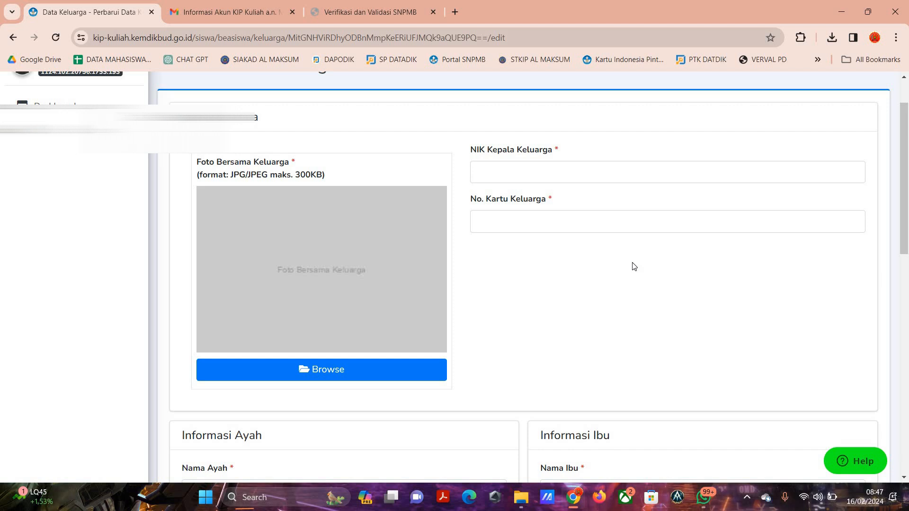
pyautogui.click(337, 370)
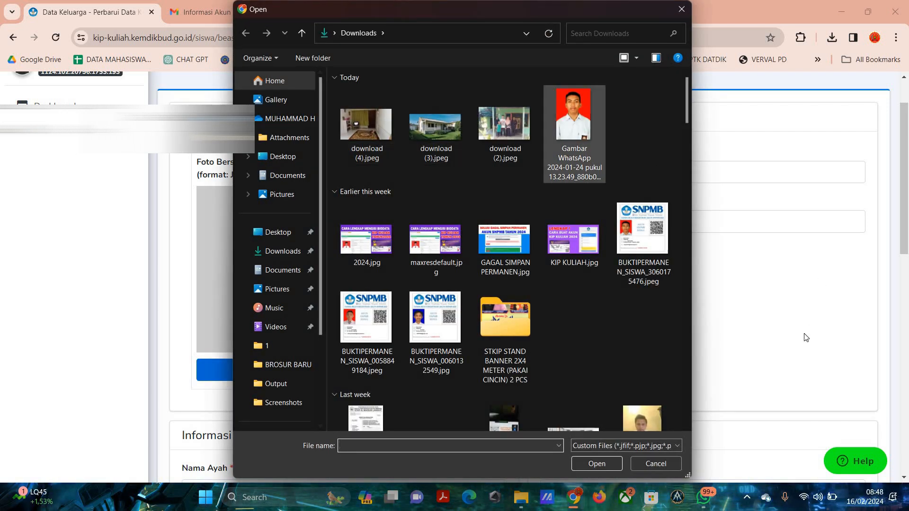
pyautogui.doubleClick(505, 123)
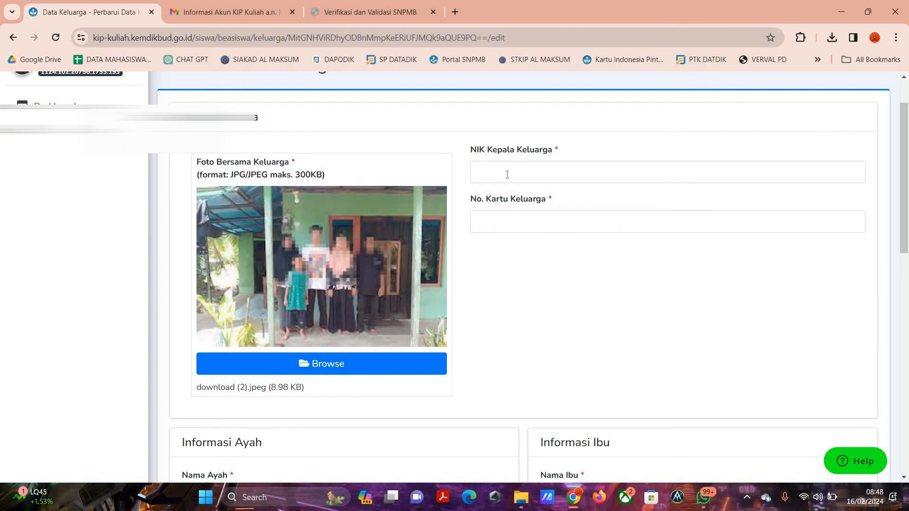
# Enter the head of family's ID number (NIK Kepala Keluarga) and the family card number (No. Kartu Keluarga).
pyautogui.write('0000000000000000')
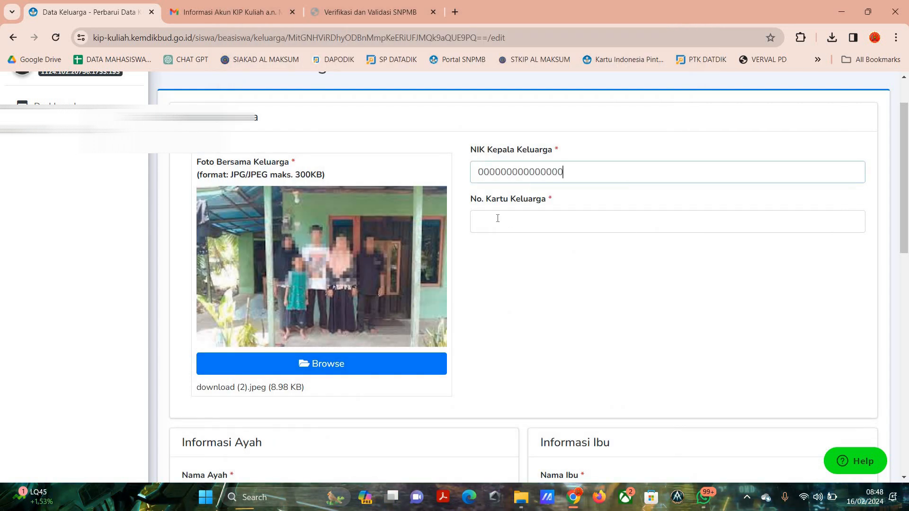
pyautogui.click(498, 222)
pyautogui.write('0000000000000000')
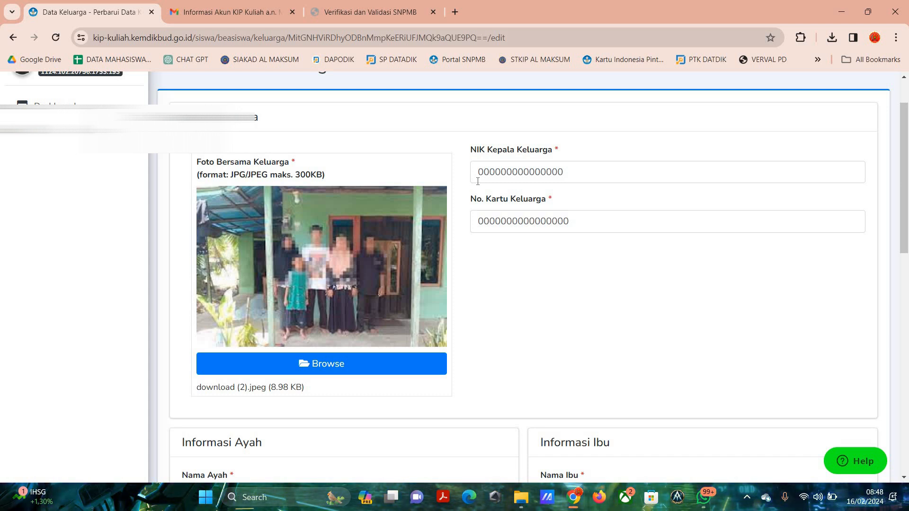
# Set the father's Status Hubungan to Ayah Kandung and Pendidikan Ayah to SMA/MA / Sederajat.
pyautogui.scroll(-3, 360, 247)
pyautogui.scroll(-2, 237, 265)
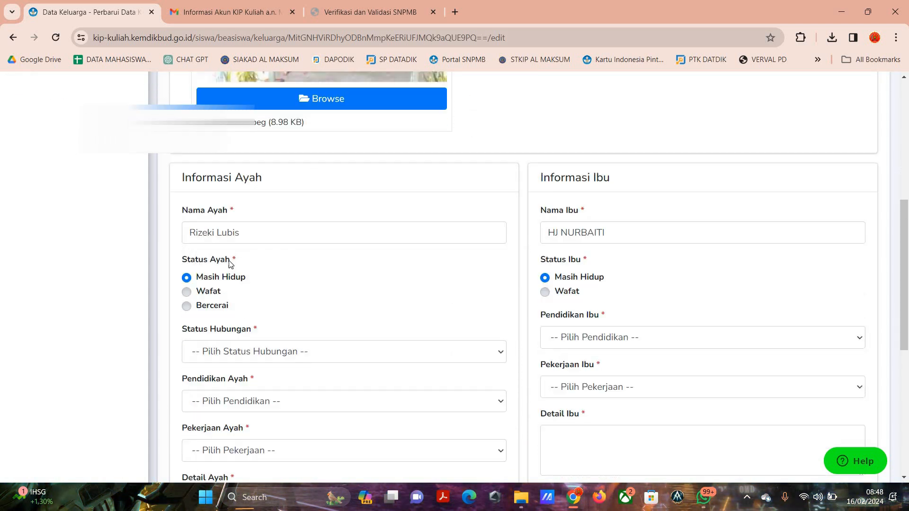
pyautogui.click(290, 322)
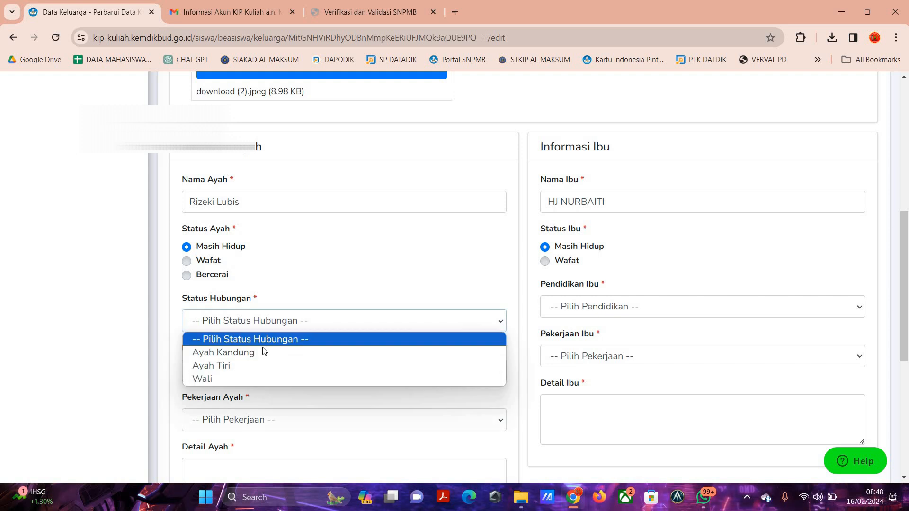
pyautogui.click(265, 352)
pyautogui.scroll(-2, 258, 252)
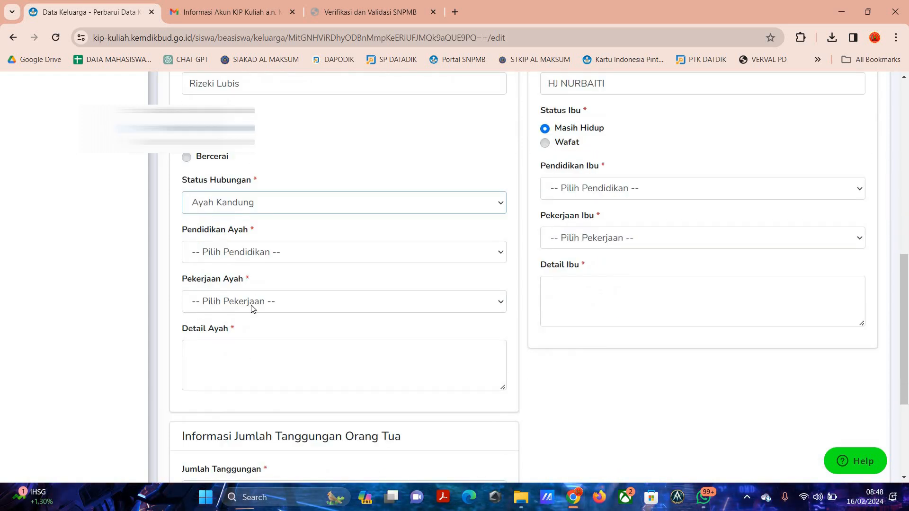
pyautogui.click(251, 252)
pyautogui.click(253, 323)
# Set the father's occupation (Pekerjaan Ayah) to Petani.
pyautogui.scroll(-2, 267, 191)
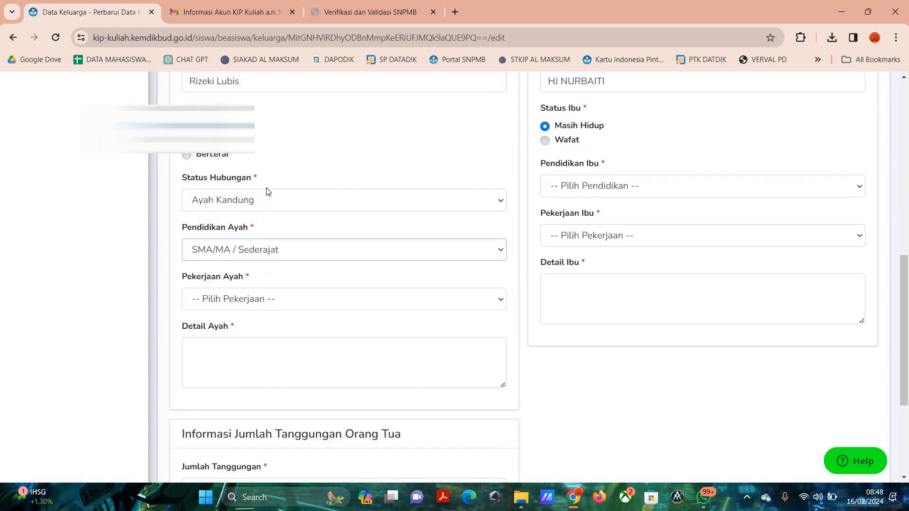
pyautogui.click(258, 187)
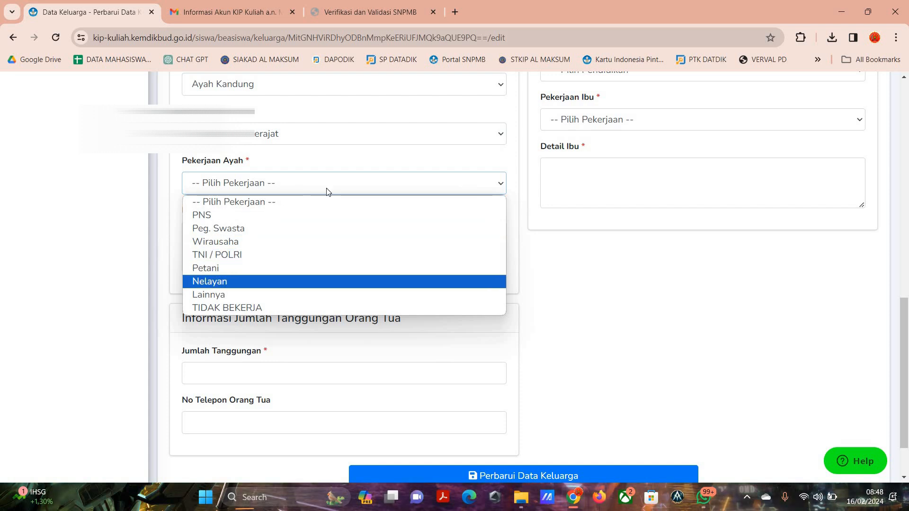
pyautogui.click(272, 267)
# Enter "ayah saya adalah seorang petani berkerja jam 7 pagi sampai jam 5 sore dan kondisi ayah saya sehat" as Detail Ayah.
pyautogui.click(270, 249)
pyautogui.write('ayah s')
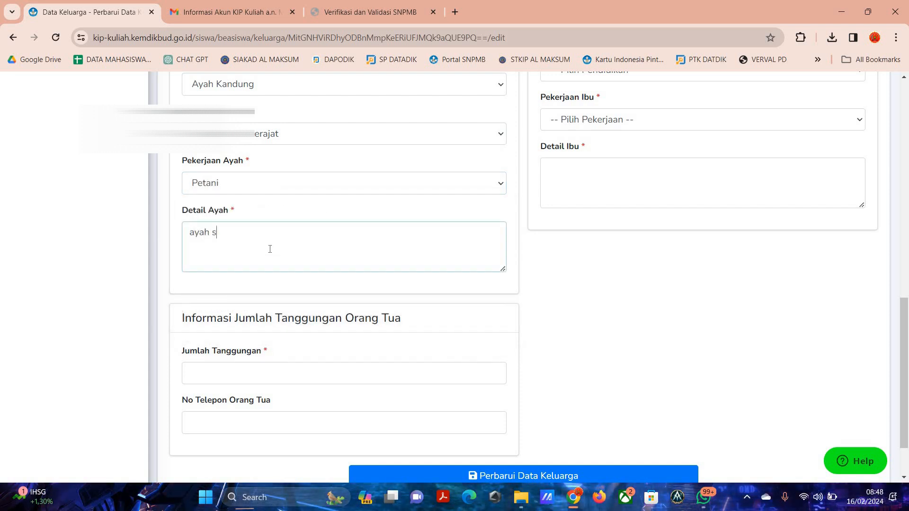
pyautogui.write('aya adalah seor')
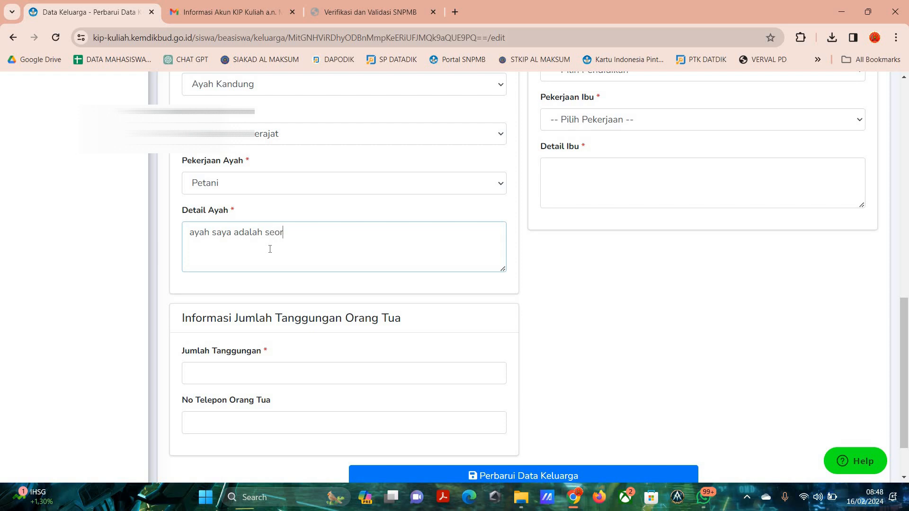
pyautogui.write('ang petani')
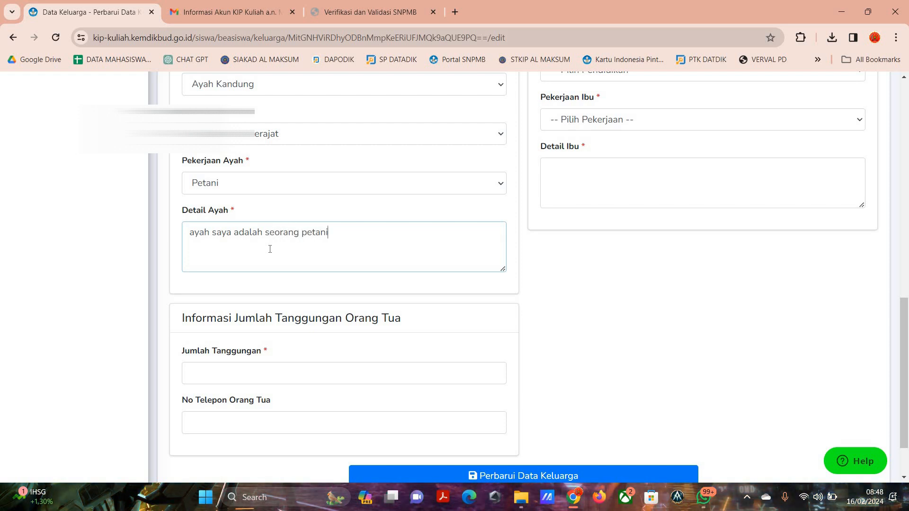
pyautogui.write(' berkerja jam 7 pagi')
pyautogui.write('sampai jam 5 so')
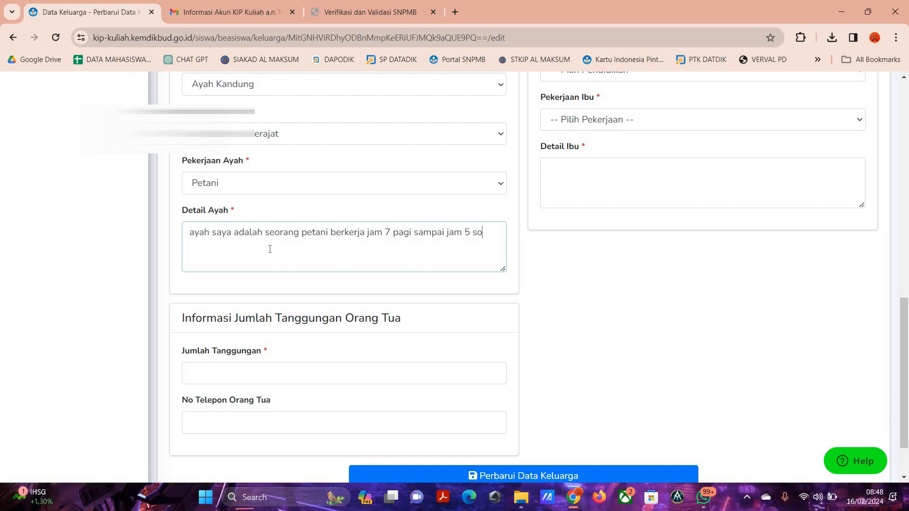
pyautogui.write('re dan kond')
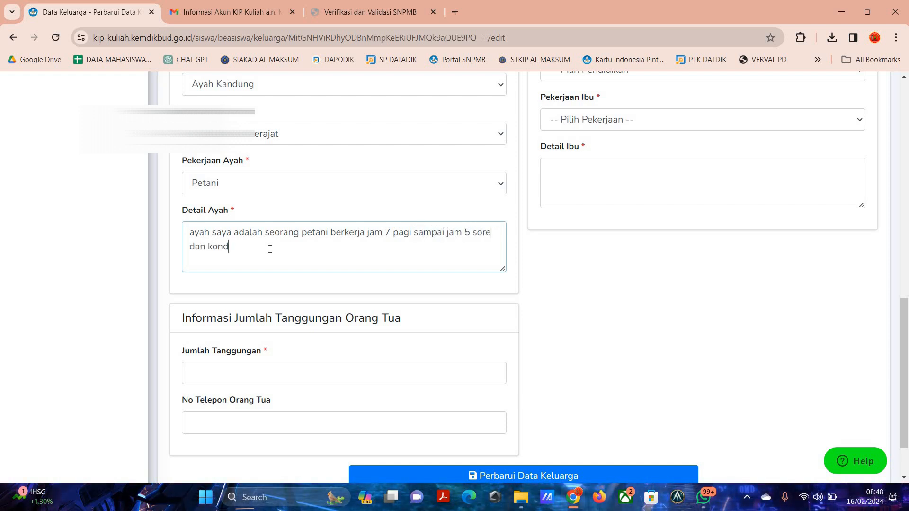
pyautogui.write('isi ayah saya sehat')
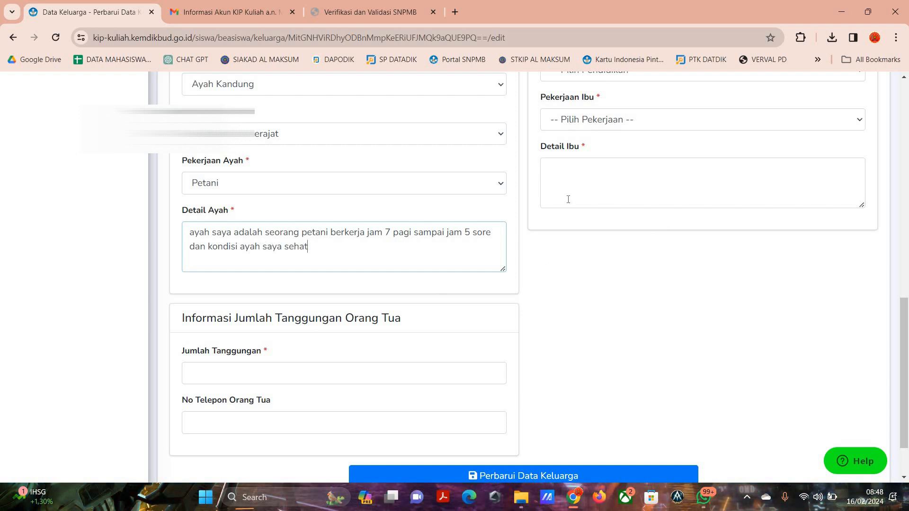
# Set the mother's education (Pendidikan Ibu) to SMA/MA / Sederajat and her occupation (Pekerjaan Ibu) to TIDAK BEKERJA.
pyautogui.scroll(3, 610, 189)
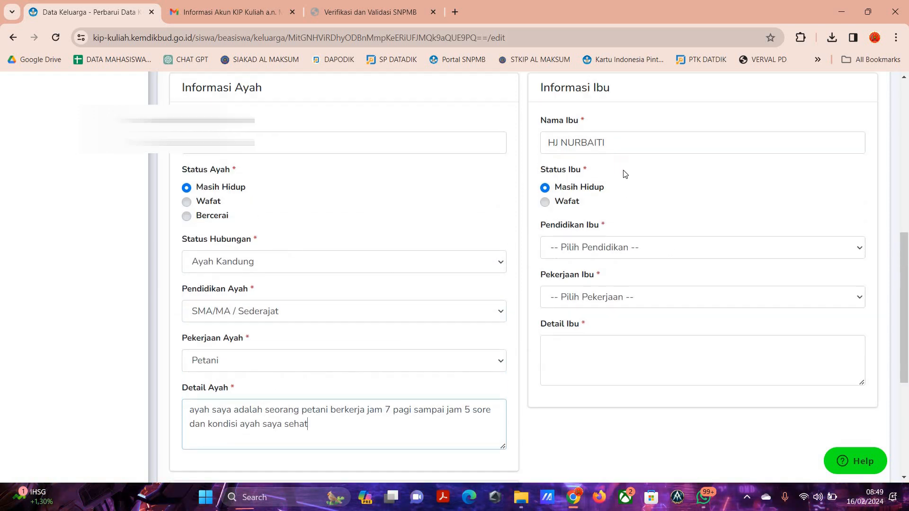
pyautogui.click(598, 249)
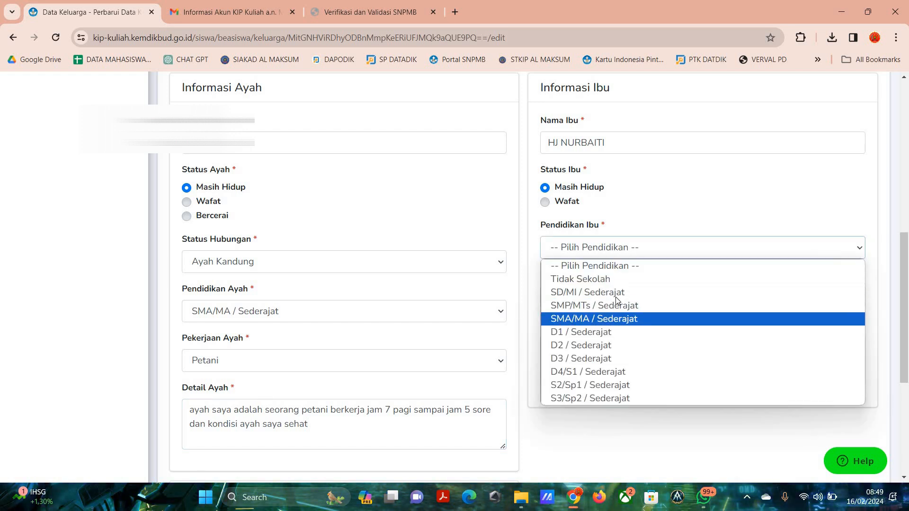
pyautogui.click(611, 319)
pyautogui.click(604, 298)
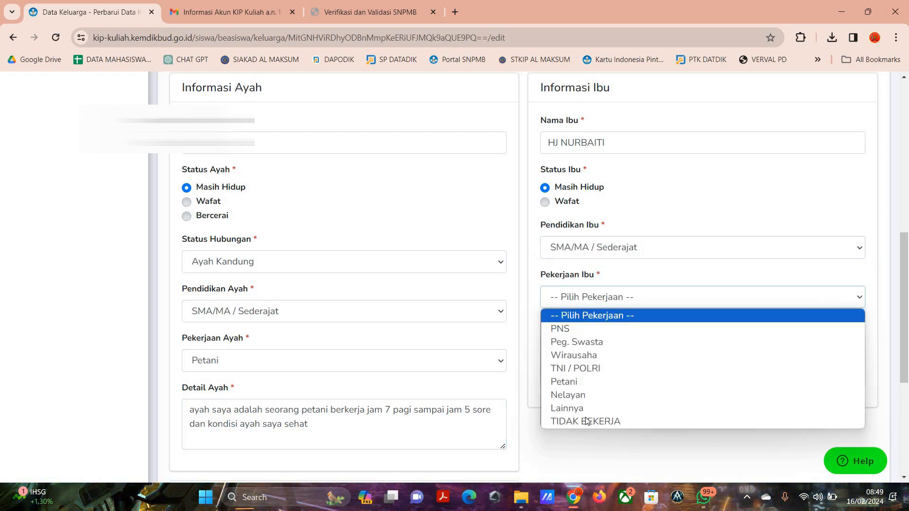
pyautogui.press('Return')
# Enter "ibu saya adalah ibu rumah tangga dan kondisi ibu saya sehat" as Detail Ibu.
pyautogui.click(592, 352)
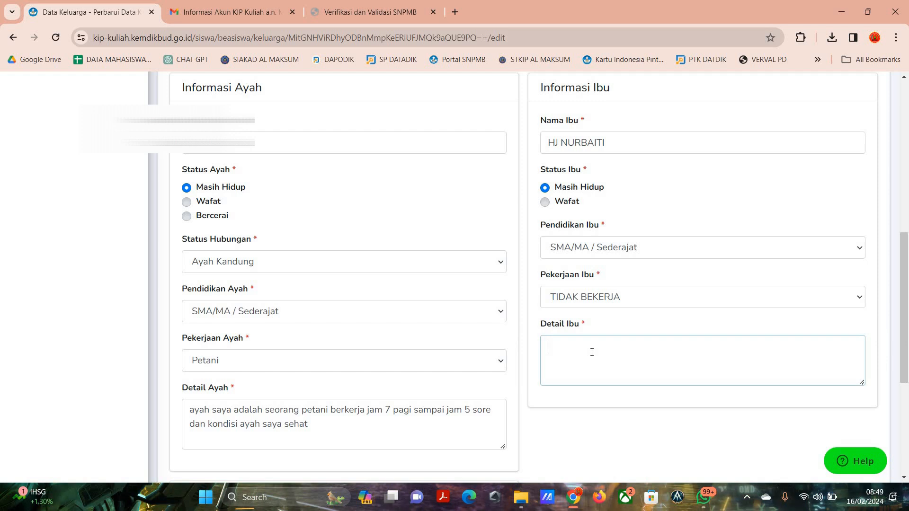
pyautogui.write('i')
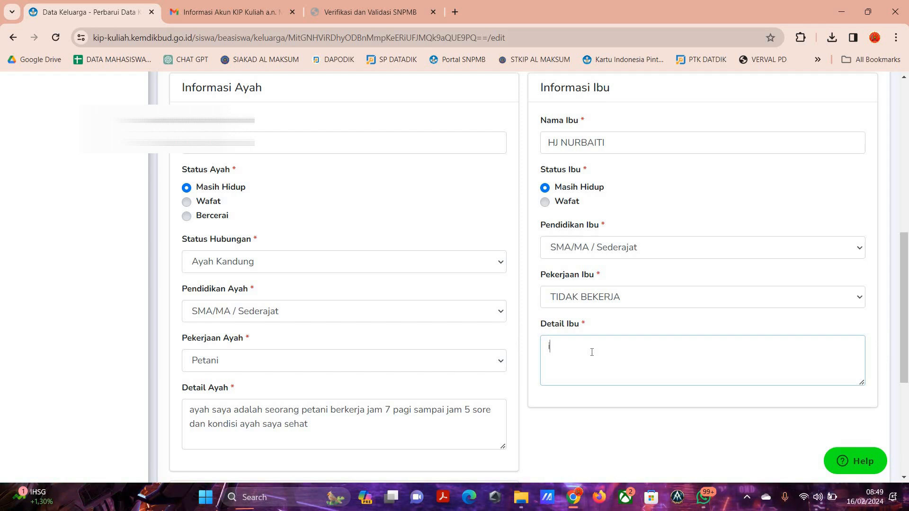
pyautogui.write('bu saya adalah')
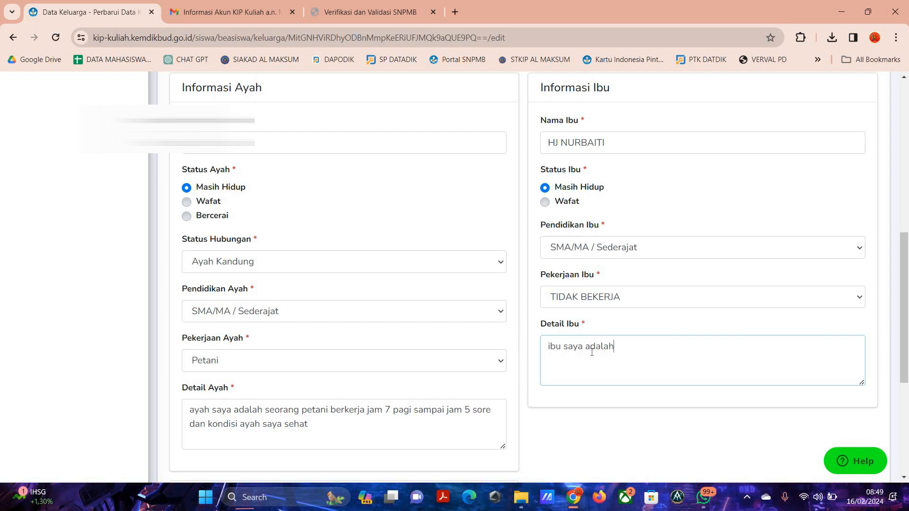
pyautogui.write(' ibu rumah')
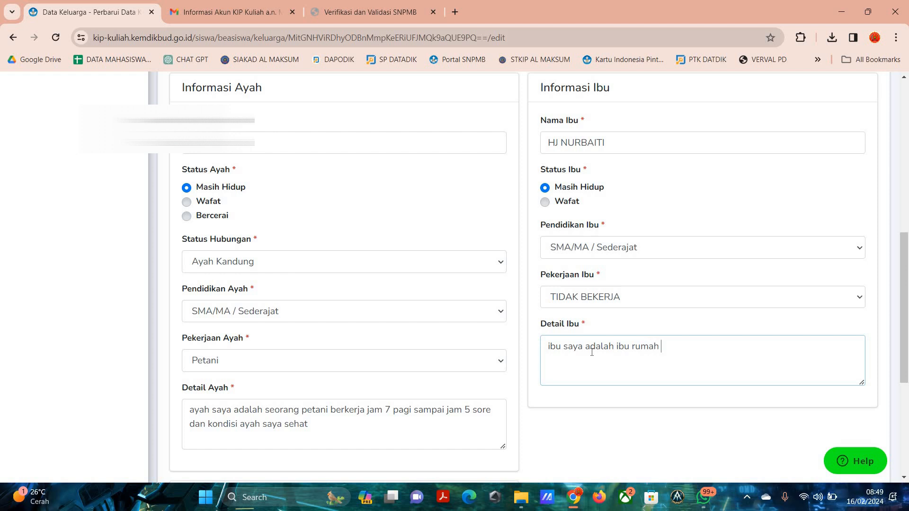
pyautogui.write(' tangga dan kondisi')
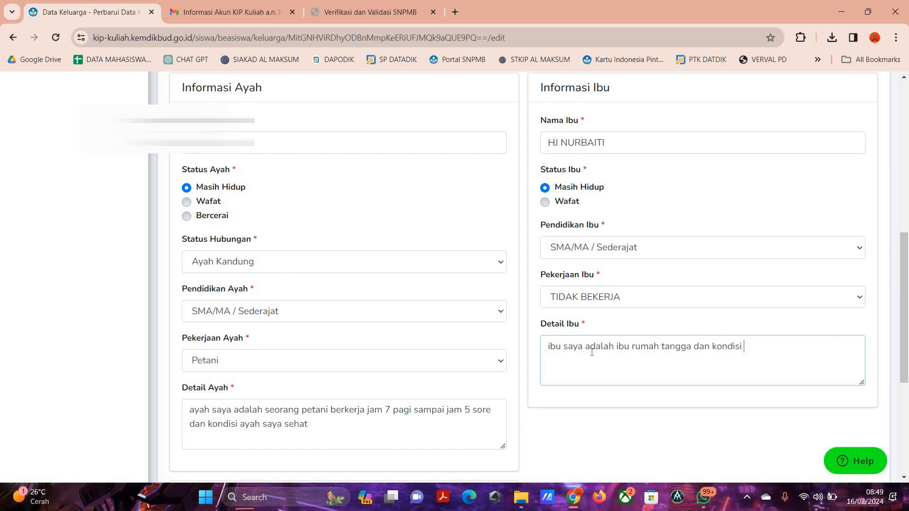
pyautogui.write(' ibu saya sehat')
# Set the number of dependants (Jumlah Tanggungan) to 4 and save the updated family data.
pyautogui.scroll(-5, 414, 271)
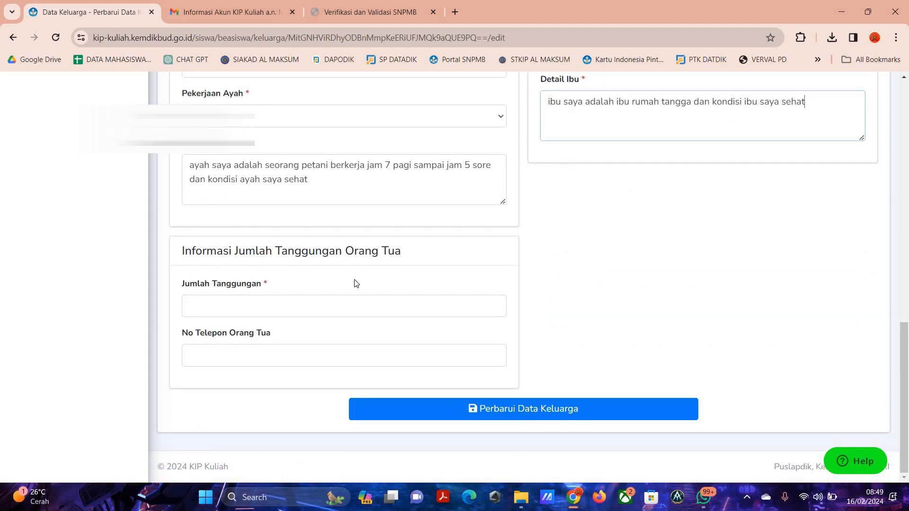
pyautogui.click(261, 307)
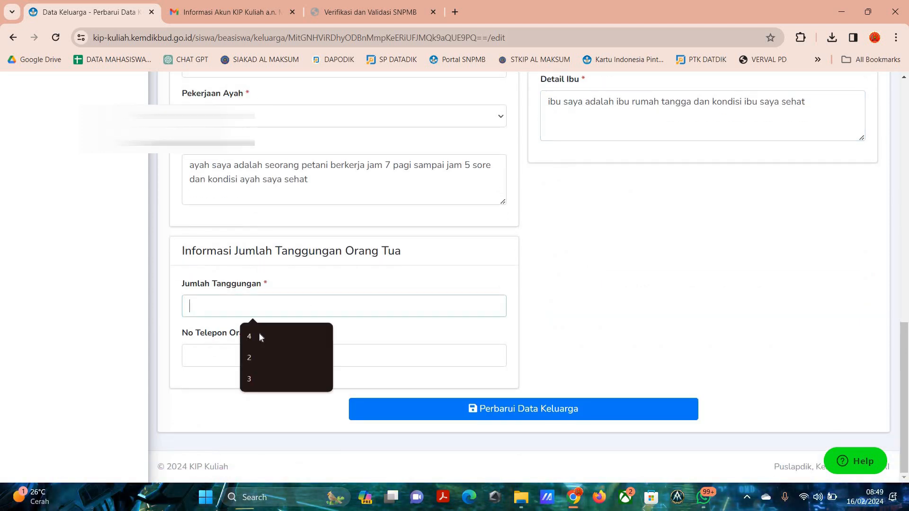
pyautogui.click(259, 336)
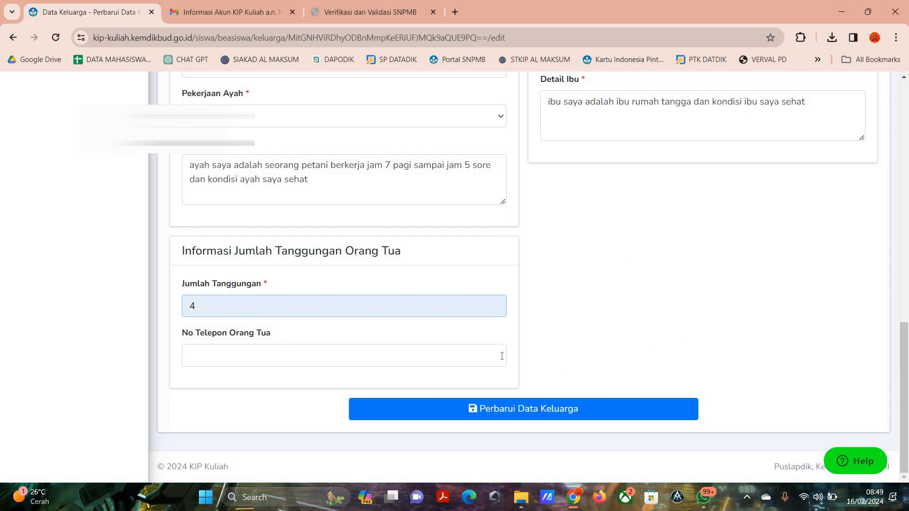
pyautogui.press('Return')
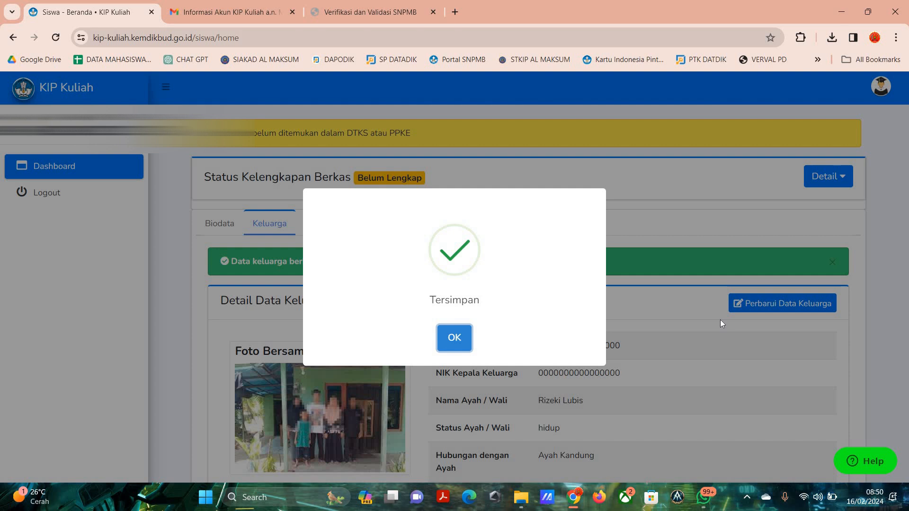
# Dismiss the family data save message and open the economic data (Ekonomi) for updating.
pyautogui.click(634, 294)
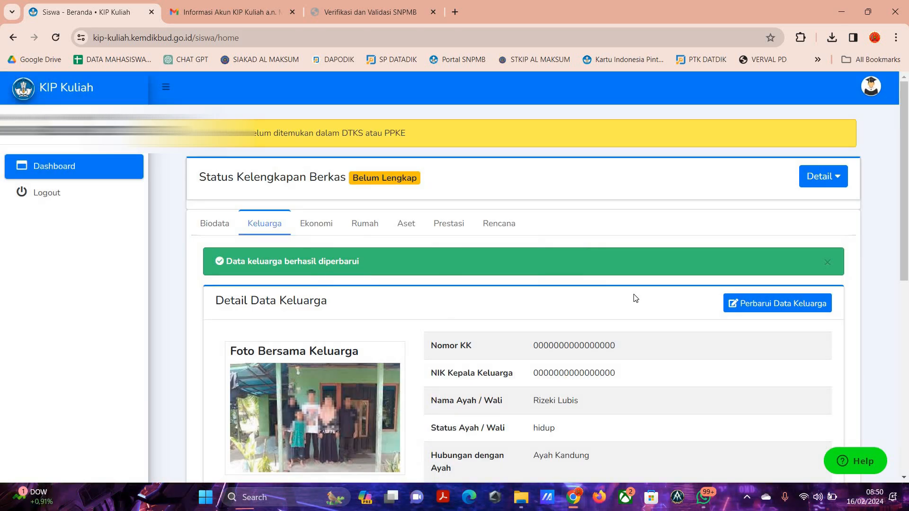
pyautogui.click(329, 227)
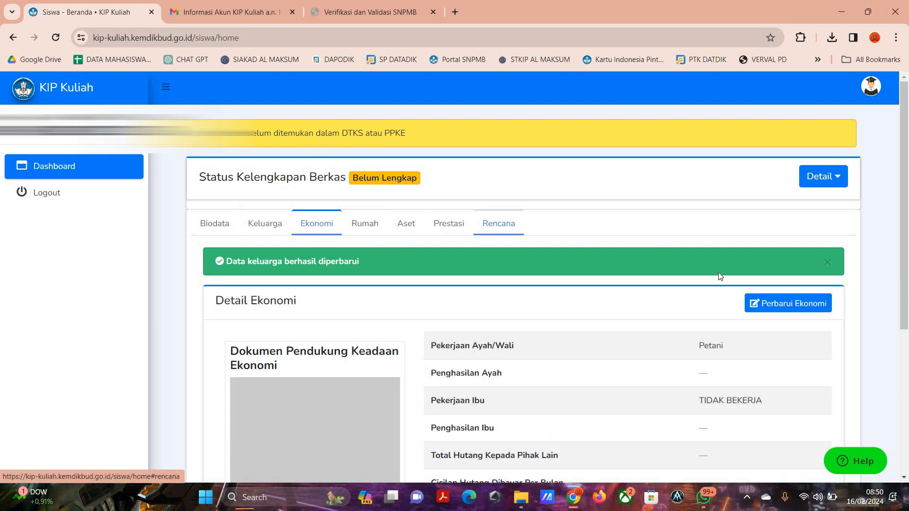
pyautogui.click(778, 305)
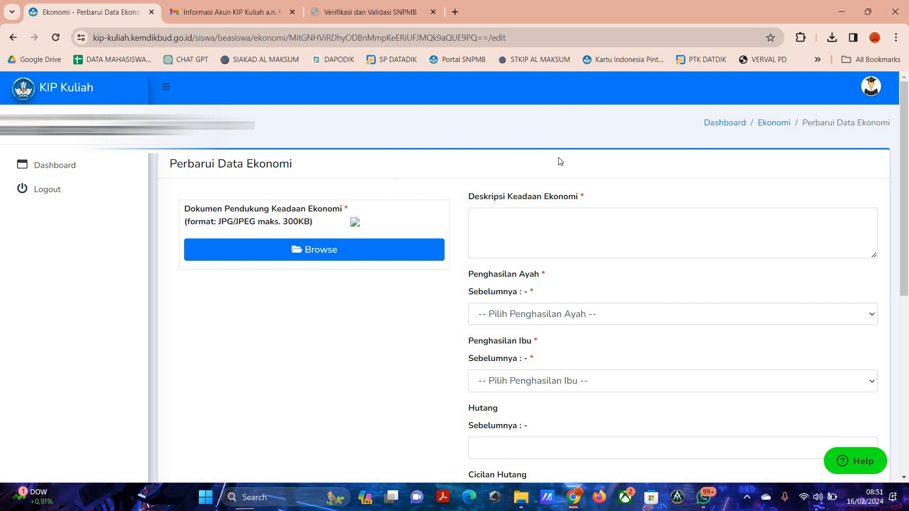
# Enter "ayah saya adalah seorang petani yg pengasilanya cukup untuk makan namun tidak cukup untuk biaya kuliah" as Deskripsi Keadaan Ekonomi.
pyautogui.click(693, 217)
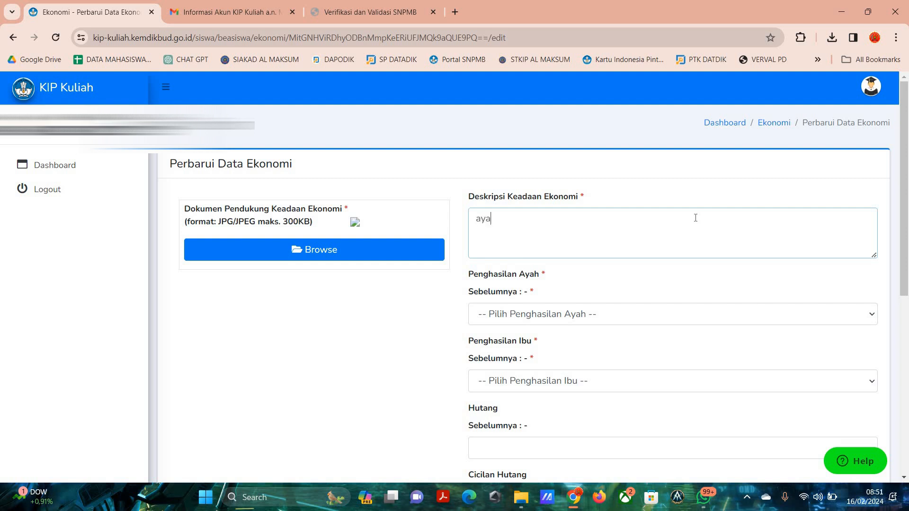
pyautogui.write('dalah s')
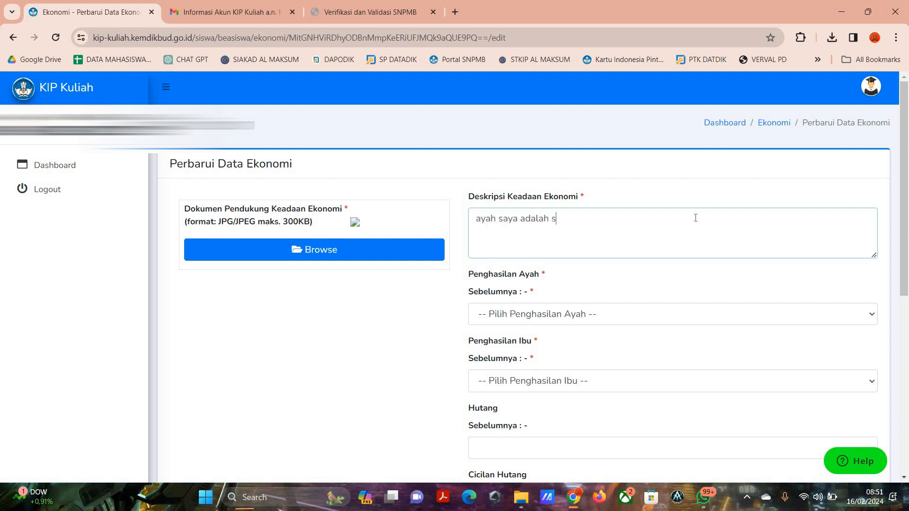
pyautogui.write('eorang petani y')
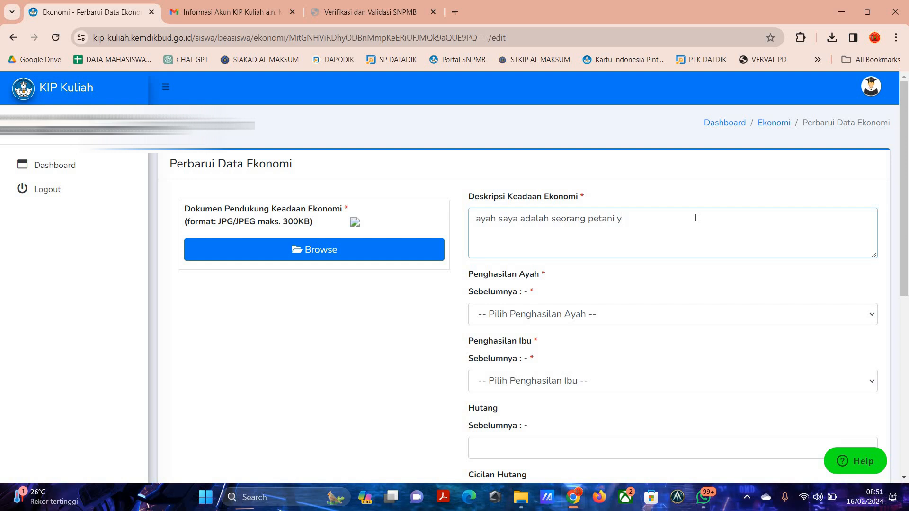
pyautogui.write('g pengasilany')
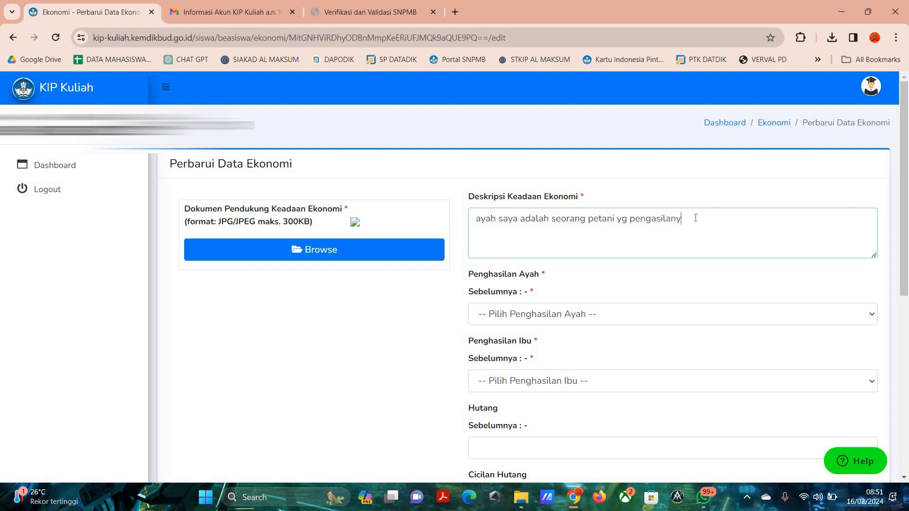
pyautogui.write('a c')
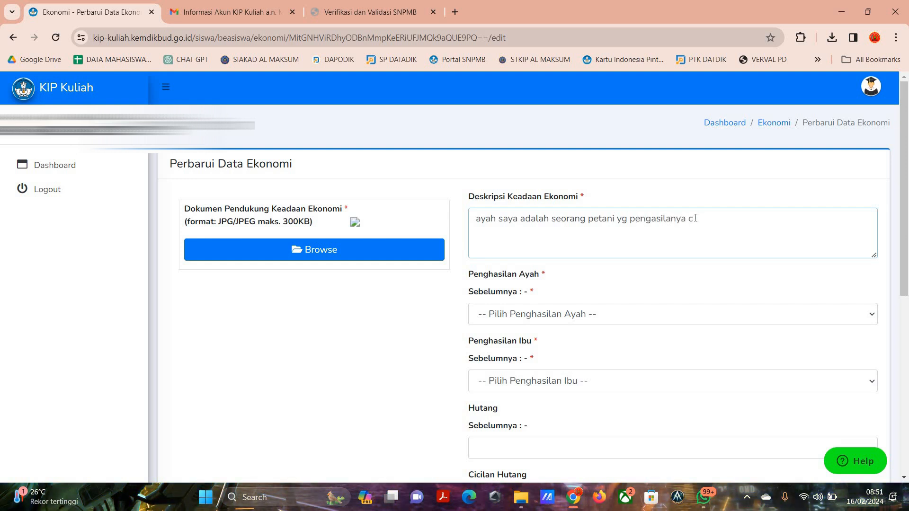
pyautogui.write('ukup untuk makan namu')
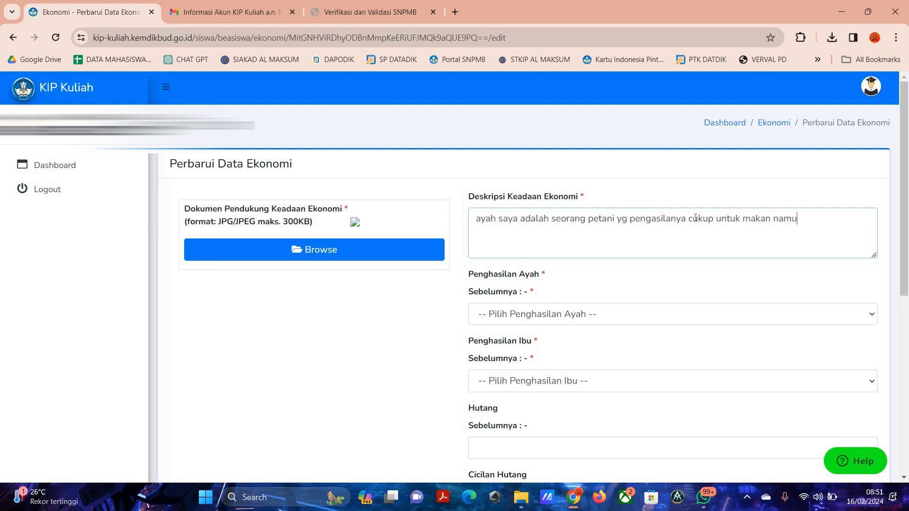
pyautogui.write('n tidak cukup untuk')
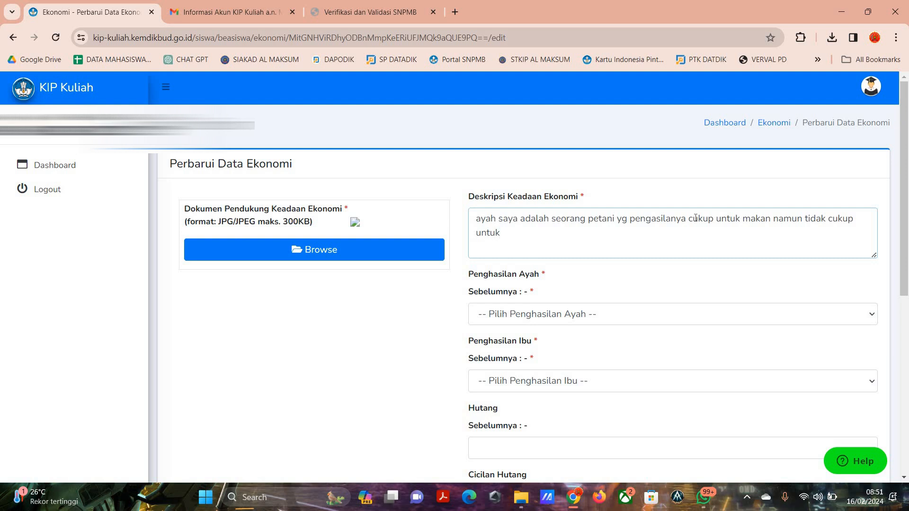
pyautogui.write(' biaya kuliah')
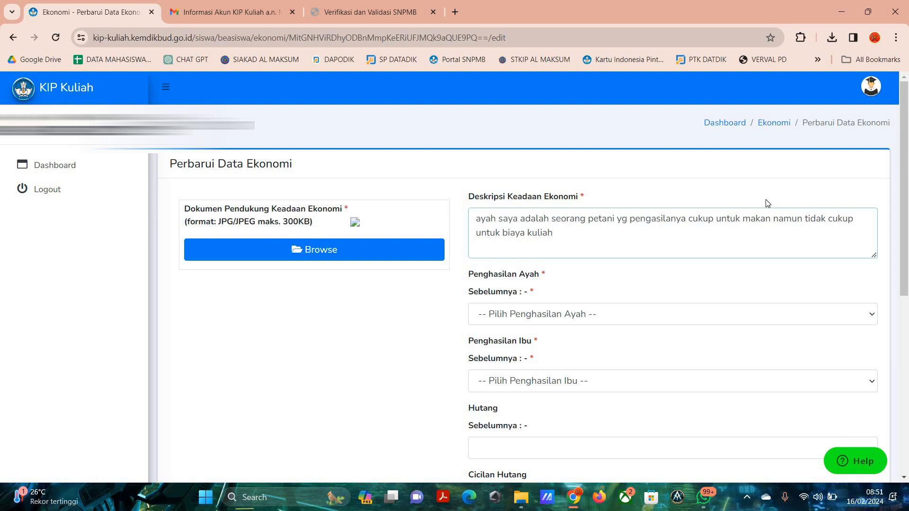
# Set the father's income (Penghasilan Ayah) to Rp. 1.500.001 - Rp. 1.750.000 and the mother's (Penghasilan Ibu) to Tidak Berpenghasilan.
pyautogui.scroll(-3, 571, 260)
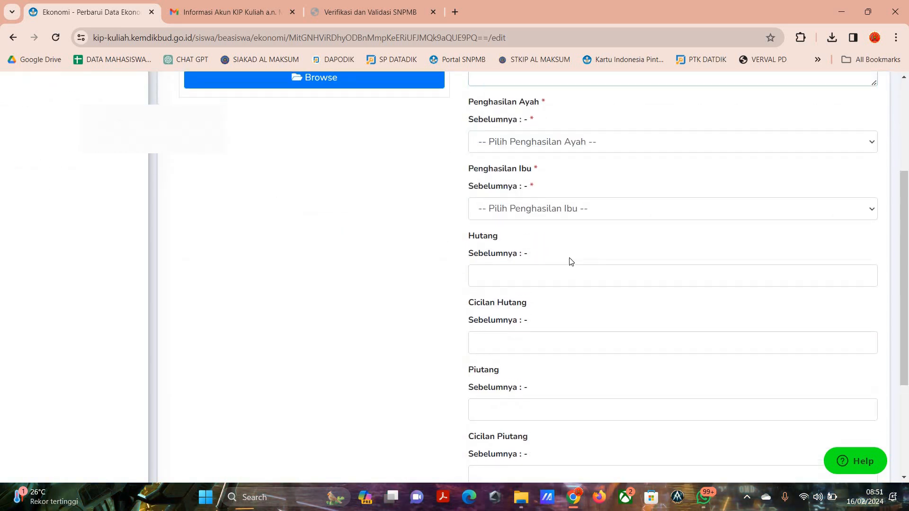
pyautogui.scroll(2, 570, 260)
pyautogui.click(570, 255)
pyautogui.scroll(-1, 572, 169)
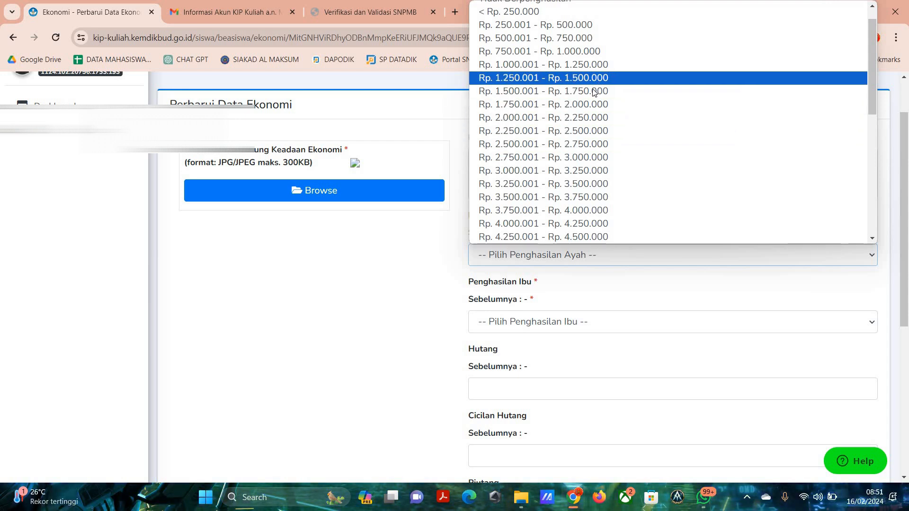
pyautogui.click(663, 91)
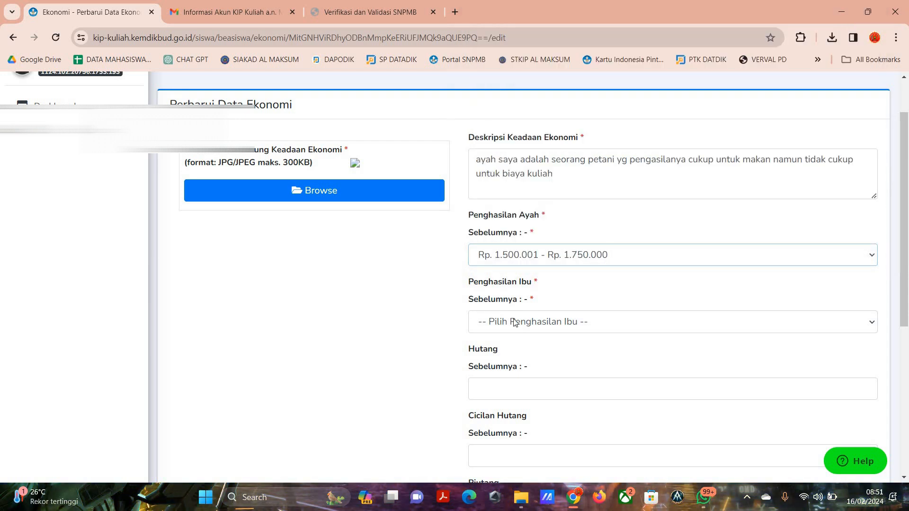
pyautogui.click(533, 324)
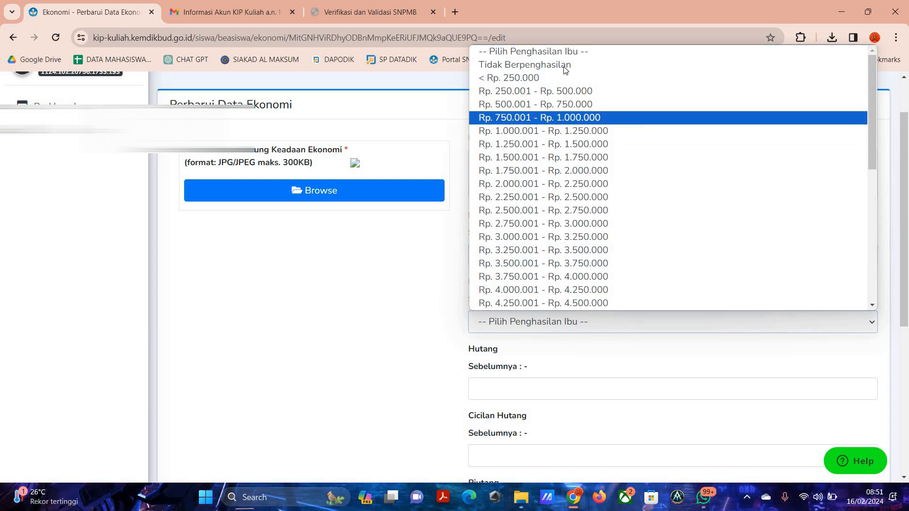
pyautogui.press('Return')
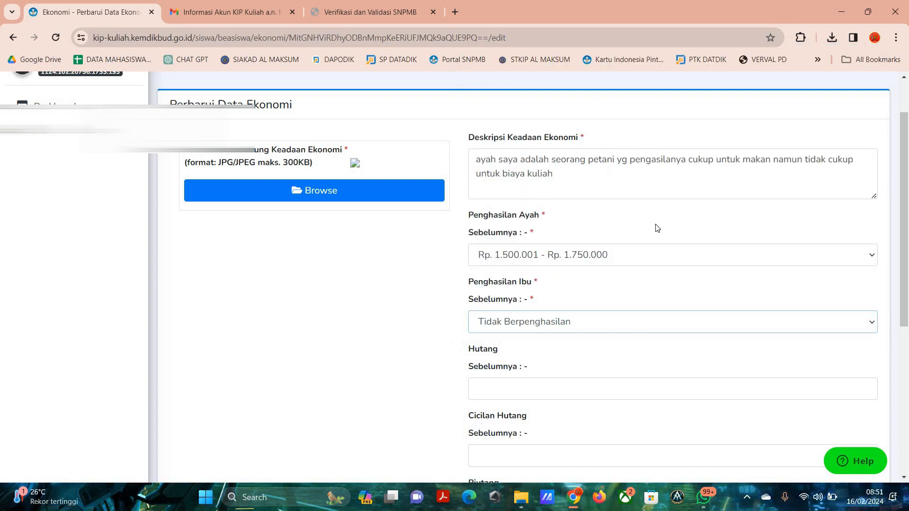
# Go through the debt, debt instalment, receivables and family savings fields without entering any amounts.
pyautogui.scroll(-2, 492, 259)
pyautogui.click(521, 265)
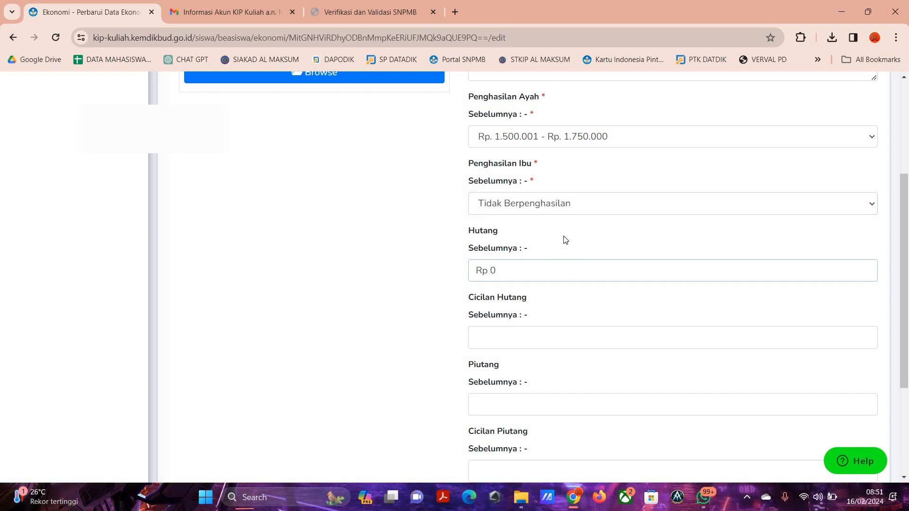
pyautogui.scroll(-1, 541, 270)
pyautogui.click(520, 278)
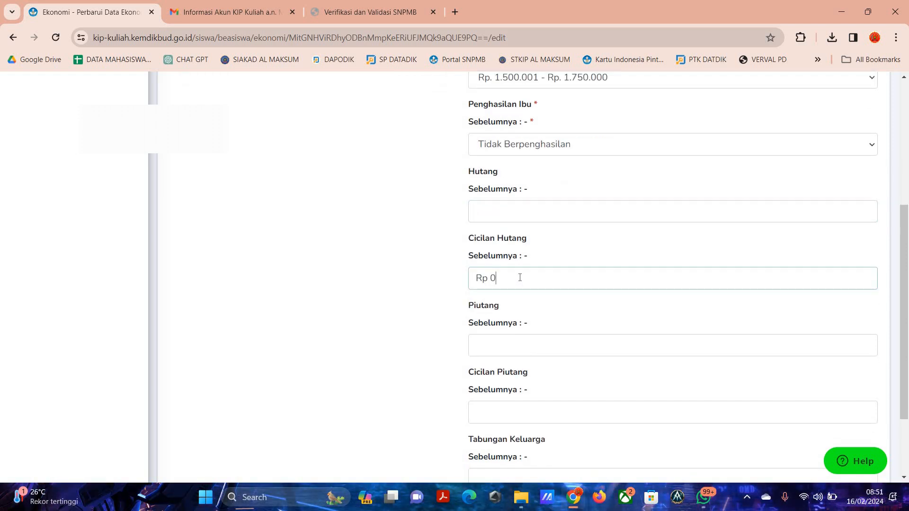
pyautogui.click(524, 206)
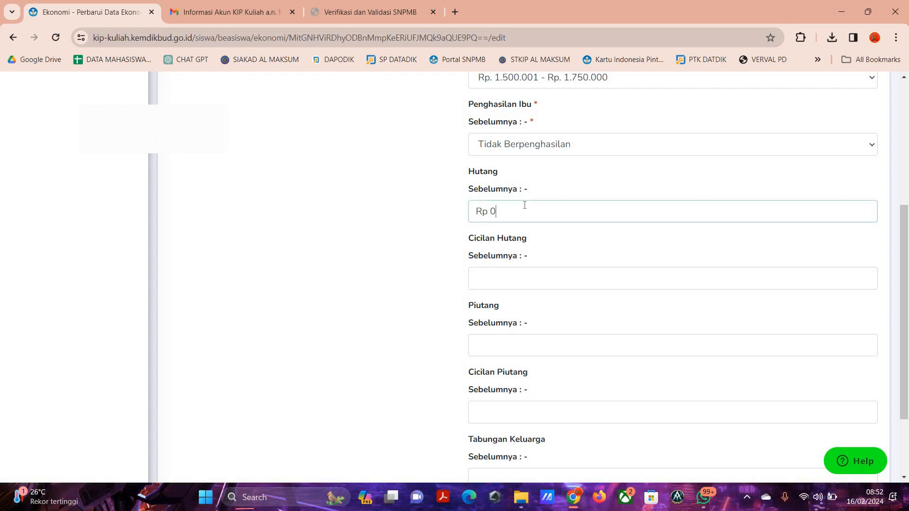
pyautogui.click(539, 282)
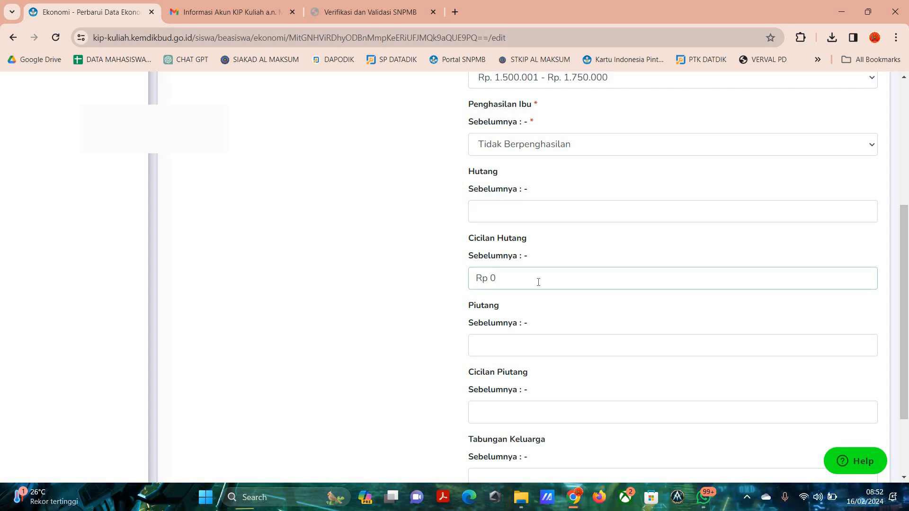
pyautogui.click(561, 342)
pyautogui.scroll(-1, 508, 364)
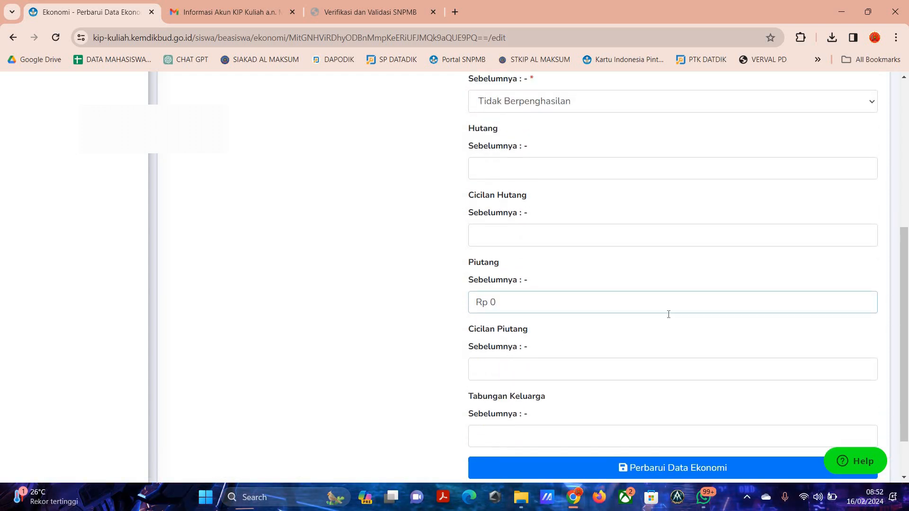
pyautogui.scroll(-2, 538, 367)
pyautogui.click(497, 379)
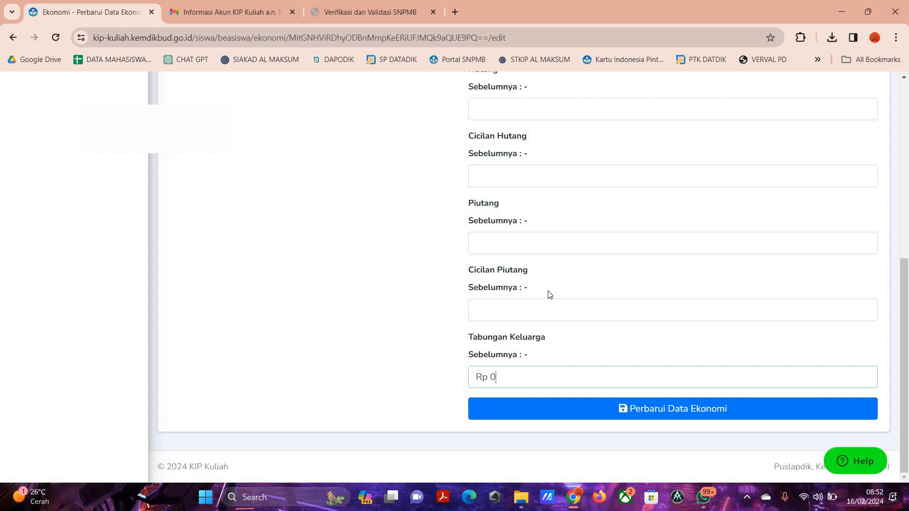
pyautogui.scroll(6, 549, 294)
pyautogui.scroll(-1, 540, 247)
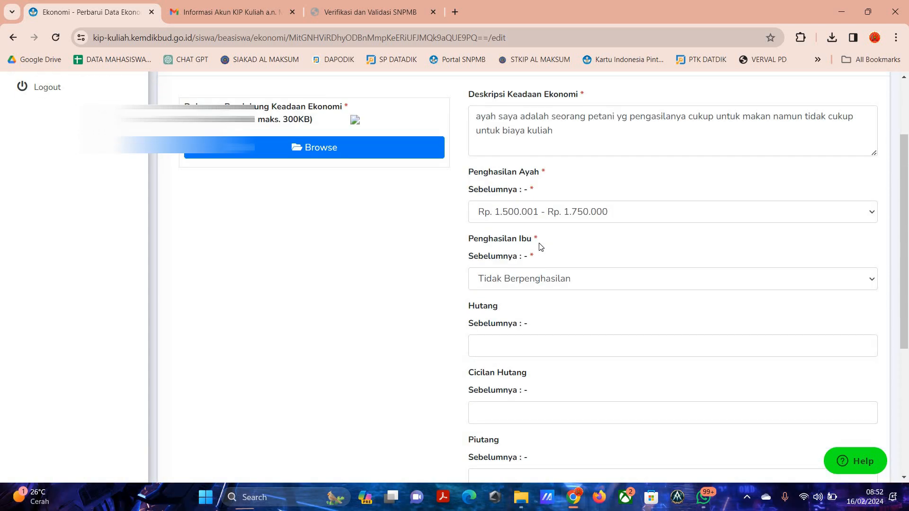
pyautogui.scroll(5, 541, 247)
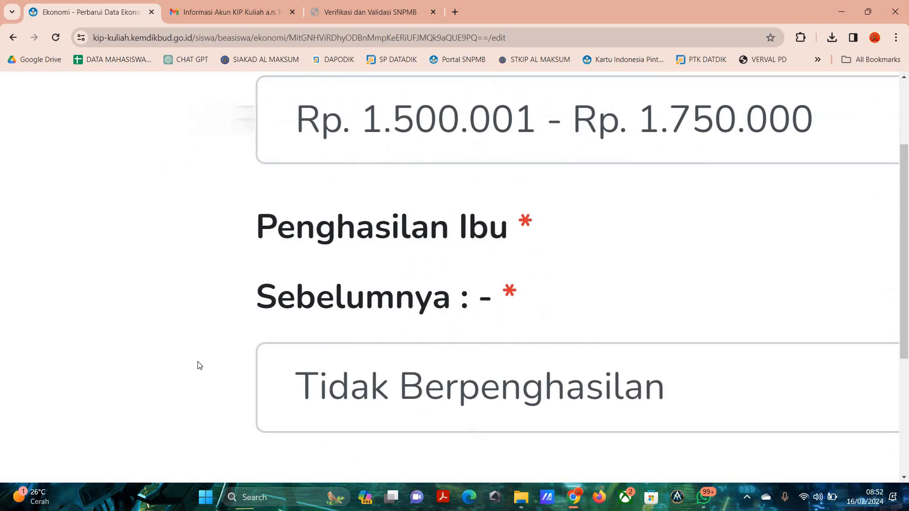
pyautogui.moveTo(540, 247); pyautogui.dragTo(198, 363)
pyautogui.scroll(-5, 198, 362)
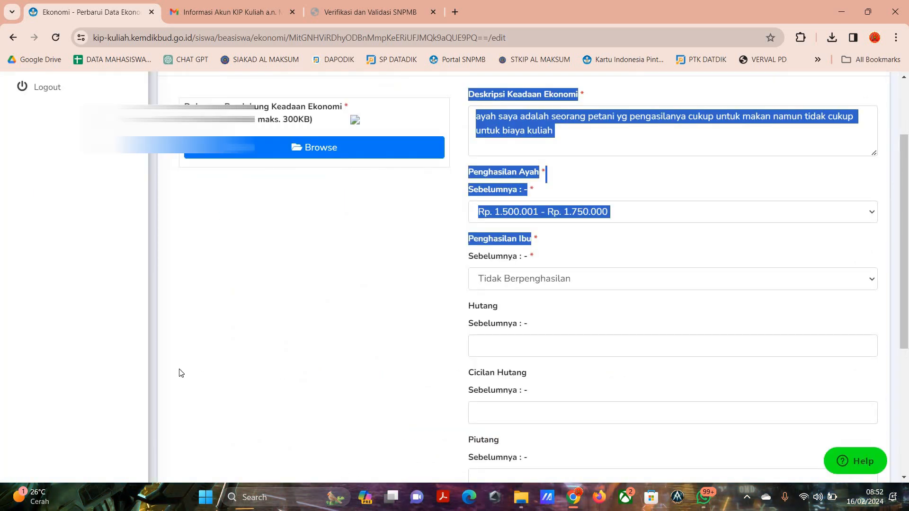
pyautogui.scroll(2, 430, 175)
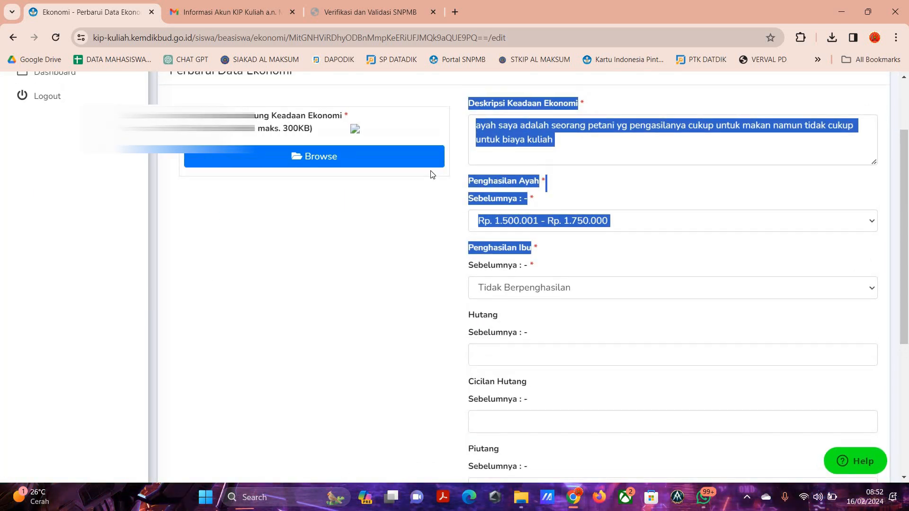
pyautogui.click(436, 195)
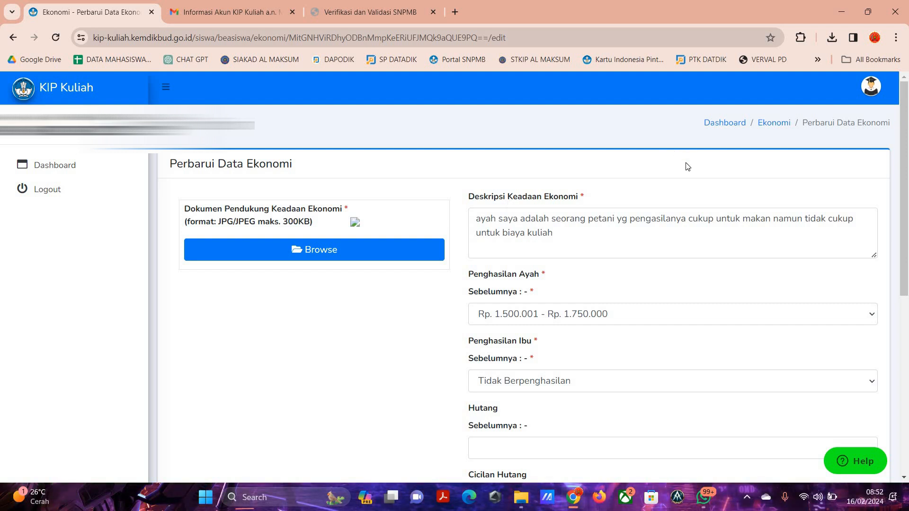
# Try to save the updated economic data without a supporting document.
pyautogui.scroll(-6, 666, 408)
pyautogui.scroll(1, 686, 412)
pyautogui.scroll(-1, 626, 322)
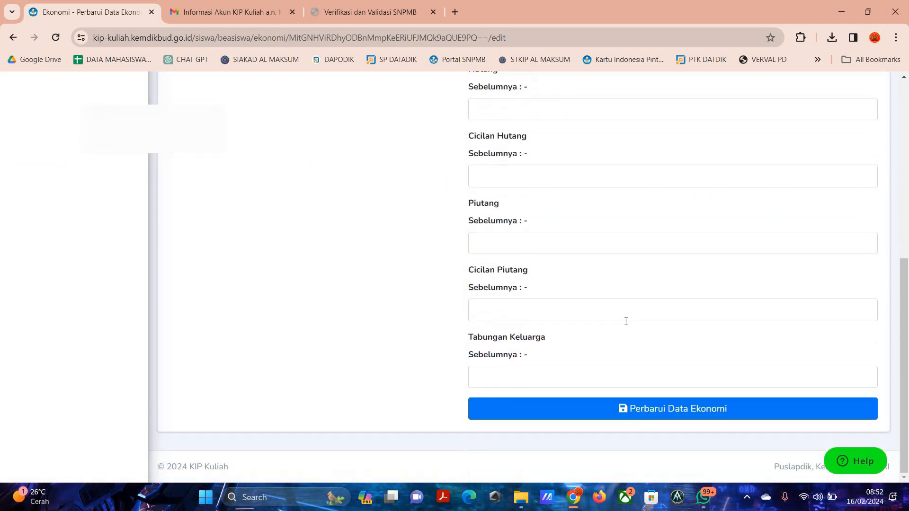
pyautogui.press('Return')
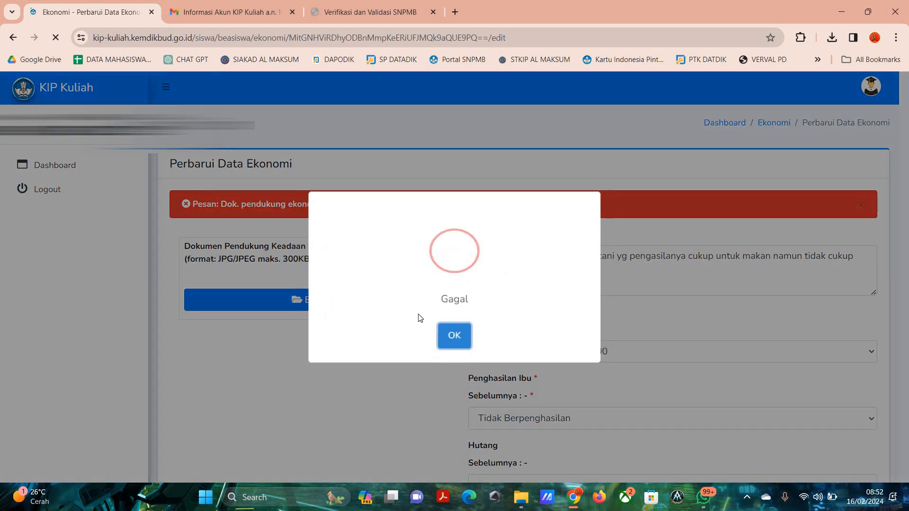
pyautogui.click(459, 336)
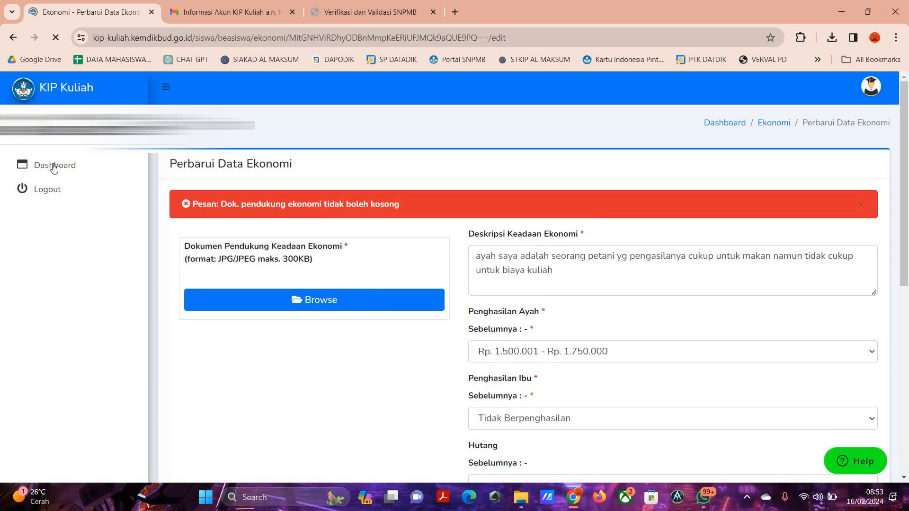
# Return to the dashboard and open the house data (Rumah) for updating.
pyautogui.click(54, 166)
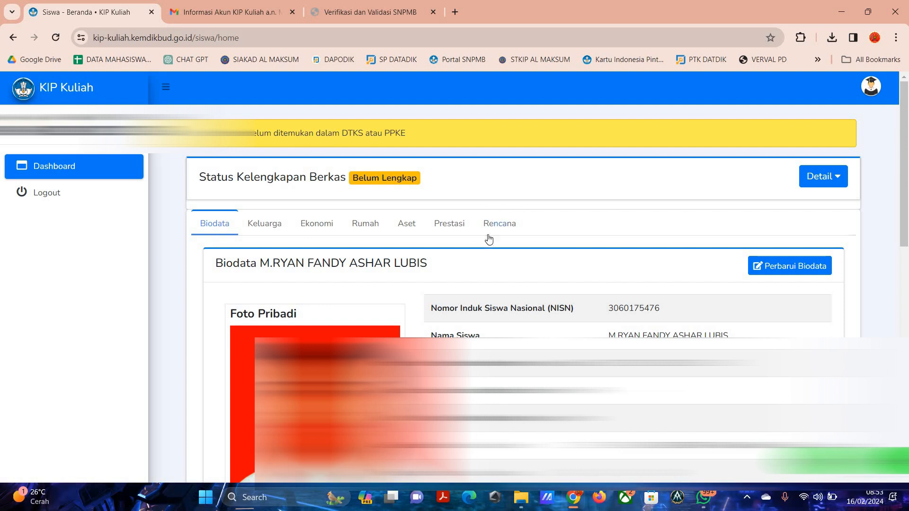
pyautogui.click(389, 227)
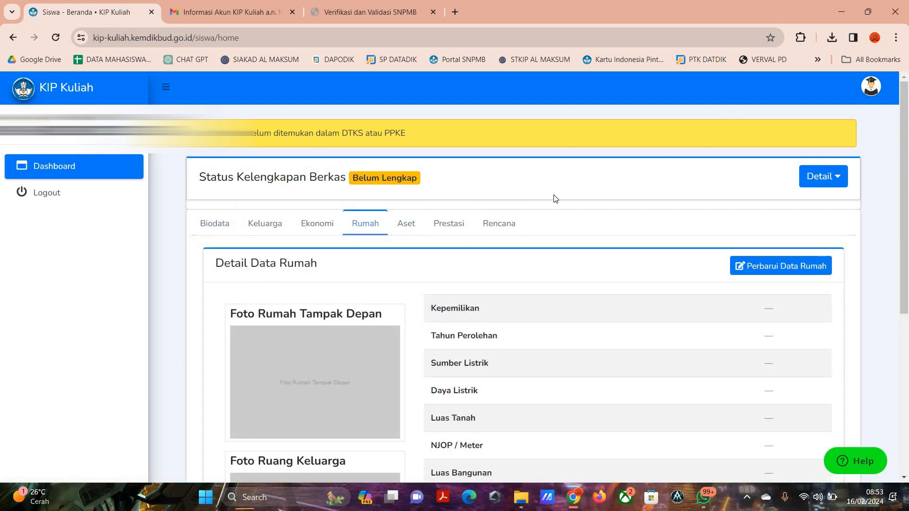
pyautogui.click(773, 268)
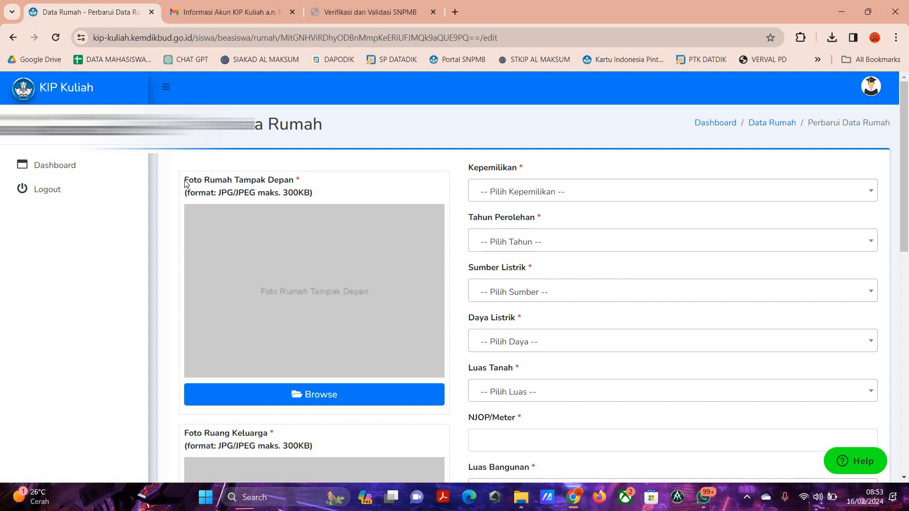
pyautogui.moveTo(336, 178); pyautogui.dragTo(261, 343)
pyautogui.scroll(-2, 176, 349)
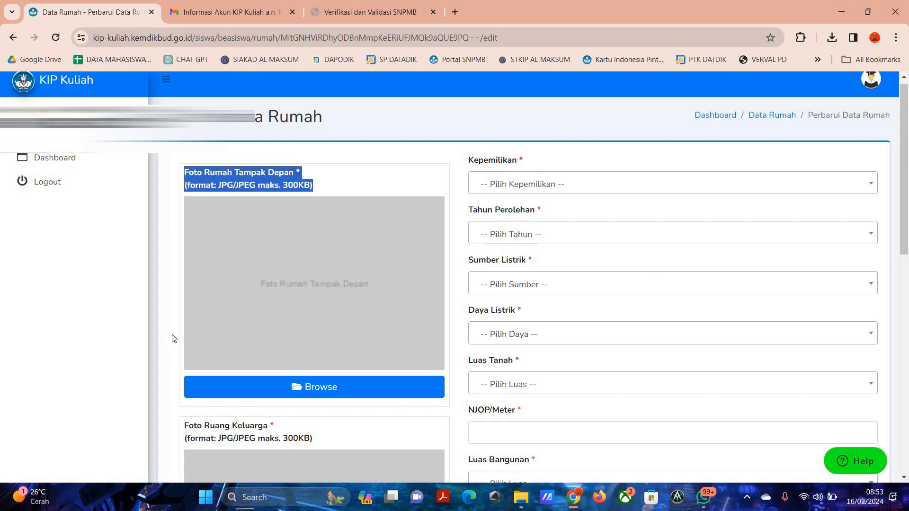
pyautogui.moveTo(184, 315); pyautogui.dragTo(319, 323)
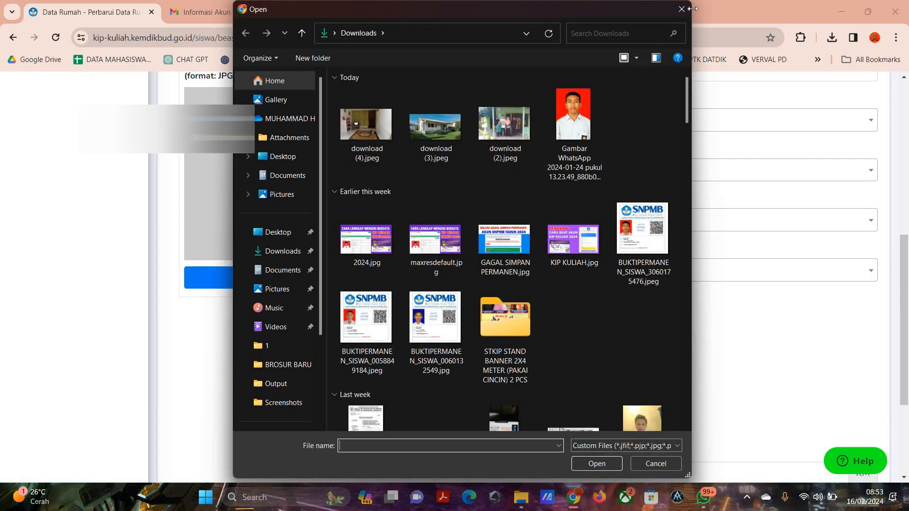
pyautogui.click(682, 9)
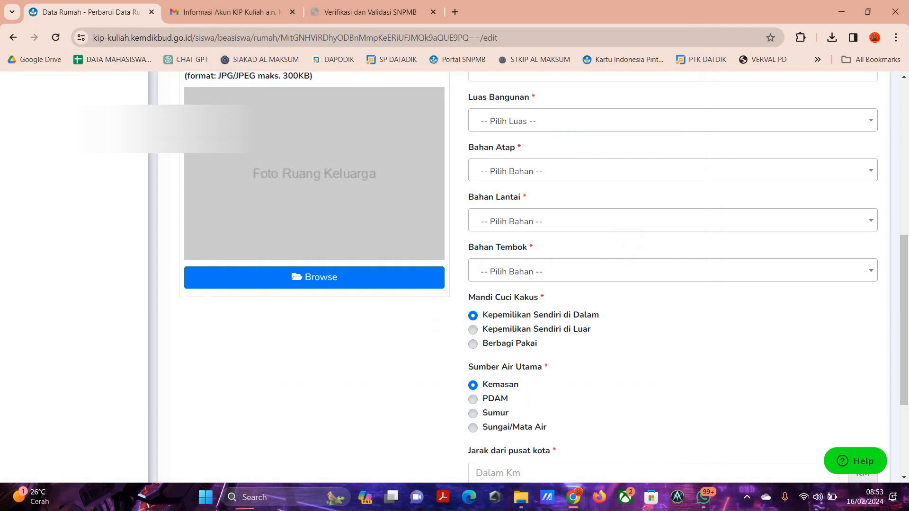
# Upload download (3).jpeg from Downloads as the front view house photo (Foto Rumah Tampak Depan).
pyautogui.scroll(1, 256, 136)
pyautogui.scroll(5, 359, 112)
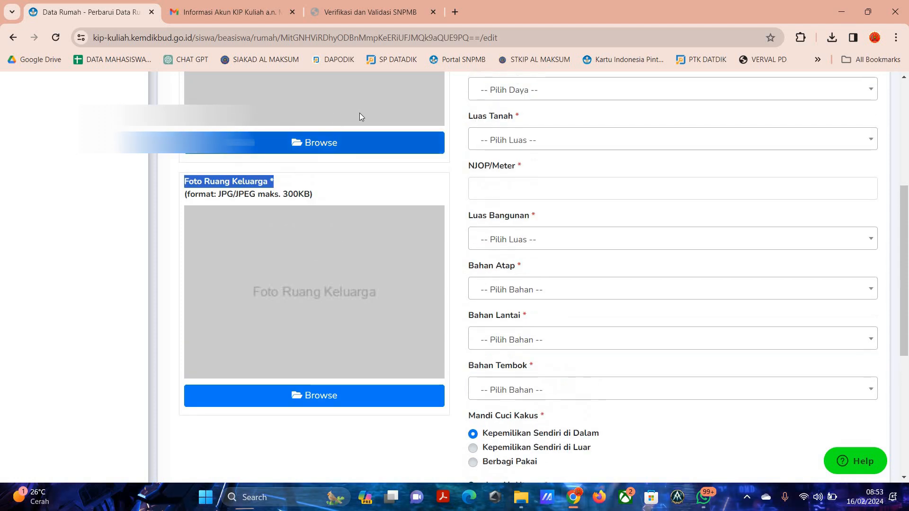
pyautogui.click(234, 337)
pyautogui.click(343, 314)
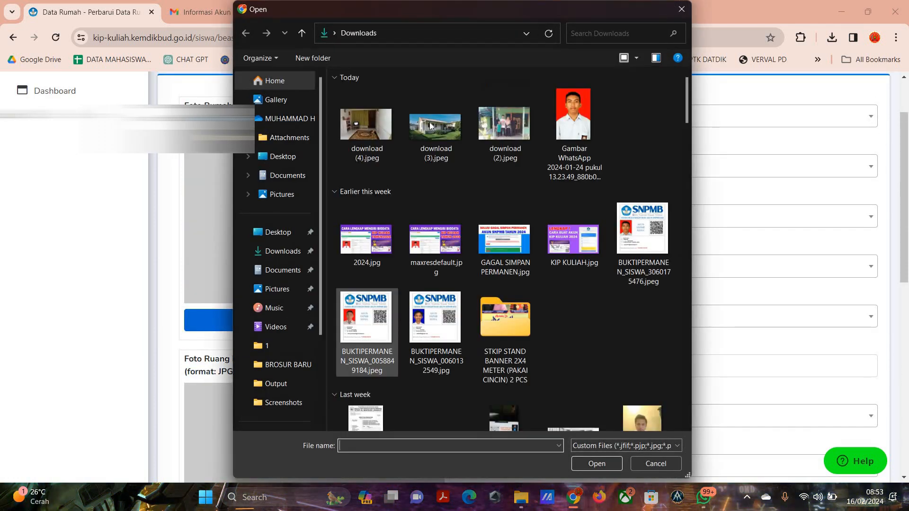
pyautogui.doubleClick(430, 122)
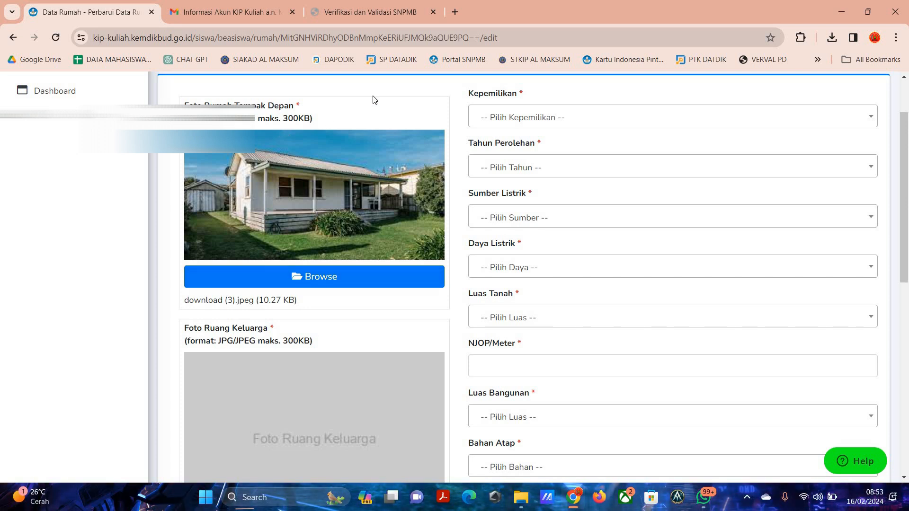
# Upload download (4).jpeg from Downloads as the family room photo (Foto Ruang Keluarga).
pyautogui.scroll(-5, 362, 126)
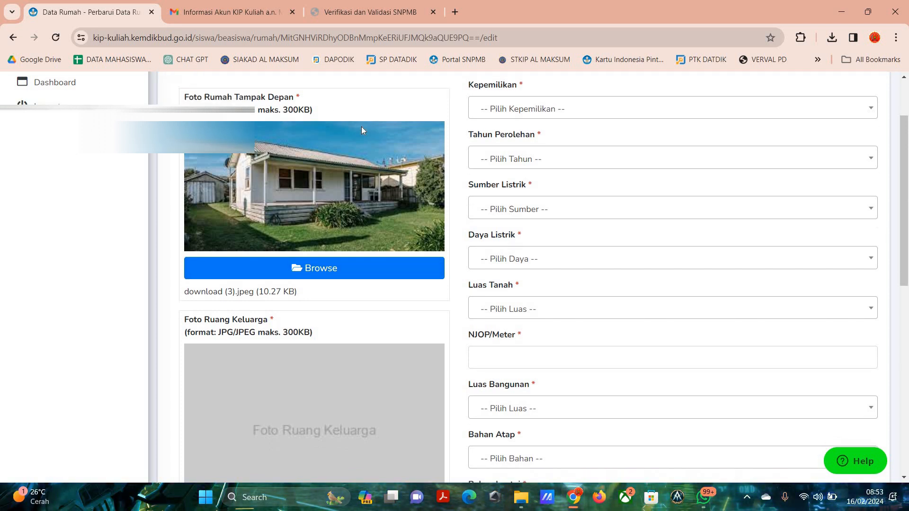
pyautogui.scroll(2, 393, 284)
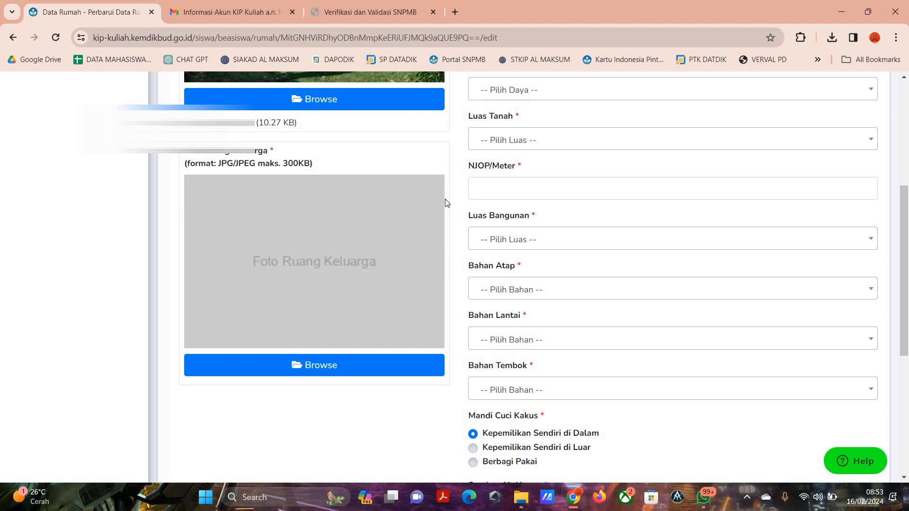
pyautogui.click(306, 367)
pyautogui.doubleClick(368, 119)
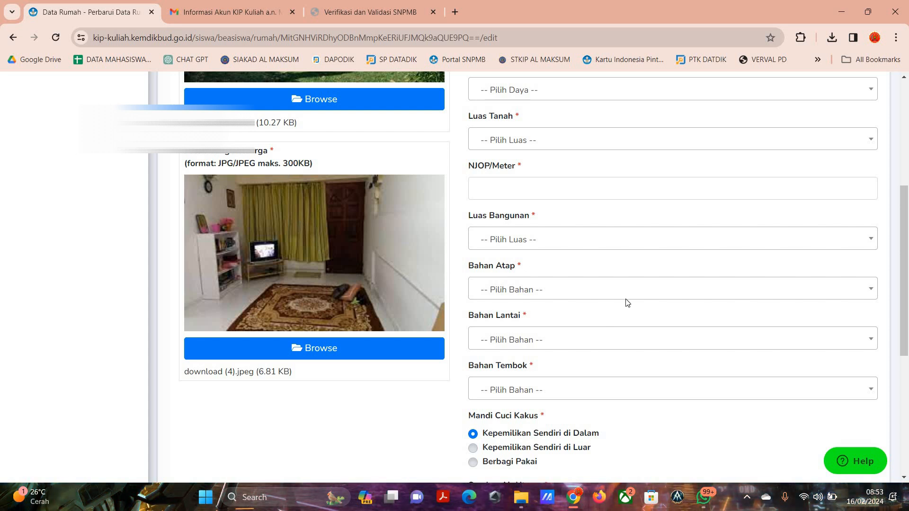
# Set the house ownership (Kepemilikan) to Sendiri.
pyautogui.scroll(5, 591, 246)
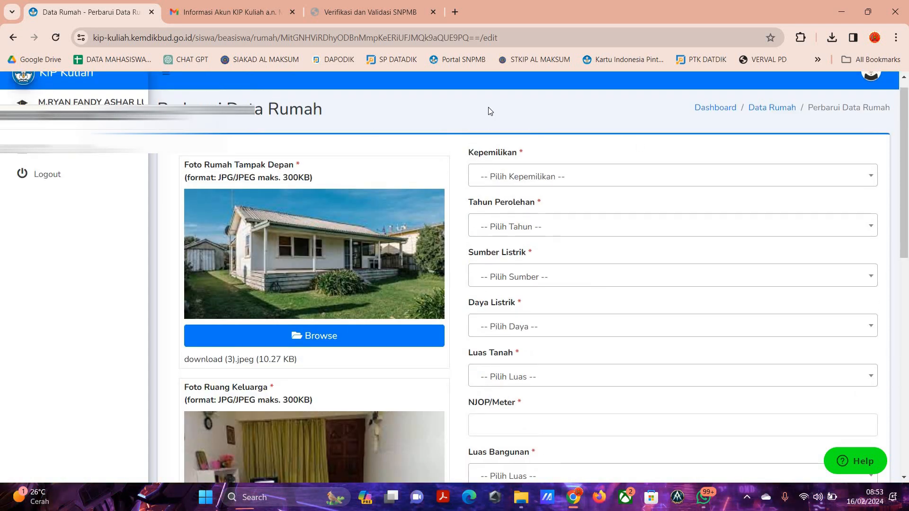
pyautogui.click(562, 176)
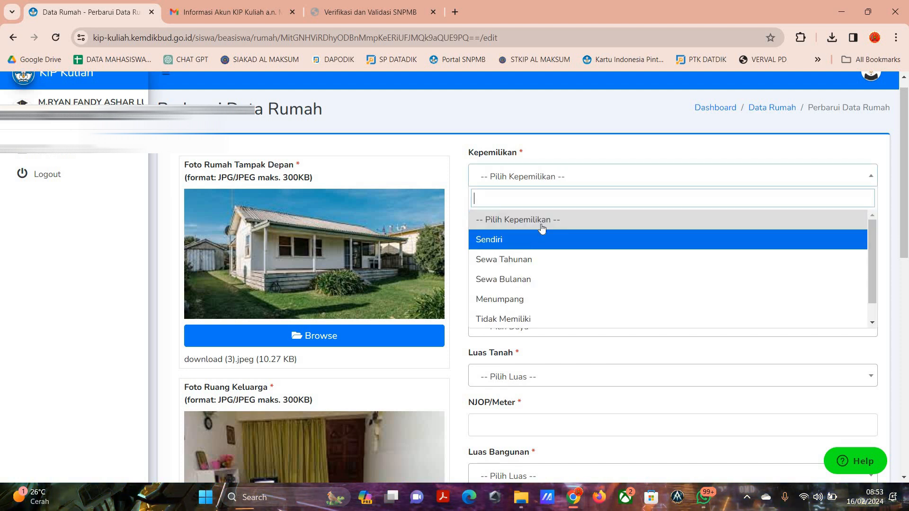
pyautogui.press('Return')
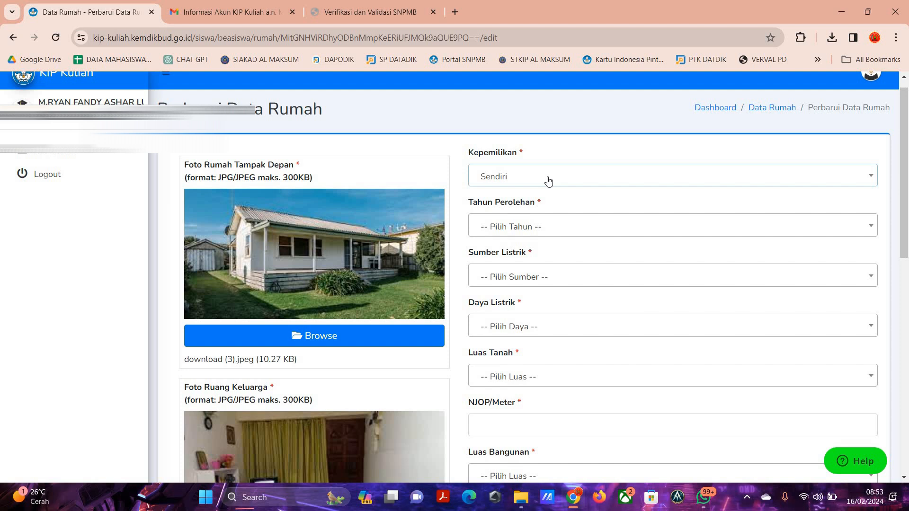
pyautogui.click(549, 181)
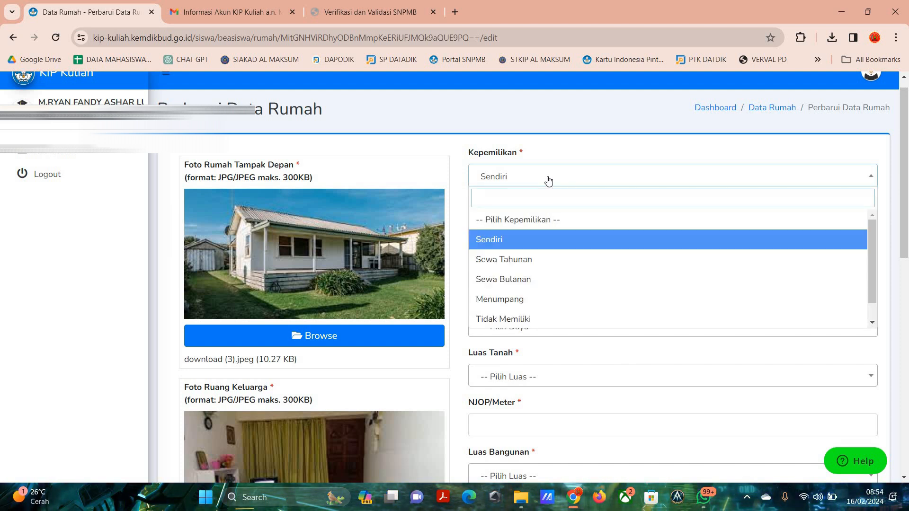
pyautogui.click(529, 241)
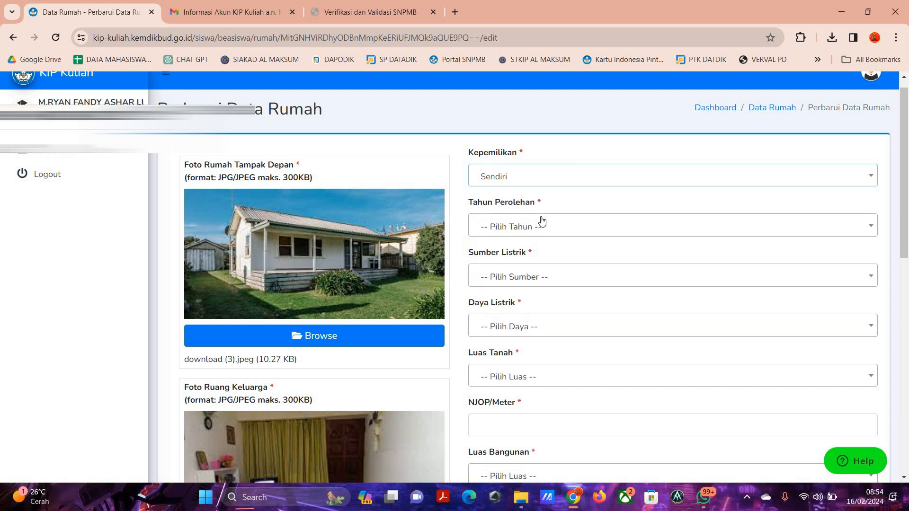
# Set the year the house was acquired (Tahun Perolehan) to 2020.
pyautogui.scroll(-2, 567, 181)
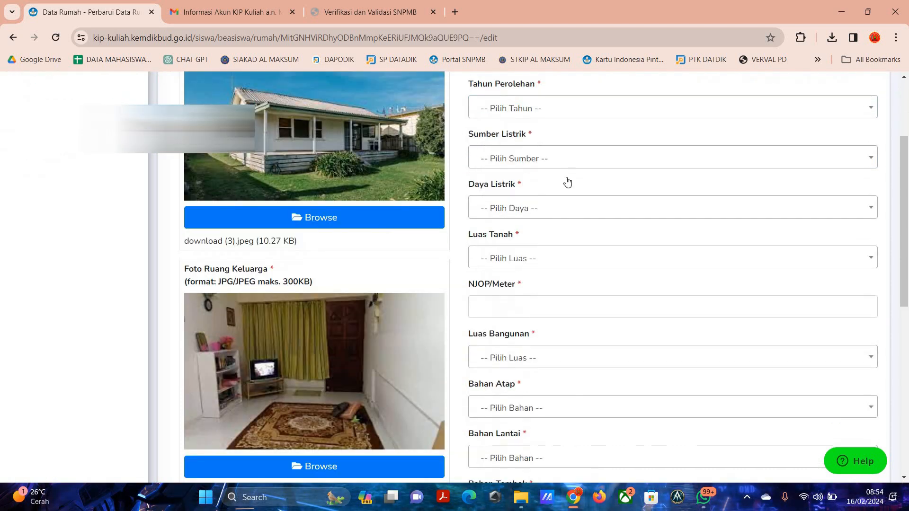
pyautogui.scroll(1, 565, 168)
pyautogui.click(565, 169)
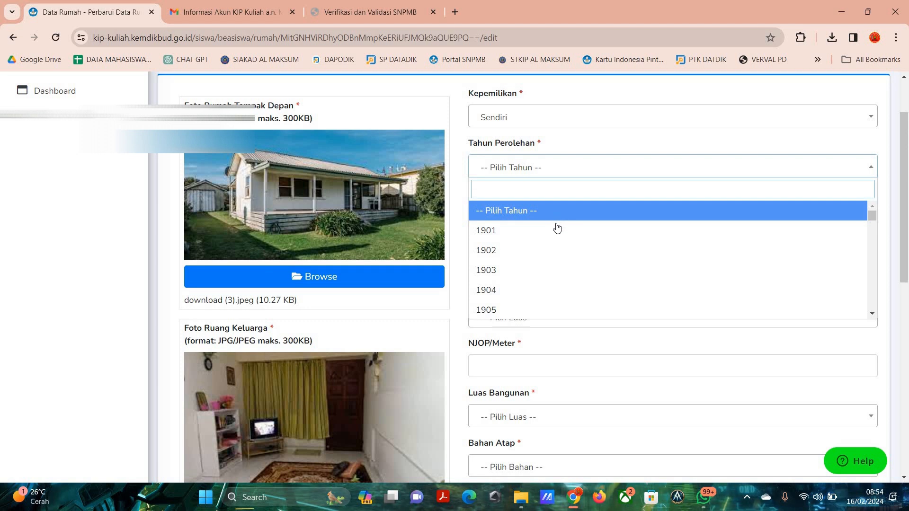
pyautogui.scroll(-10, 556, 228)
pyautogui.scroll(-19, 555, 228)
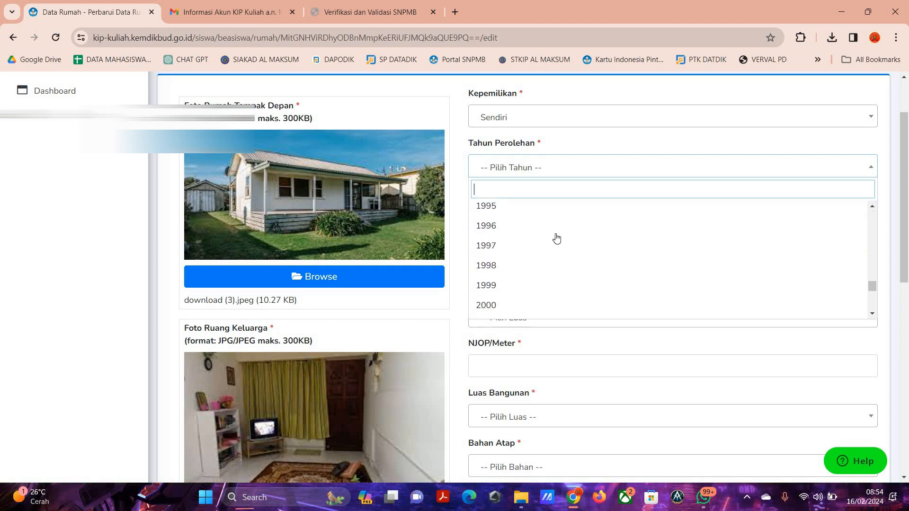
pyautogui.write('2020')
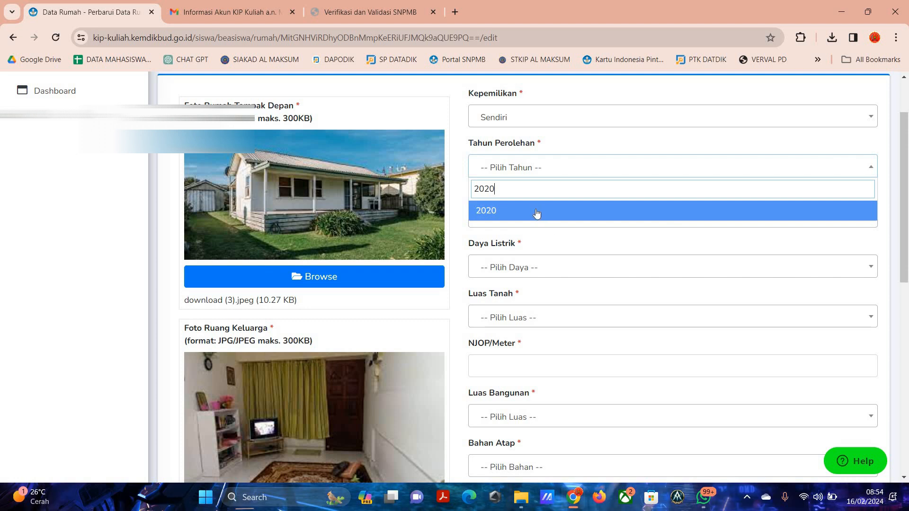
pyautogui.press('Return')
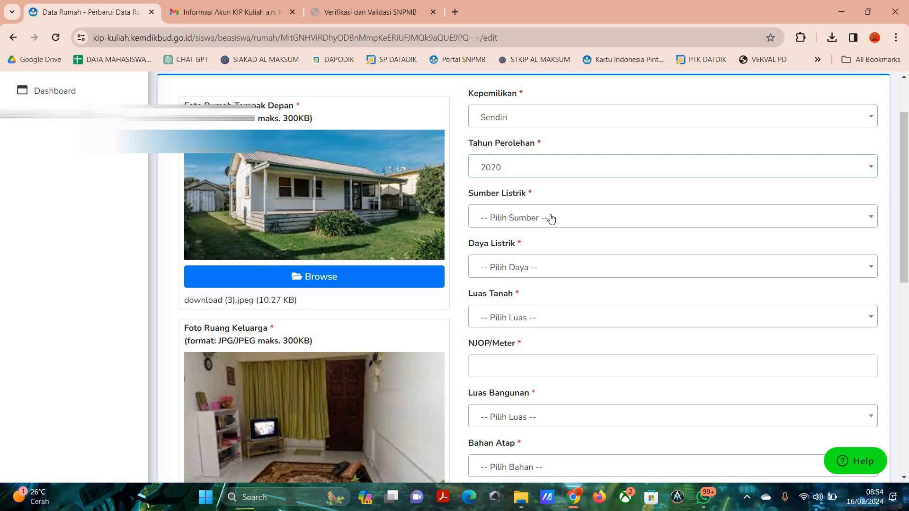
# Set the electricity source (Sumber Listrik) to PLN and the electric power (Daya Listrik) to 900 Watt.
pyautogui.click(549, 221)
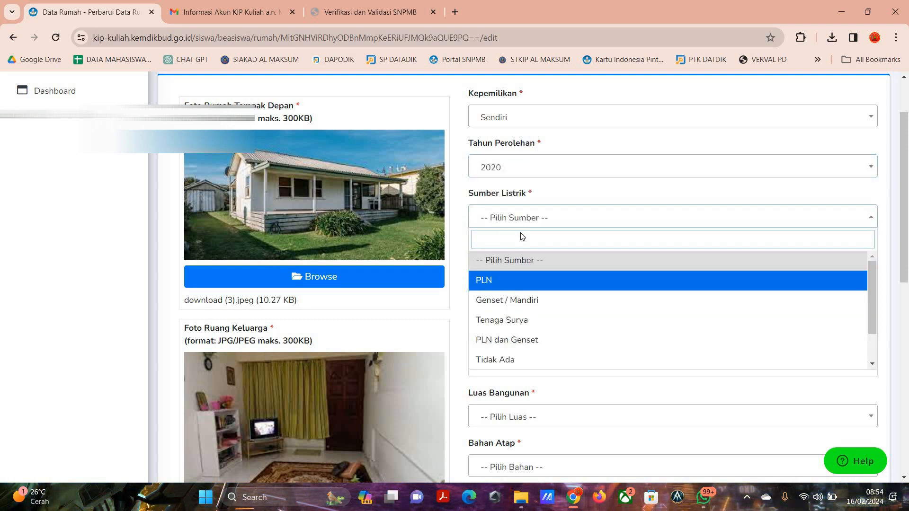
pyautogui.click(513, 280)
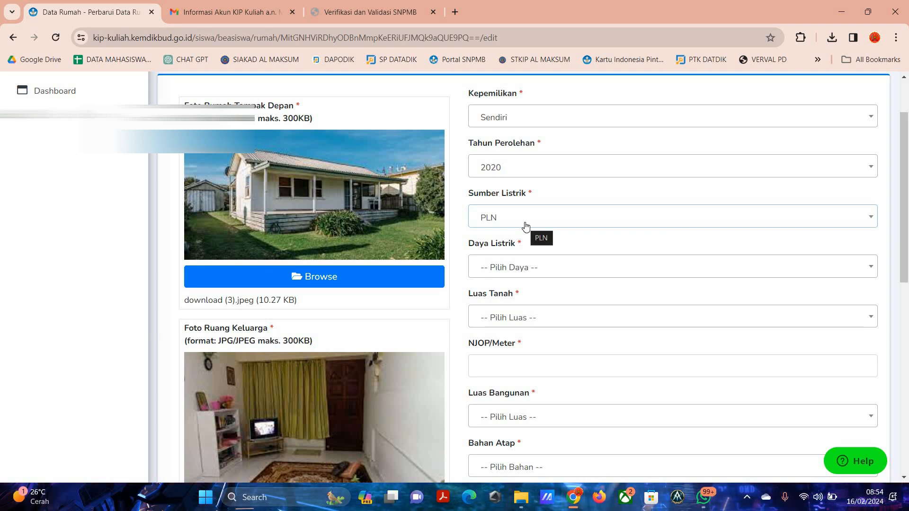
pyautogui.click(526, 226)
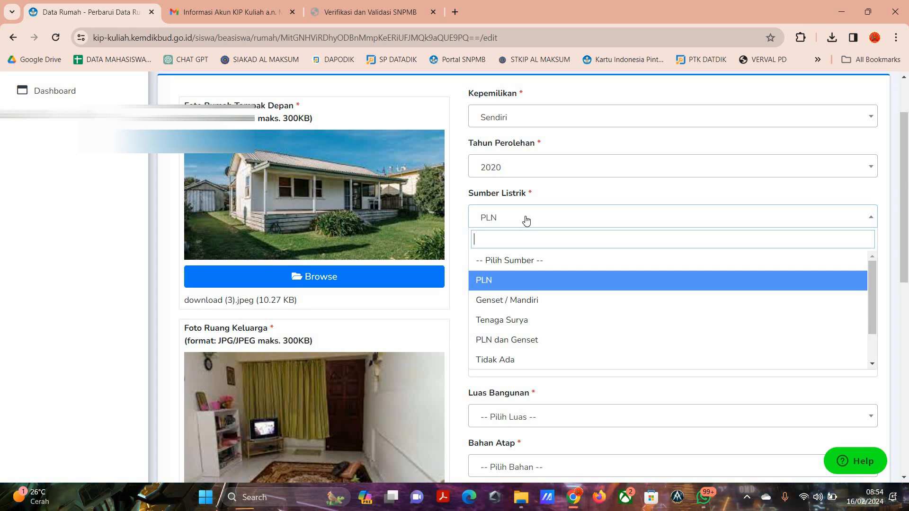
pyautogui.click(541, 223)
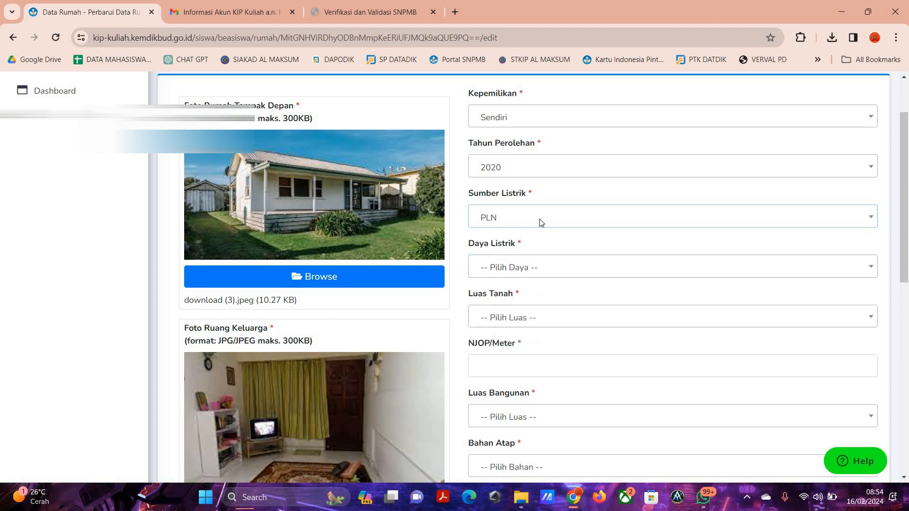
pyautogui.scroll(-1, 525, 209)
pyautogui.click(524, 207)
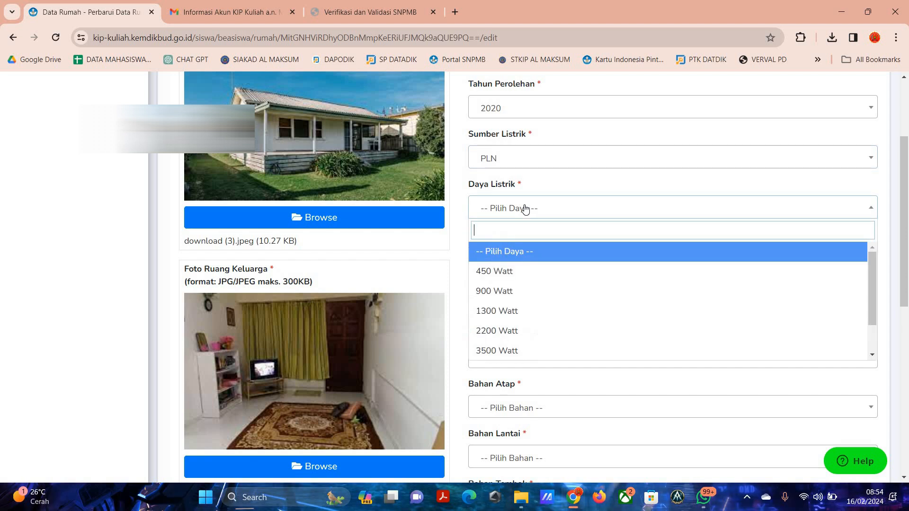
pyautogui.click(525, 289)
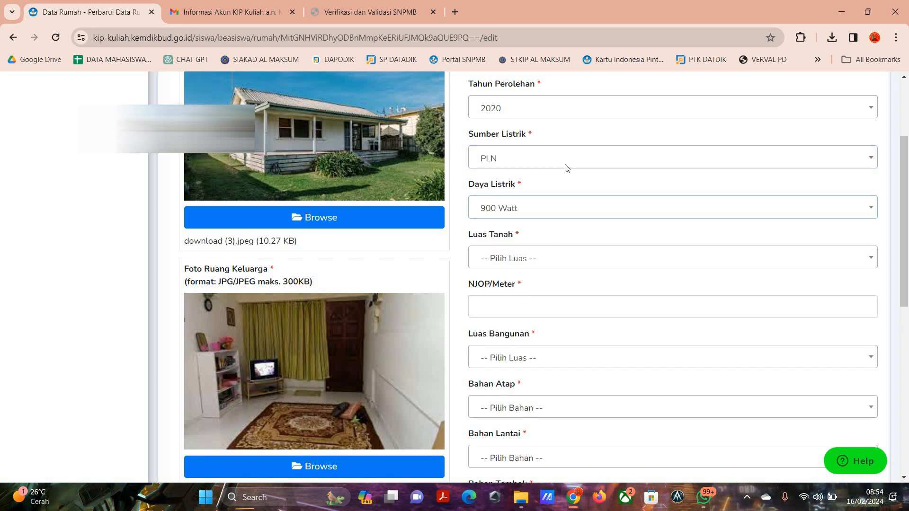
# Set the land area (Luas Tanah) to 25-50 M2 and enter 0 for NJOP/Meter.
pyautogui.scroll(-2, 549, 146)
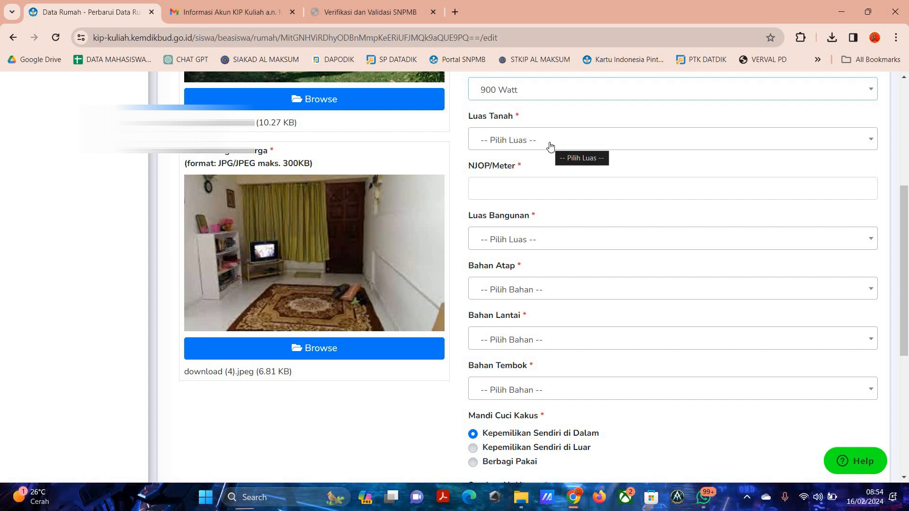
pyautogui.click(550, 146)
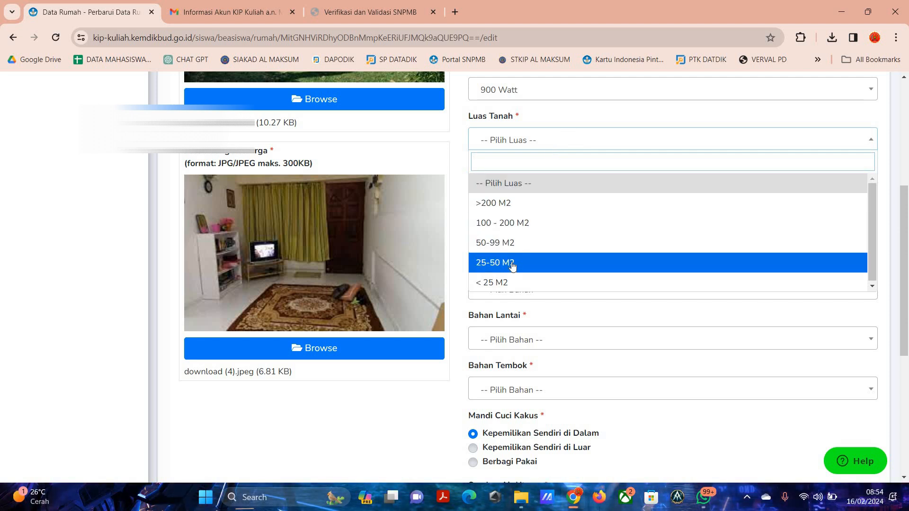
pyautogui.press('Return')
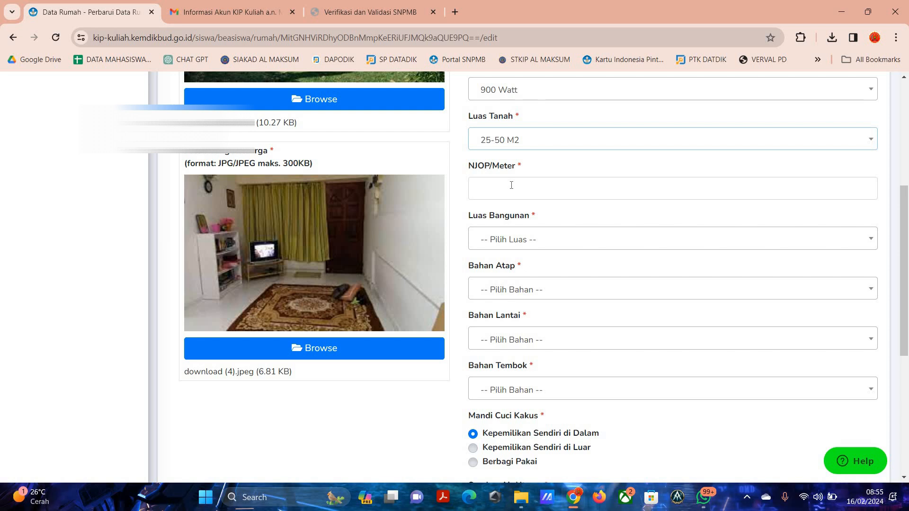
pyautogui.click(511, 185)
pyautogui.write('0')
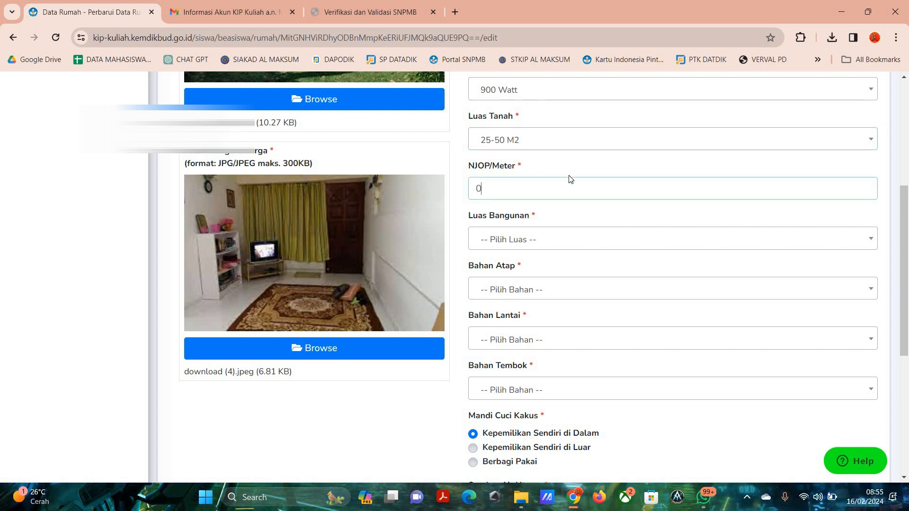
# Set the building area (Luas Bangunan) to 25-50 M2.
pyautogui.scroll(-1, 533, 174)
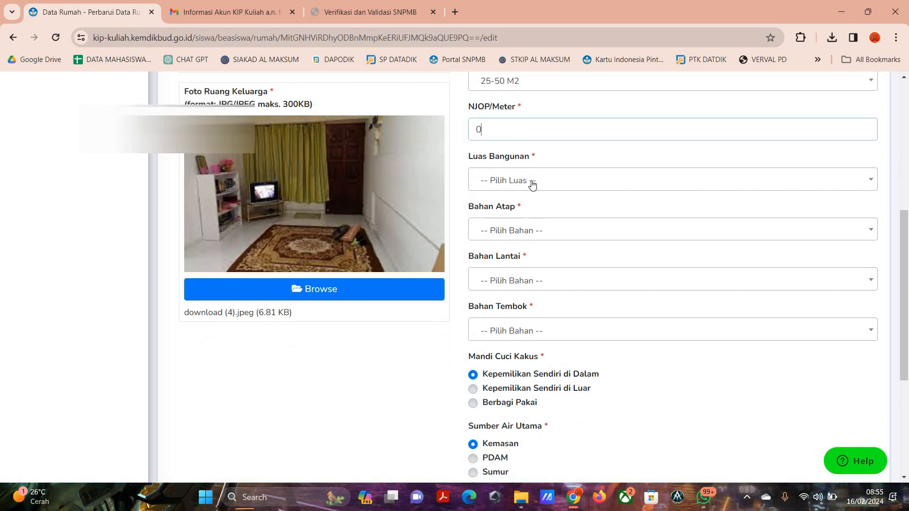
pyautogui.scroll(1, 532, 184)
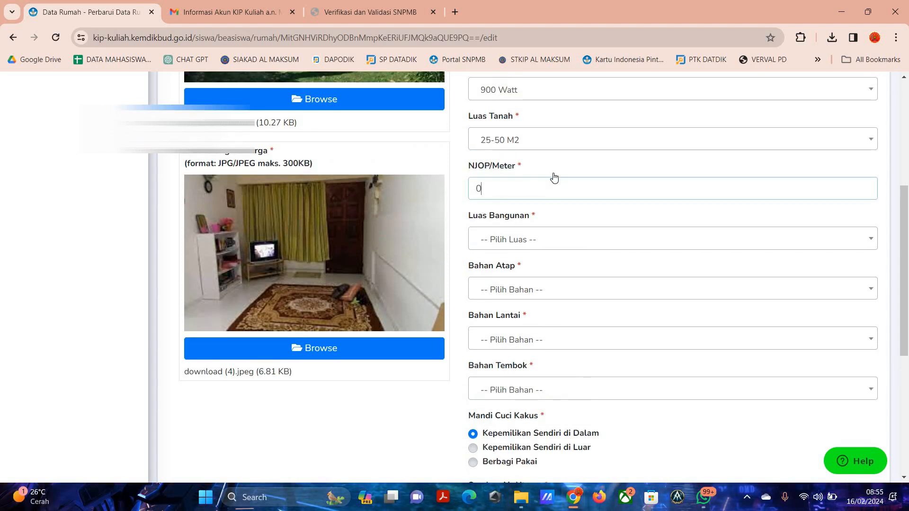
pyautogui.scroll(-1, 561, 171)
pyautogui.scroll(1, 535, 156)
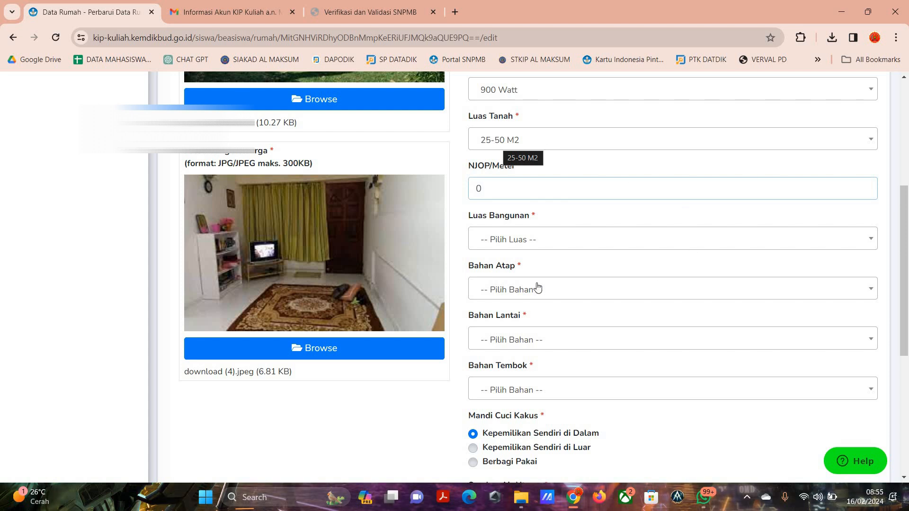
pyautogui.click(505, 244)
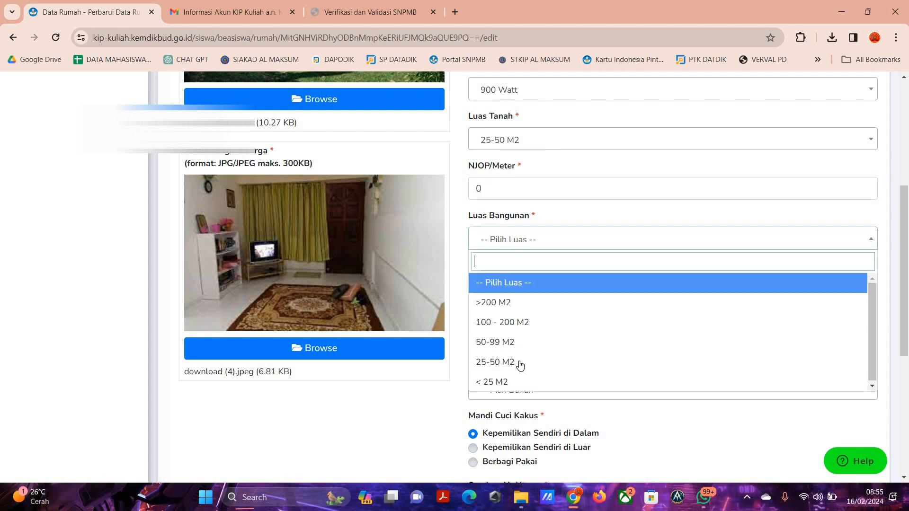
pyautogui.press('Return')
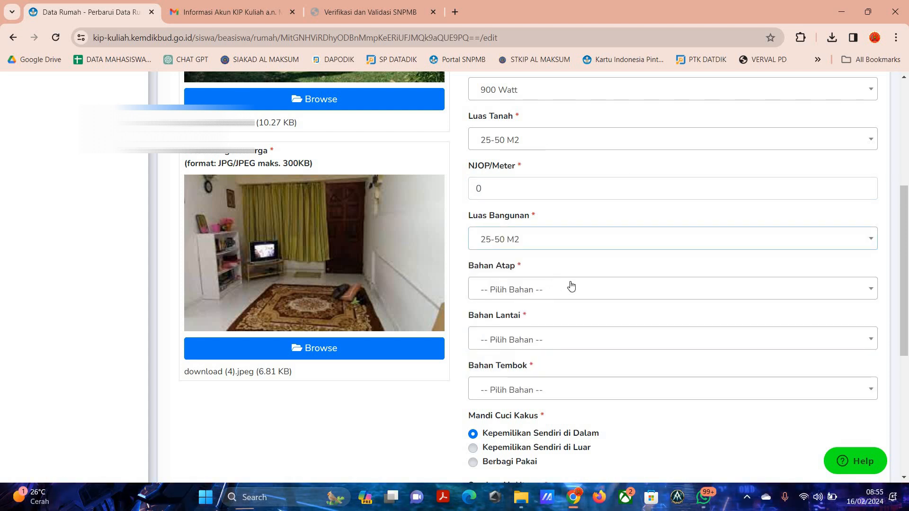
pyautogui.scroll(-2, 457, 280)
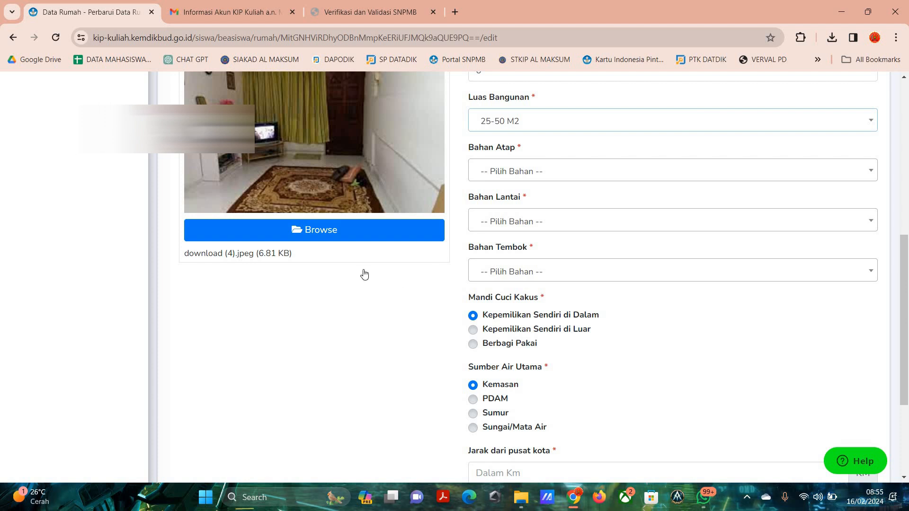
# Set the roof material (Bahan Atap) to Asbes/Seng.
pyautogui.scroll(5, 364, 274)
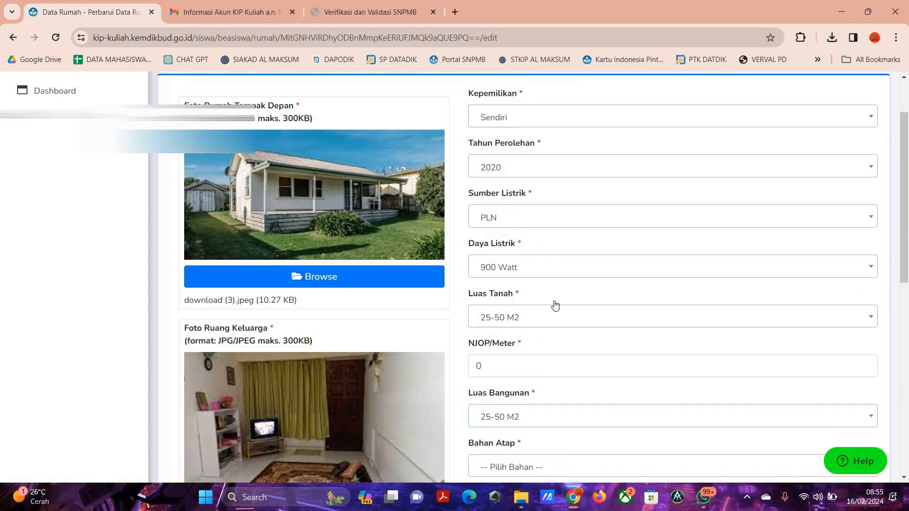
pyautogui.scroll(-2, 555, 306)
pyautogui.click(506, 320)
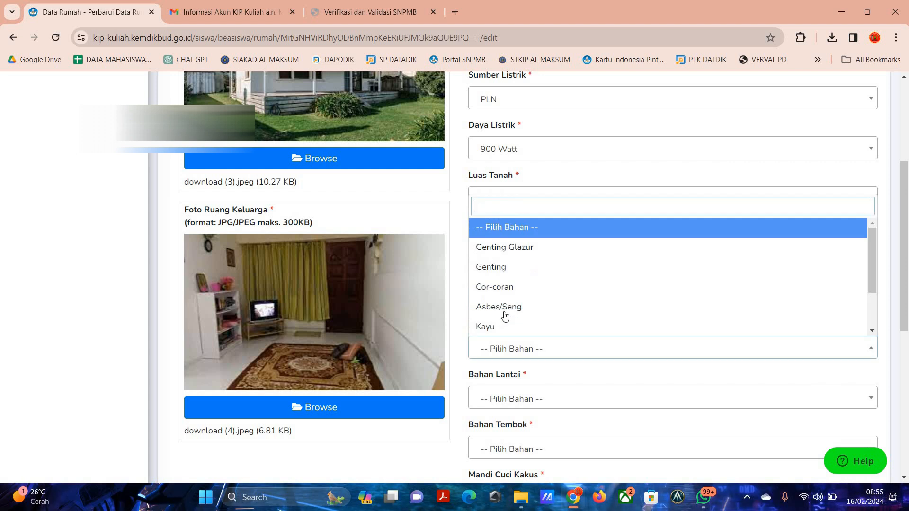
pyautogui.click(507, 308)
pyautogui.scroll(-1, 529, 229)
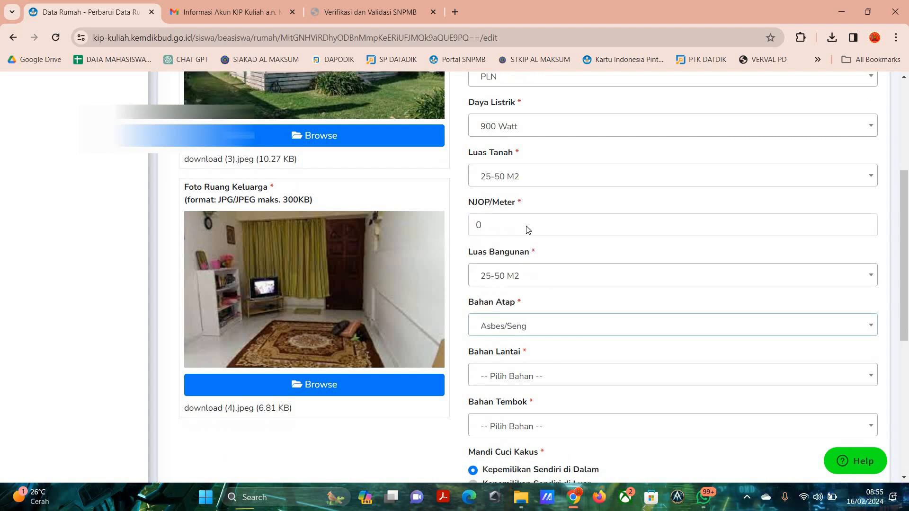
# Set the floor material (Bahan Lantai) to Keramik.
pyautogui.scroll(-4, 528, 229)
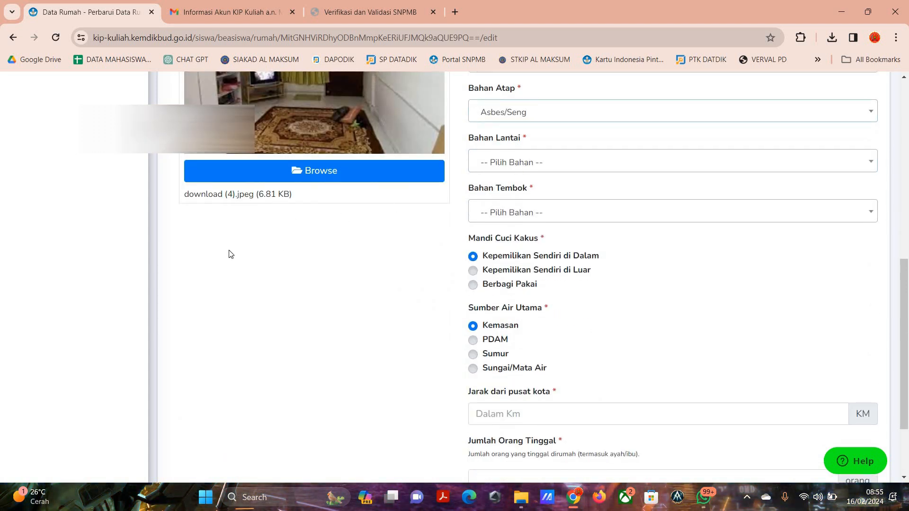
pyautogui.scroll(2, 574, 300)
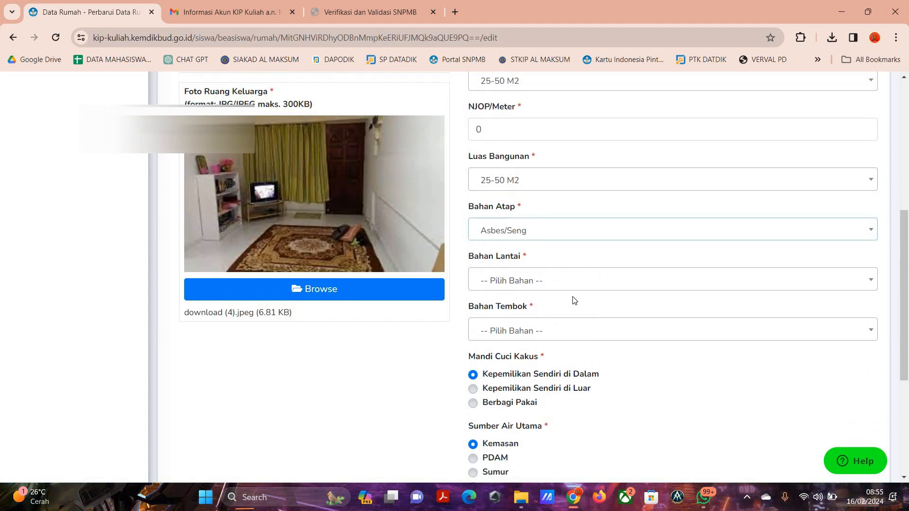
pyautogui.click(527, 284)
pyautogui.press('Down')
pyautogui.press('Down')
pyautogui.press('Down')
pyautogui.press('Down')
pyautogui.press('Down')
pyautogui.press('Return')
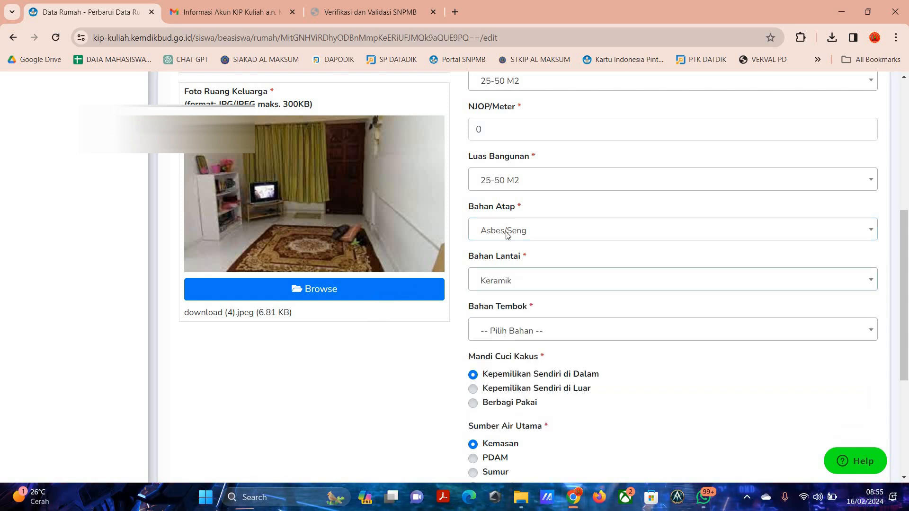
# Set the wall material (Bahan Tembok) to Semen/Beton.
pyautogui.scroll(-4, 392, 112)
pyautogui.scroll(5, 392, 112)
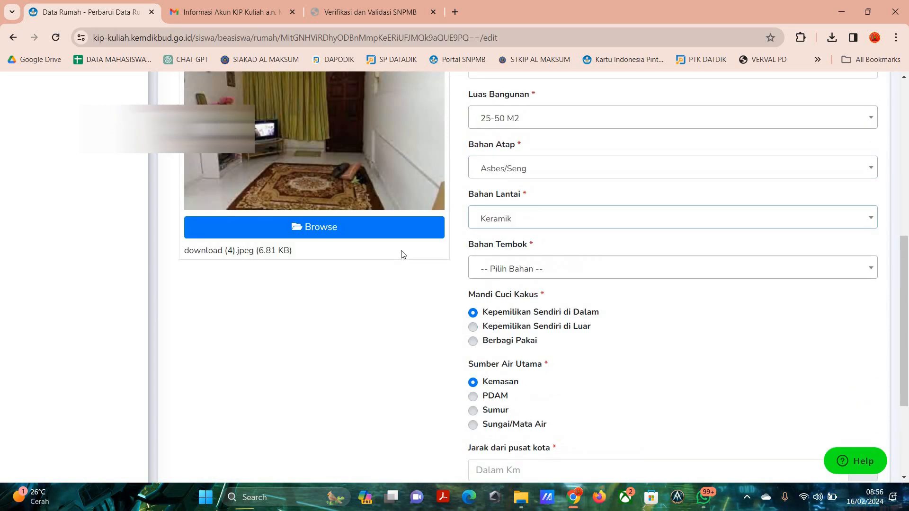
pyautogui.scroll(5, 265, 273)
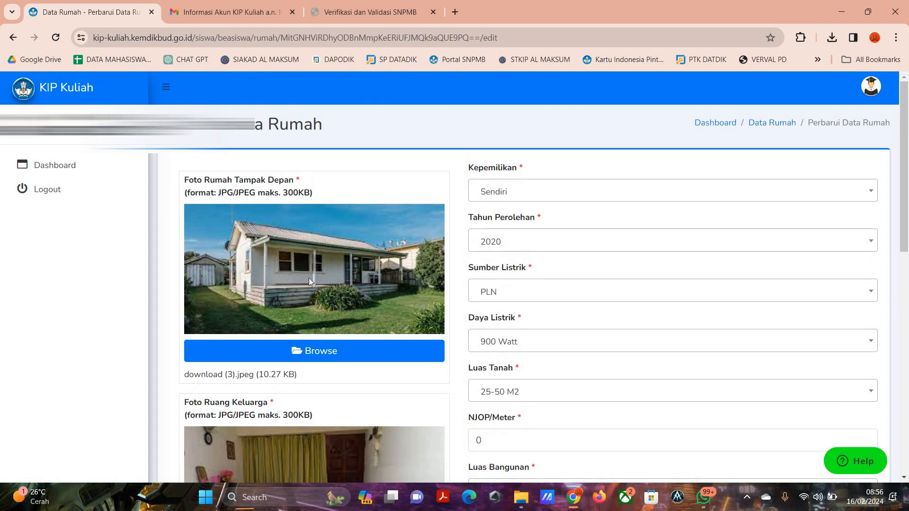
pyautogui.scroll(-6, 377, 269)
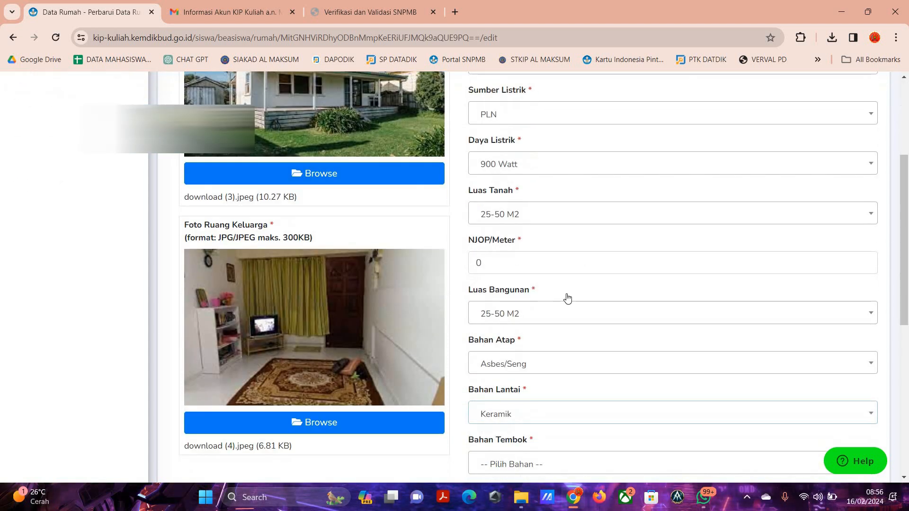
pyautogui.click(517, 348)
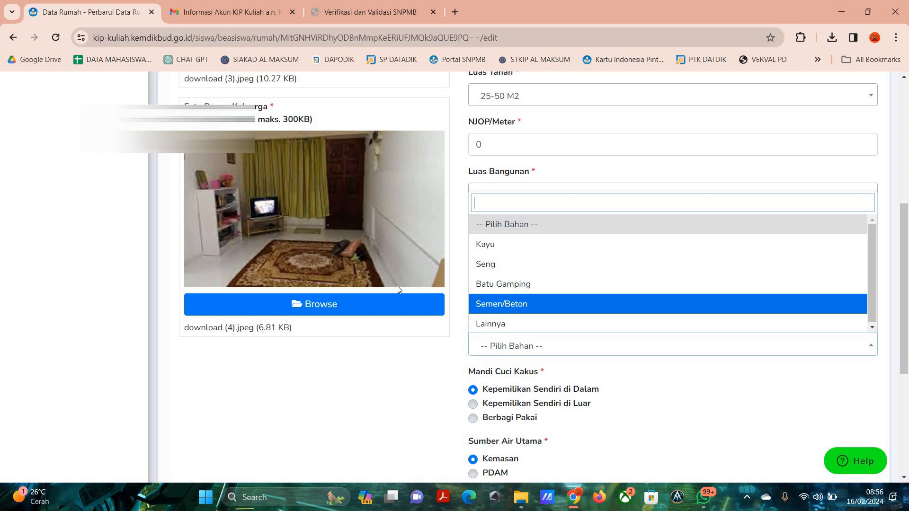
pyautogui.press('Return')
pyautogui.scroll(-5, 660, 272)
pyautogui.scroll(3, 662, 274)
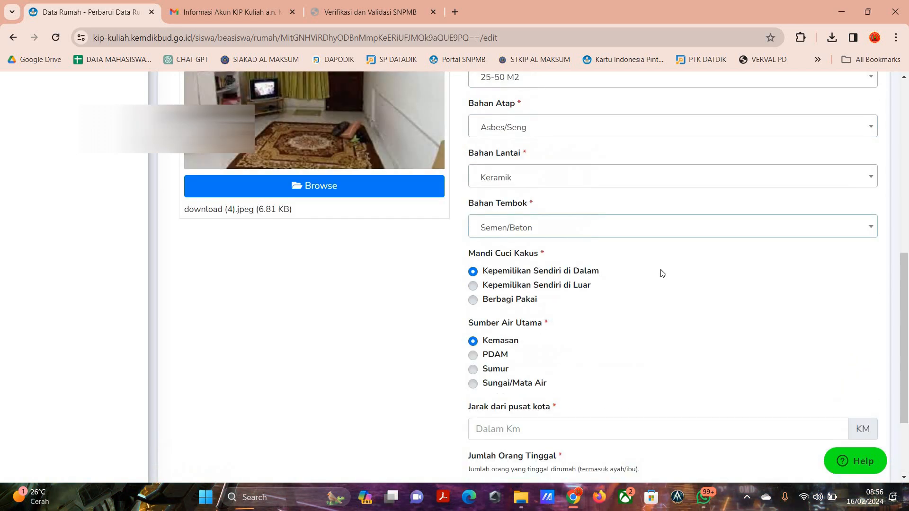
# Choose Sumur as the main water source (Sumber Air Utama).
pyautogui.scroll(-3, 662, 274)
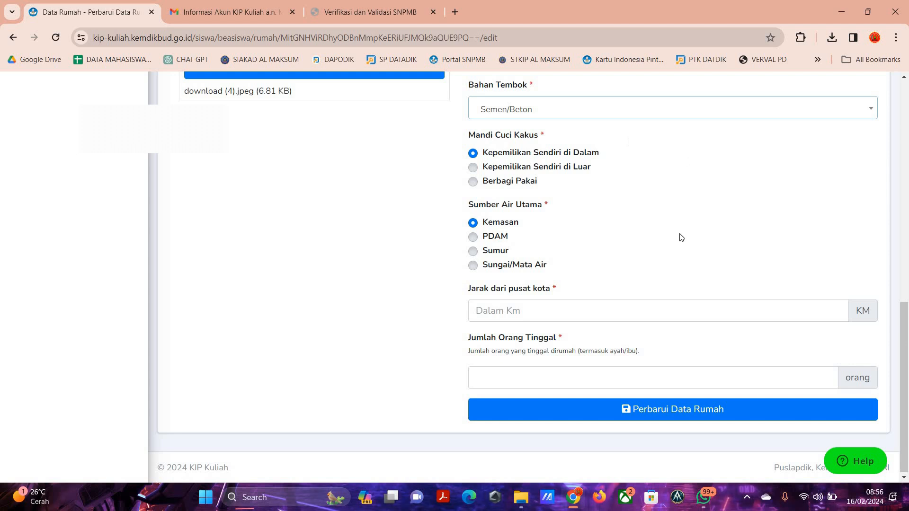
pyautogui.click(516, 267)
pyautogui.press('Up')
pyautogui.press('Up')
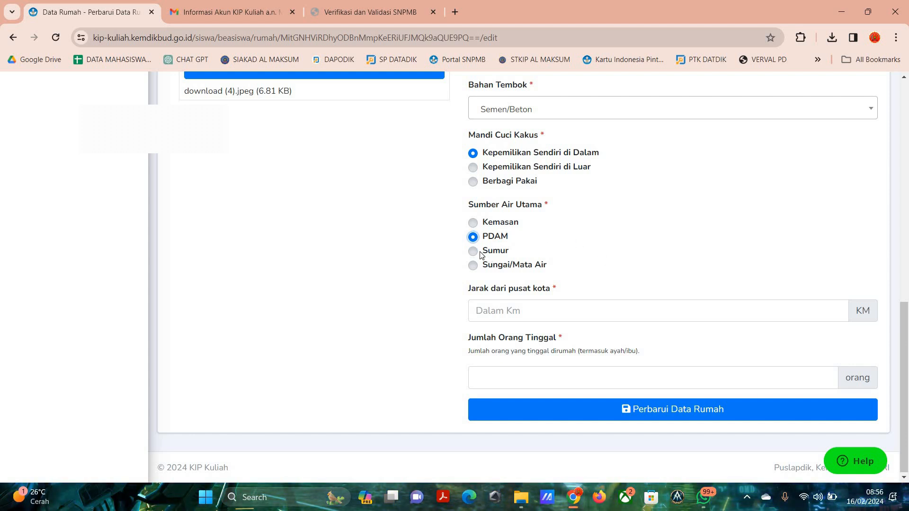
pyautogui.press('Down')
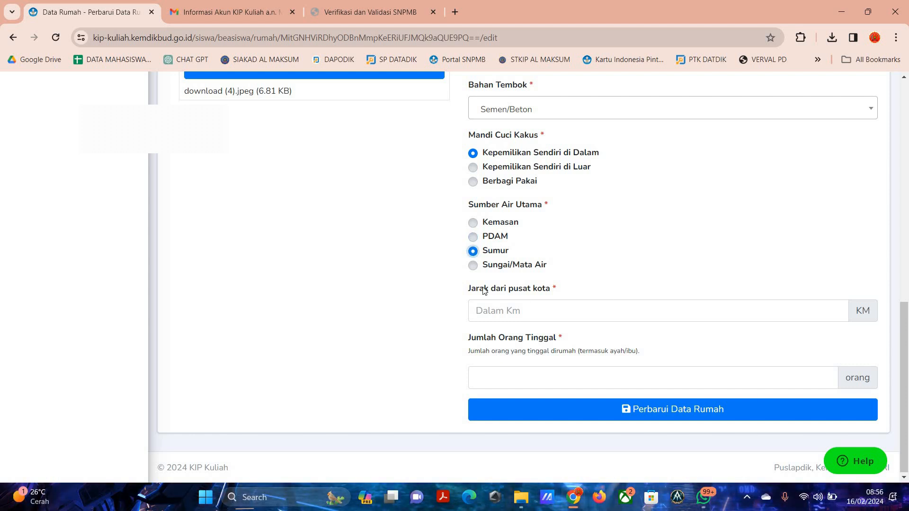
# Enter 5 km as the distance from the city centre and 6 as the number of people living in the house.
pyautogui.moveTo(484, 289); pyautogui.dragTo(542, 289)
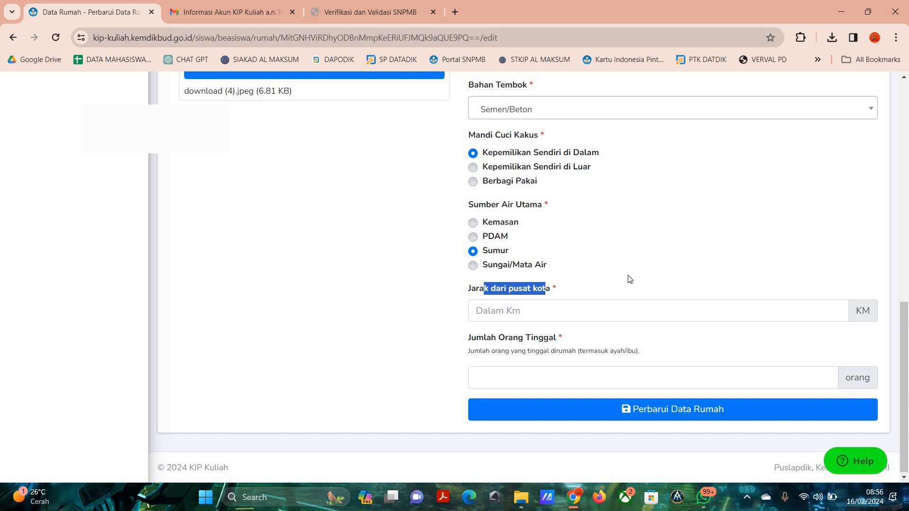
pyautogui.click(628, 276)
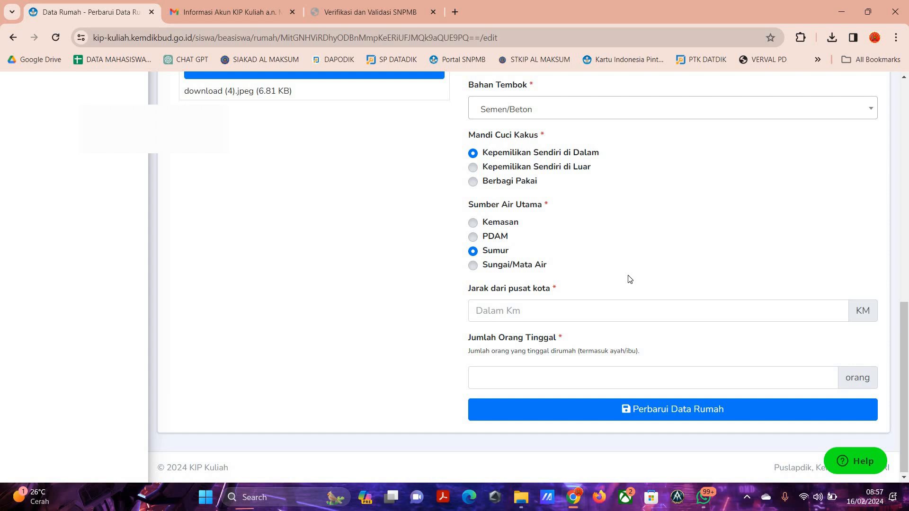
pyautogui.click(499, 309)
pyautogui.write('5')
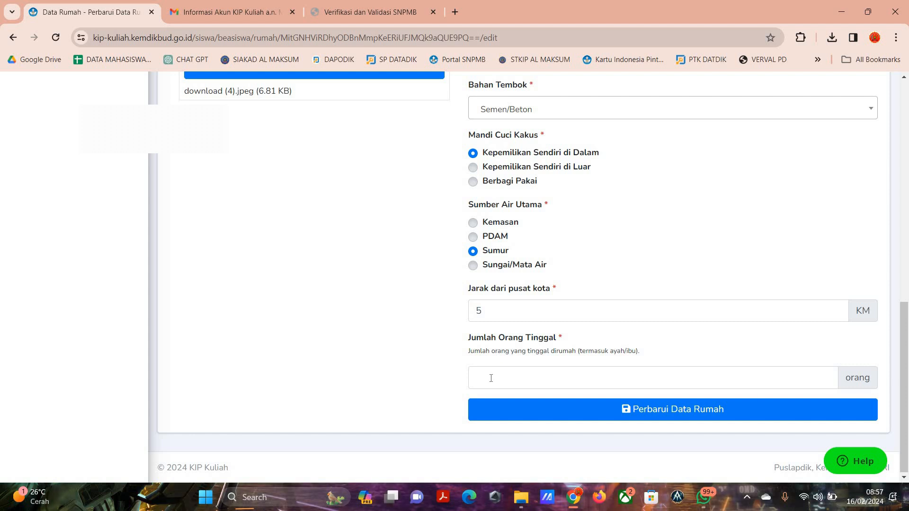
pyautogui.scroll(-1, 482, 369)
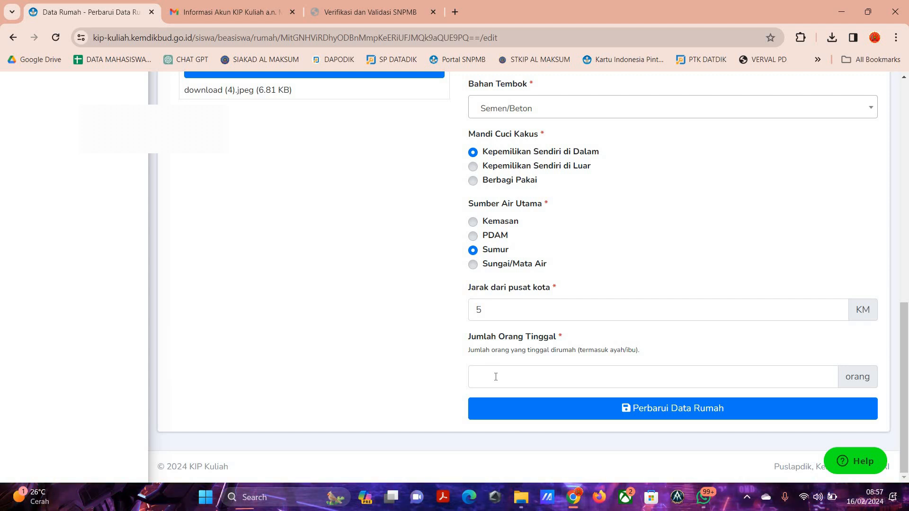
pyautogui.click(497, 377)
pyautogui.write('6')
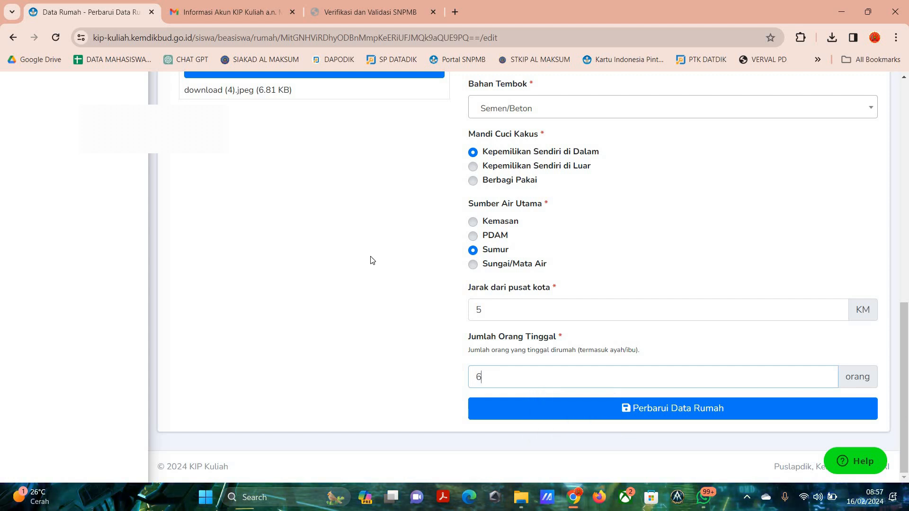
# Review the house form, save the updated house data and dismiss the confirmation.
pyautogui.scroll(10, 371, 260)
pyautogui.scroll(-6, 391, 234)
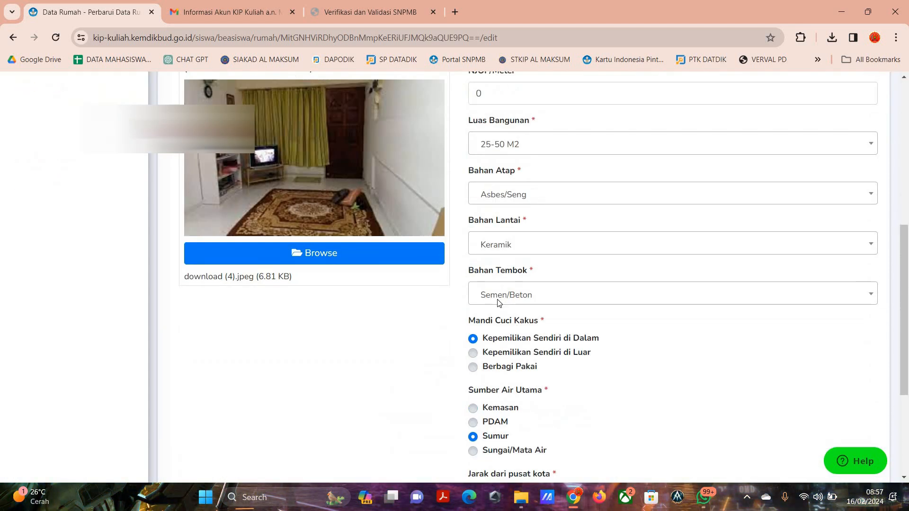
pyautogui.scroll(-4, 498, 303)
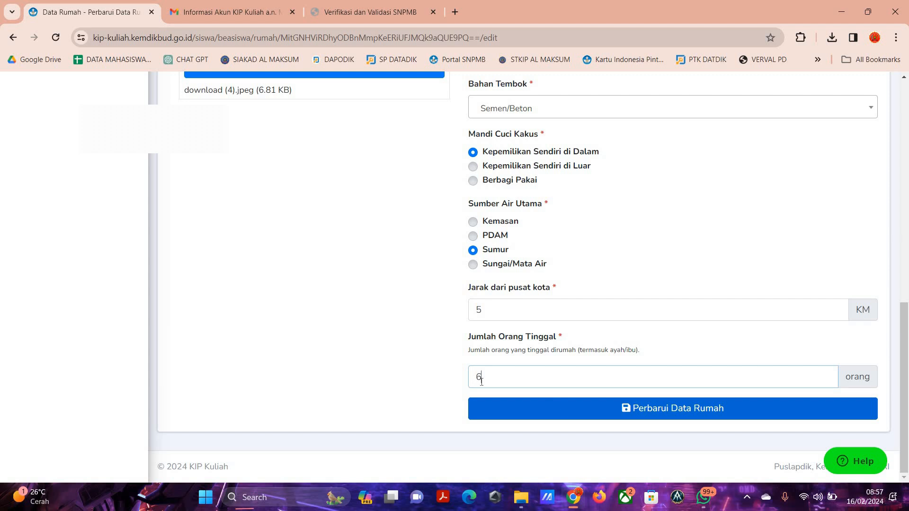
pyautogui.press('Return')
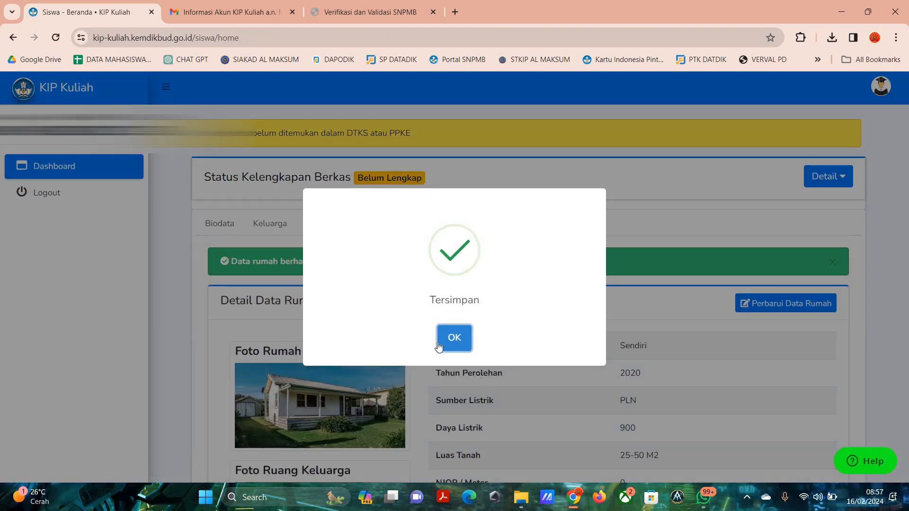
pyautogui.press('Return')
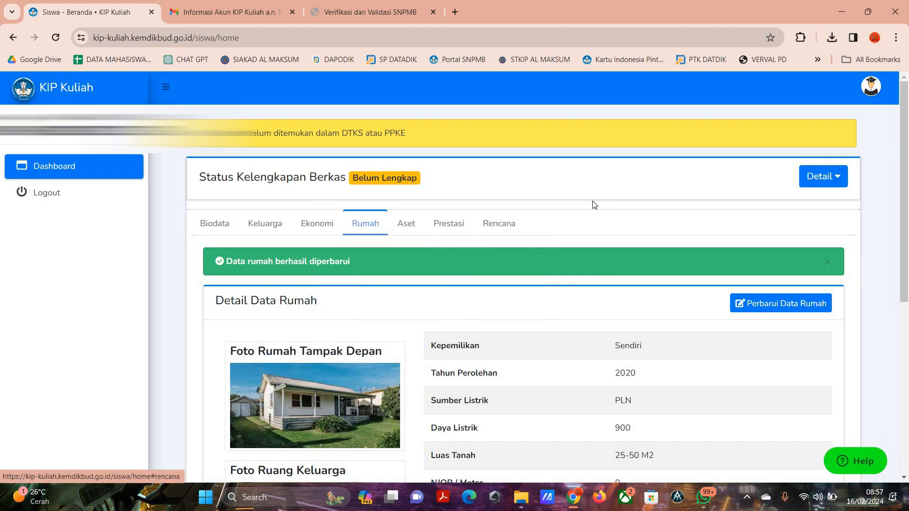
# Start a new asset entry with SEPEDA MOTOR as the asset name and SUZUKI as the brand (Merk).
pyautogui.click(416, 233)
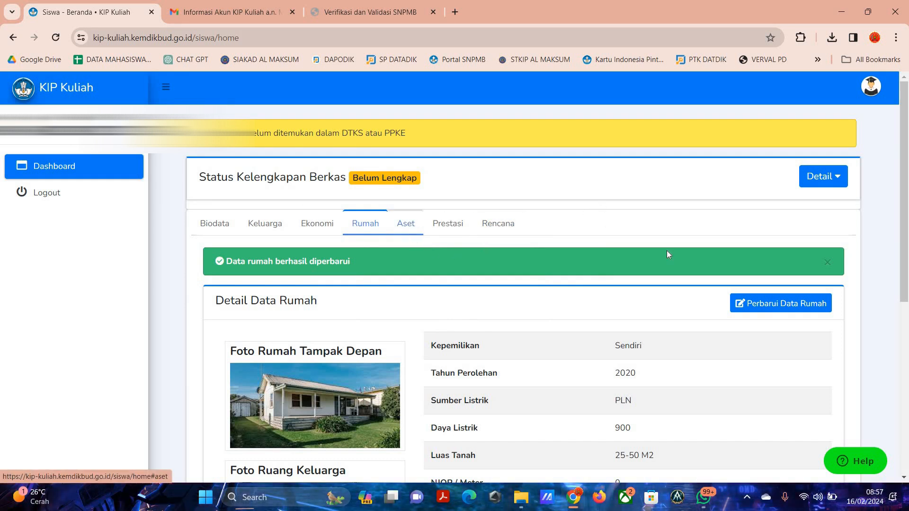
pyautogui.click(788, 307)
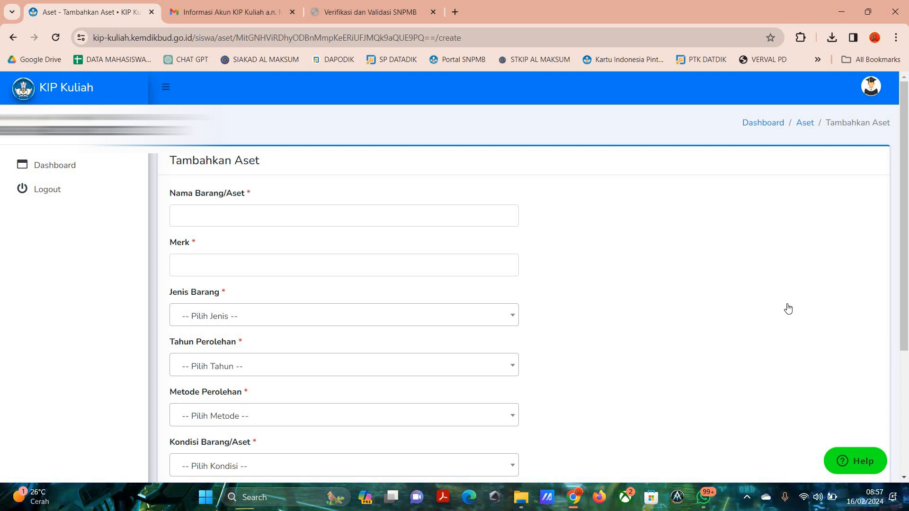
pyautogui.click(318, 215)
pyautogui.click(279, 252)
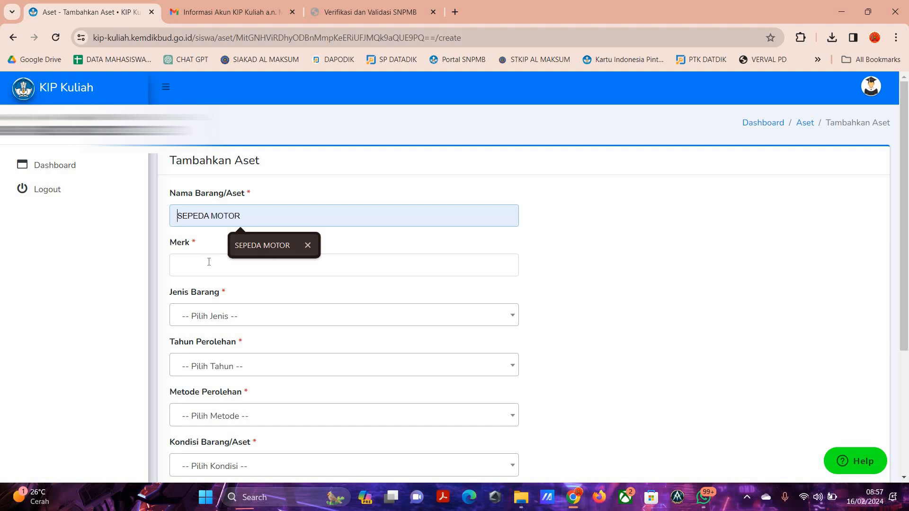
pyautogui.click(208, 262)
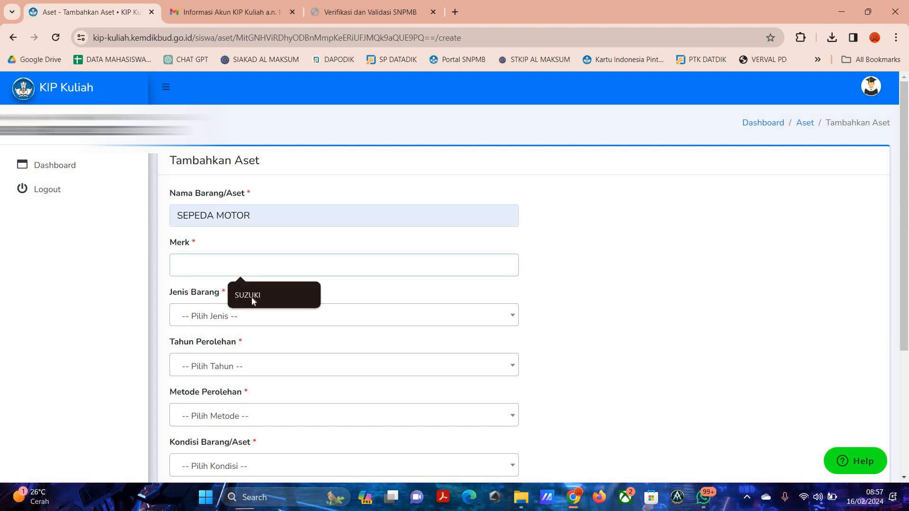
pyautogui.click(252, 297)
# Set the asset type (Jenis Barang) to Transportasi and its acquisition year (Tahun Perolehan) to 2020.
pyautogui.scroll(-3, 211, 142)
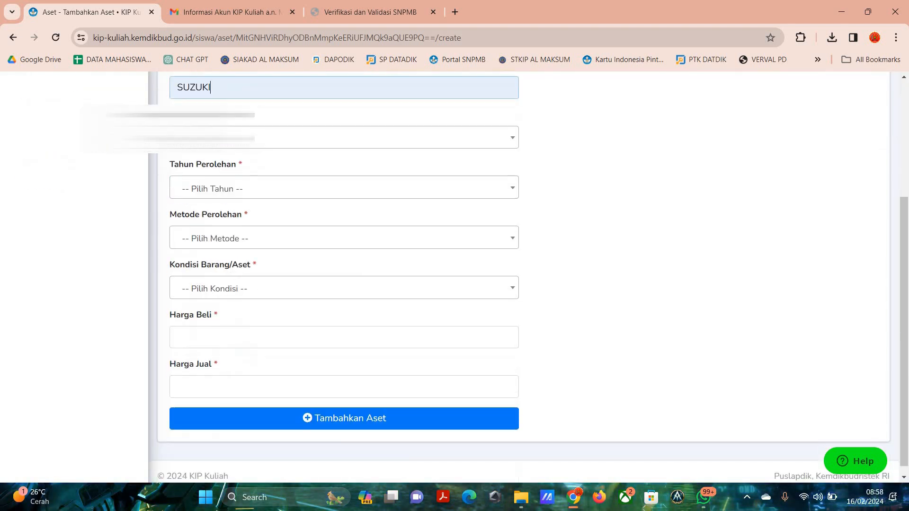
pyautogui.click(212, 137)
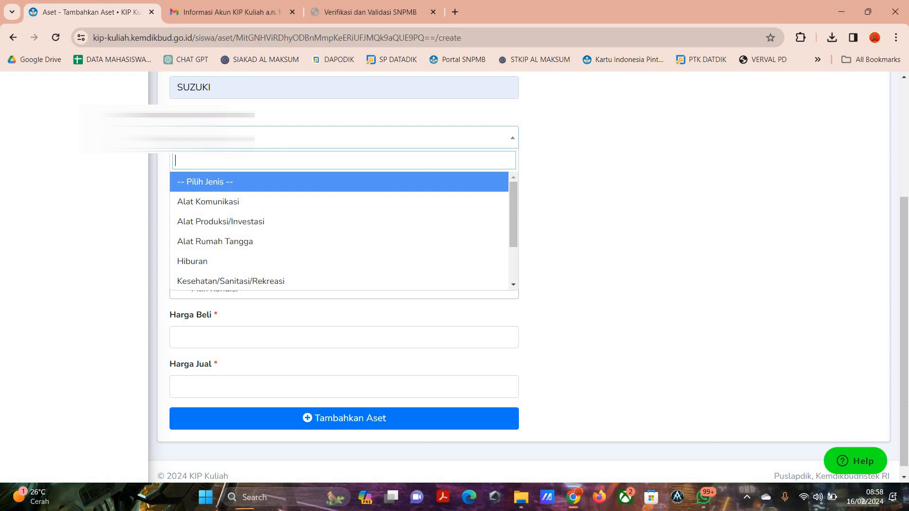
pyautogui.write('tr')
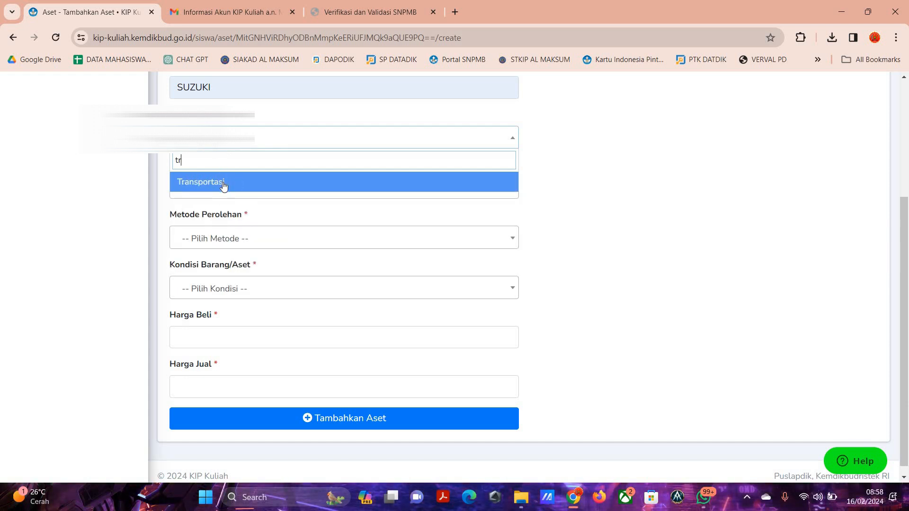
pyautogui.click(224, 186)
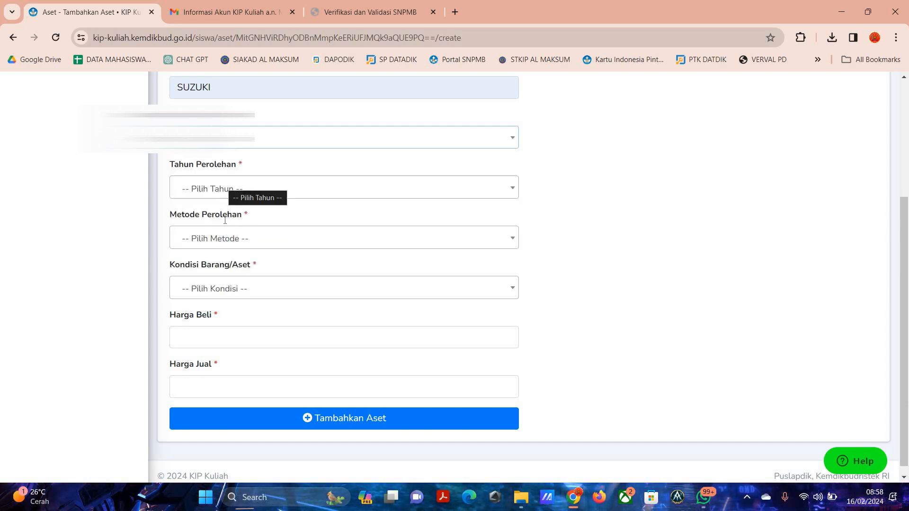
pyautogui.click(224, 187)
pyautogui.click(228, 330)
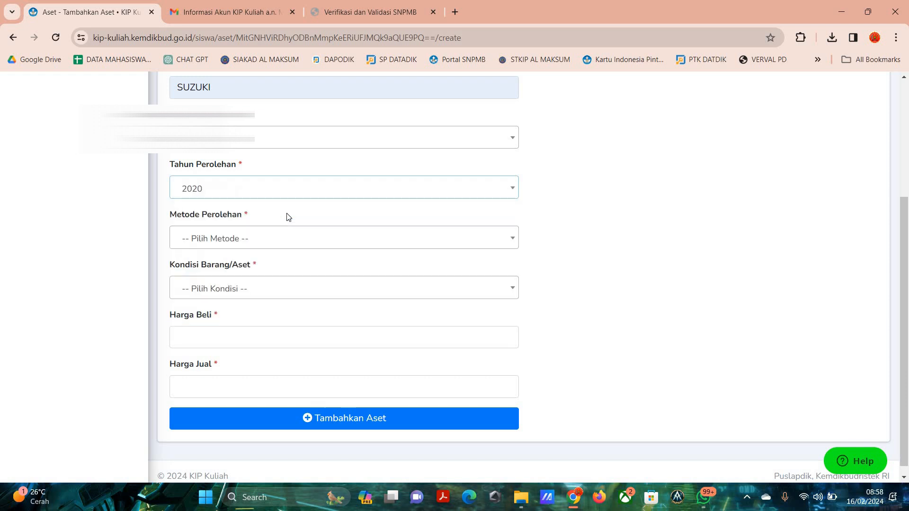
# Set the asset's acquisition method (Metode Perolehan) to Membeli Cicilan and its condition (Kondisi Barang/Aset) to Berfungsi.
pyautogui.click(209, 238)
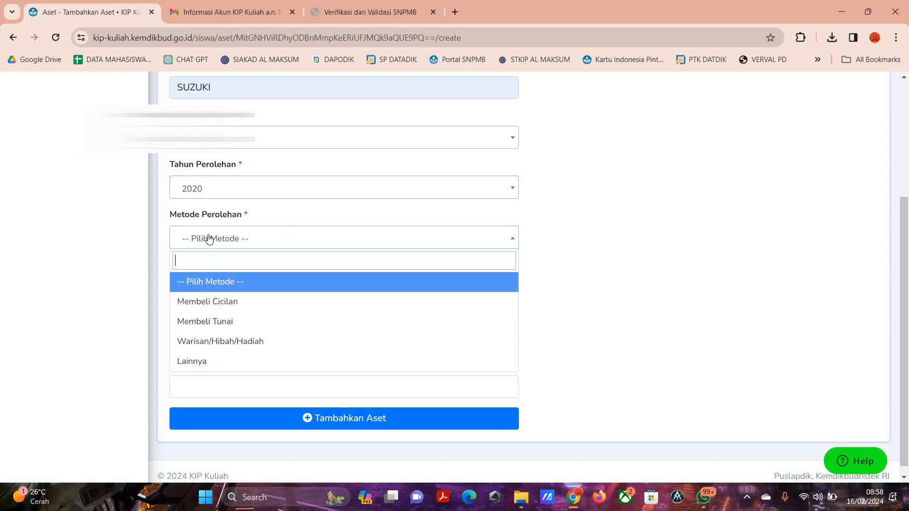
pyautogui.click(259, 309)
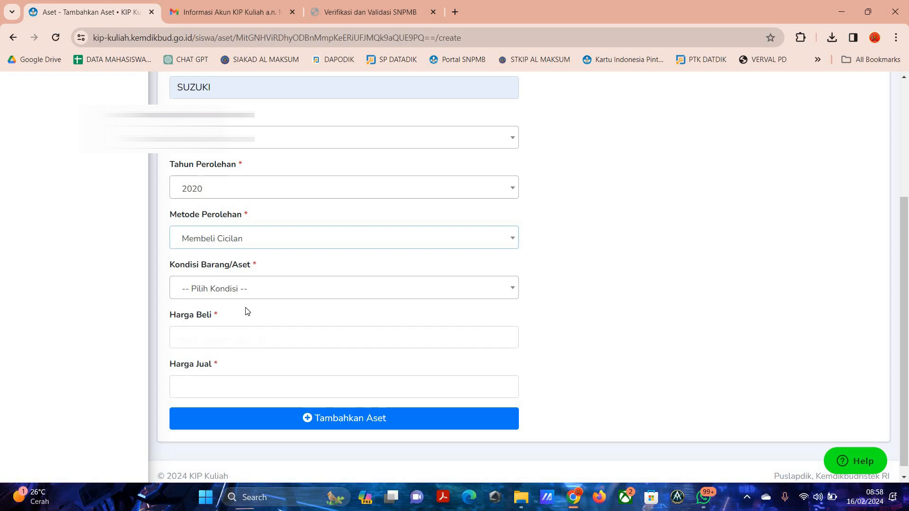
pyautogui.click(220, 291)
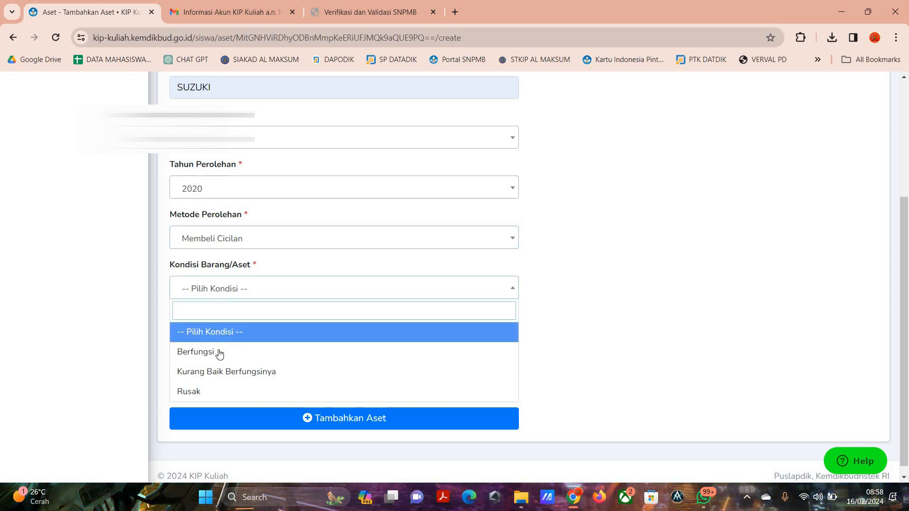
pyautogui.press('Down')
pyautogui.press('Return')
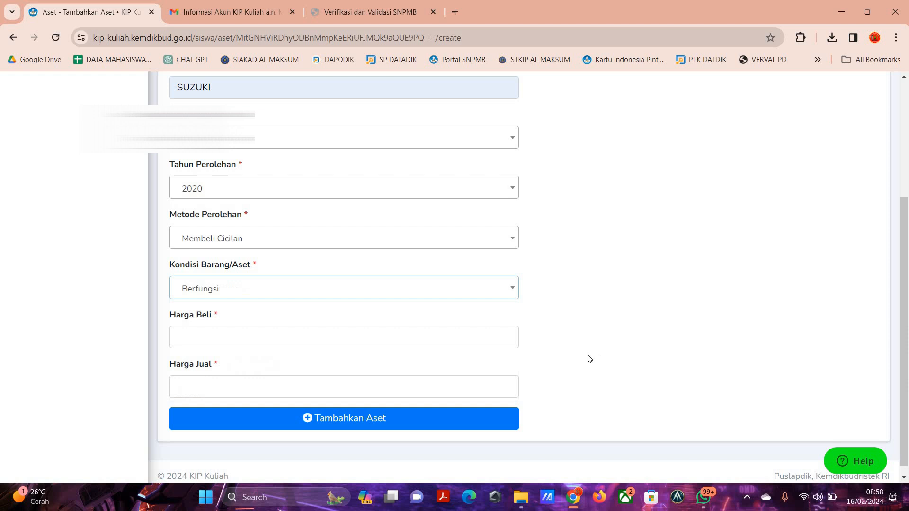
# Enter Rp. 17.000.000 as the asset's purchase price (Harga Beli) and Rp. 7.000.000 as its selling price (Harga Jual).
pyautogui.click(231, 334)
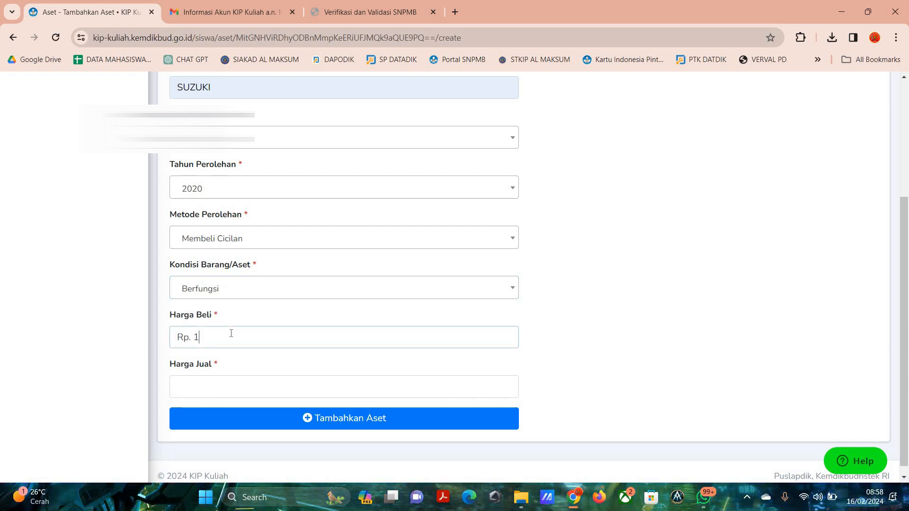
pyautogui.write('17.000.000')
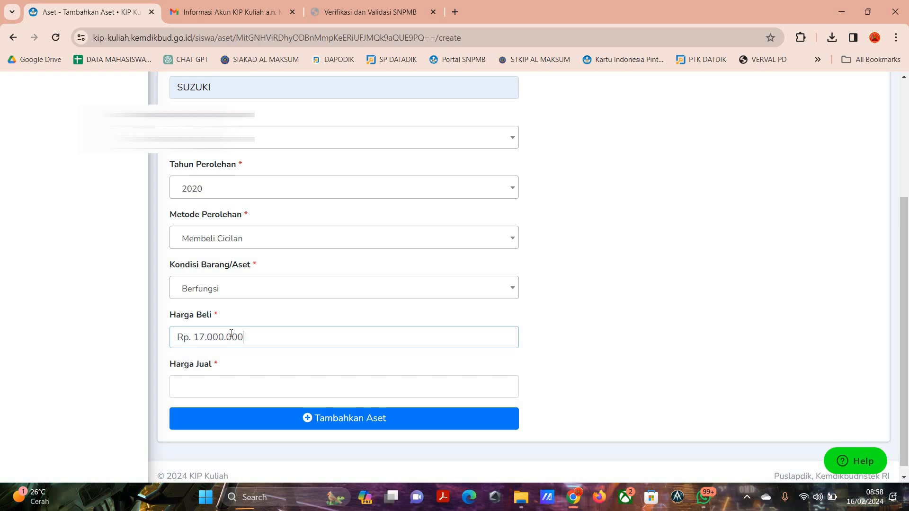
pyautogui.click(241, 384)
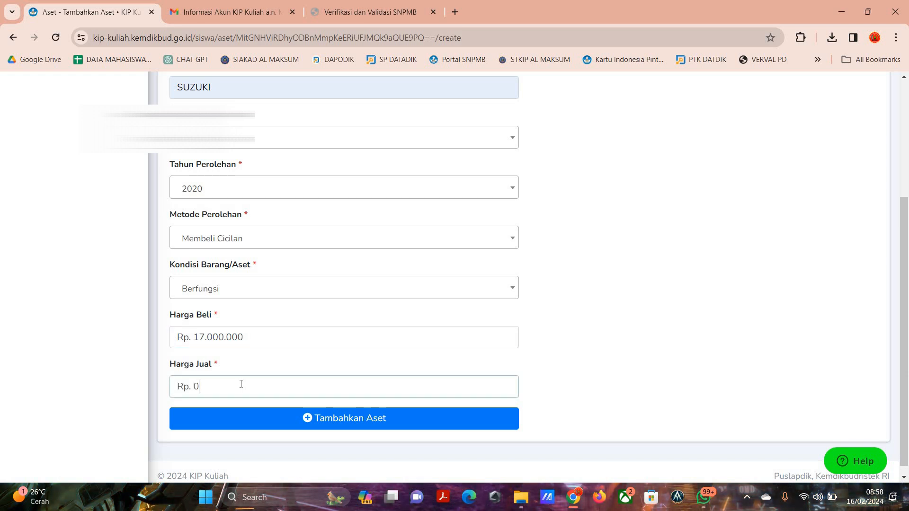
pyautogui.write('7.000.00')
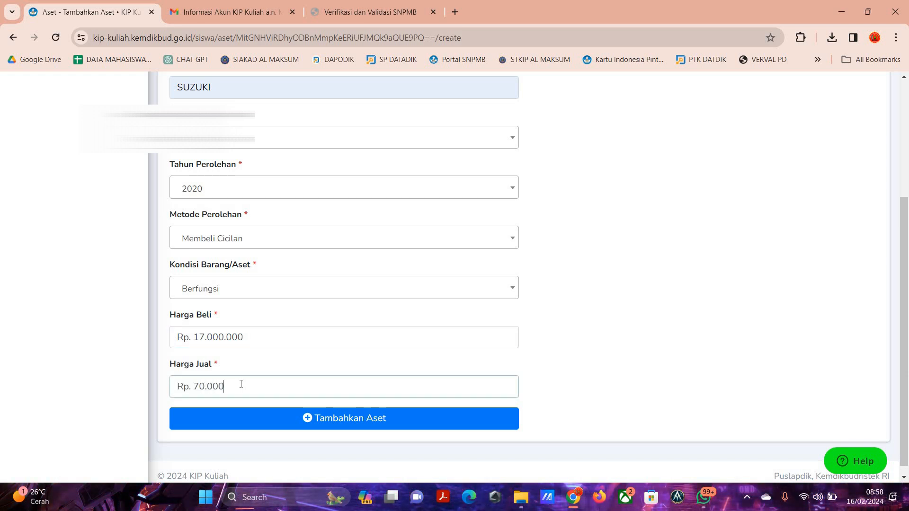
pyautogui.write('0')
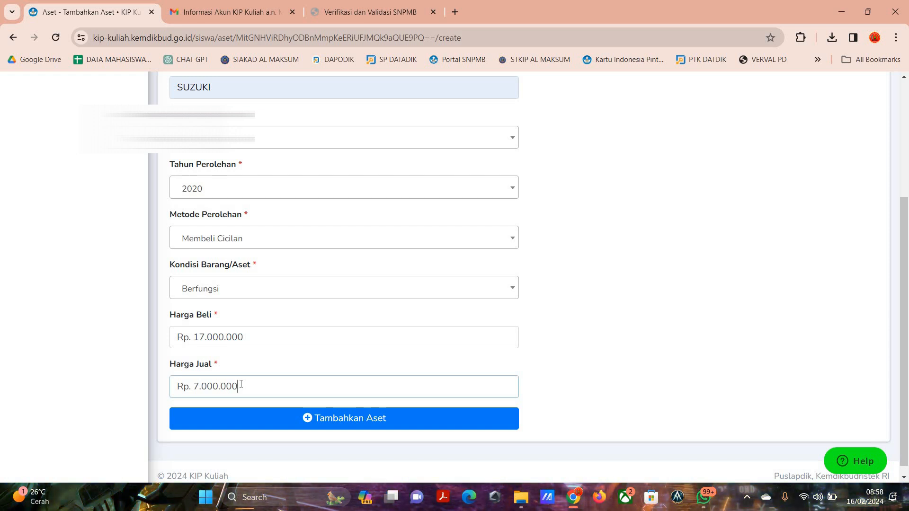
# Review the completed motorcycle form, add the asset and dismiss the confirmation.
pyautogui.scroll(1, 346, 427)
pyautogui.click(347, 427)
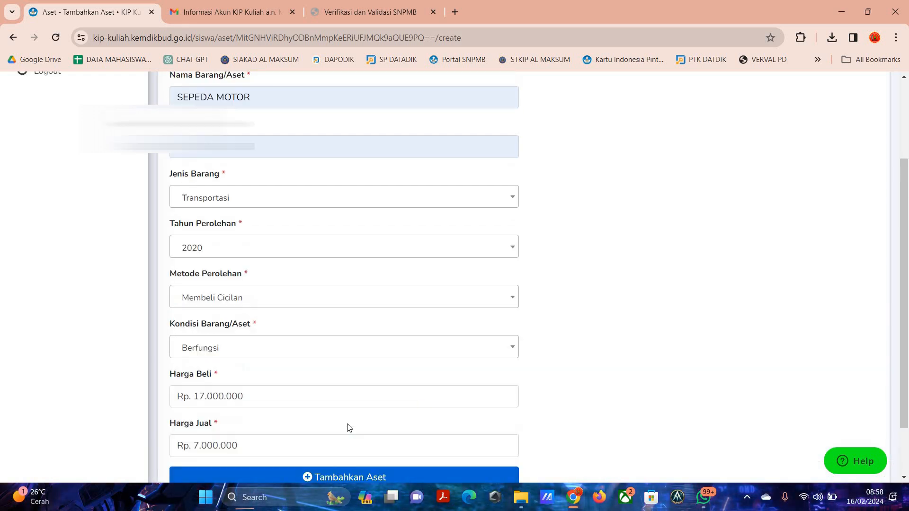
pyautogui.scroll(-2, 349, 427)
pyautogui.click(356, 420)
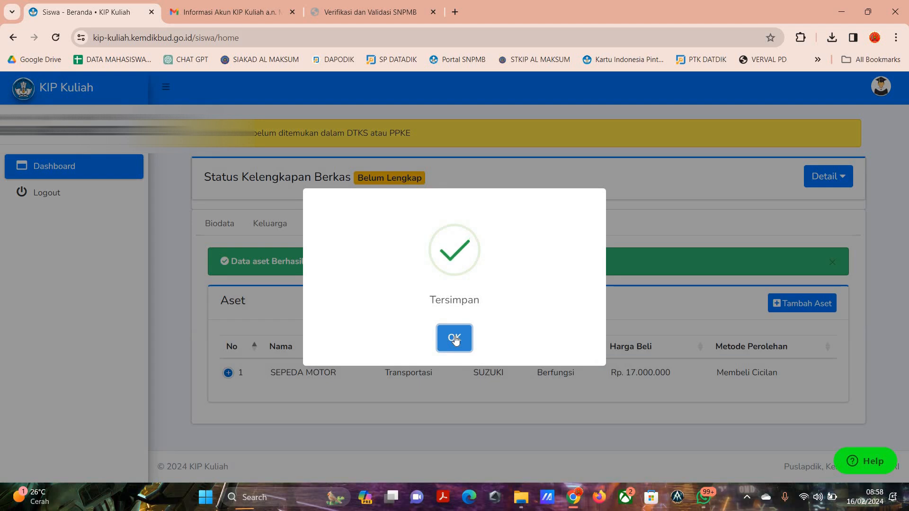
pyautogui.click(456, 339)
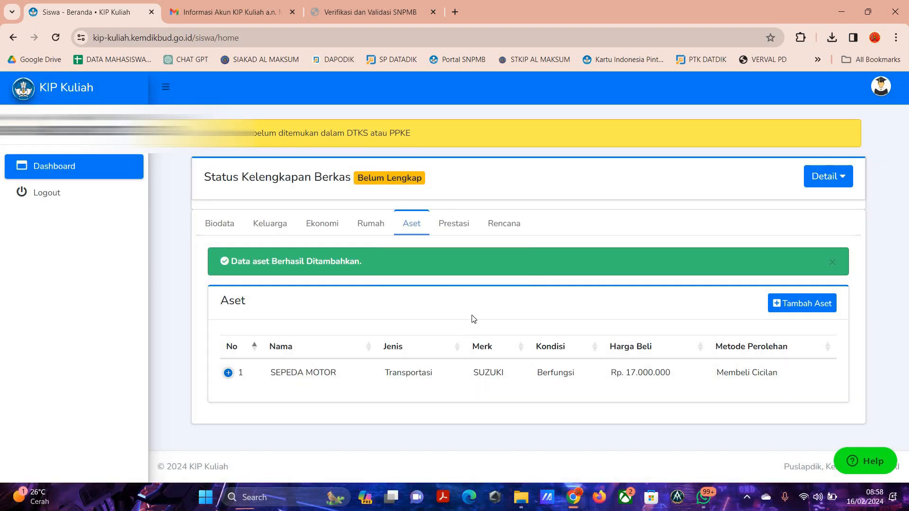
pyautogui.click(814, 307)
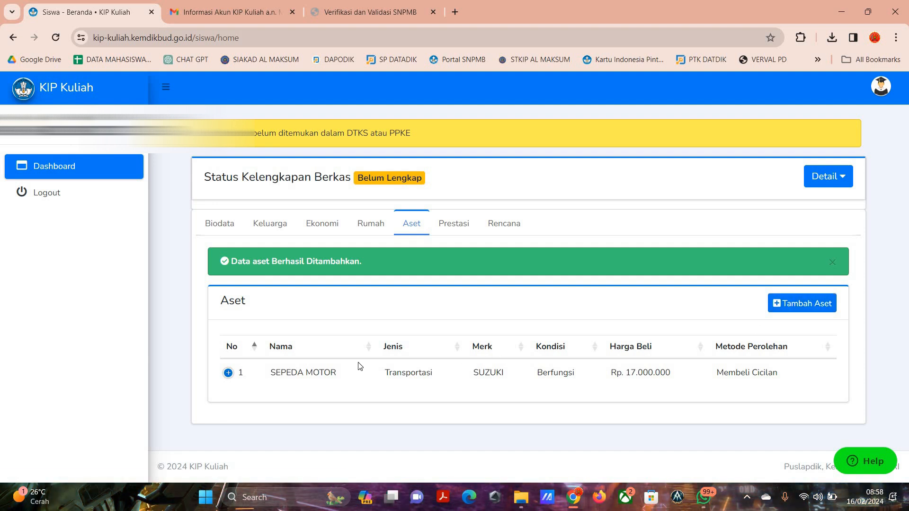
# Start a new achievement (Prestasi) entry with PASKIBRAKA as the activity name and Kelompok/Tim as the activity type.
pyautogui.click(461, 220)
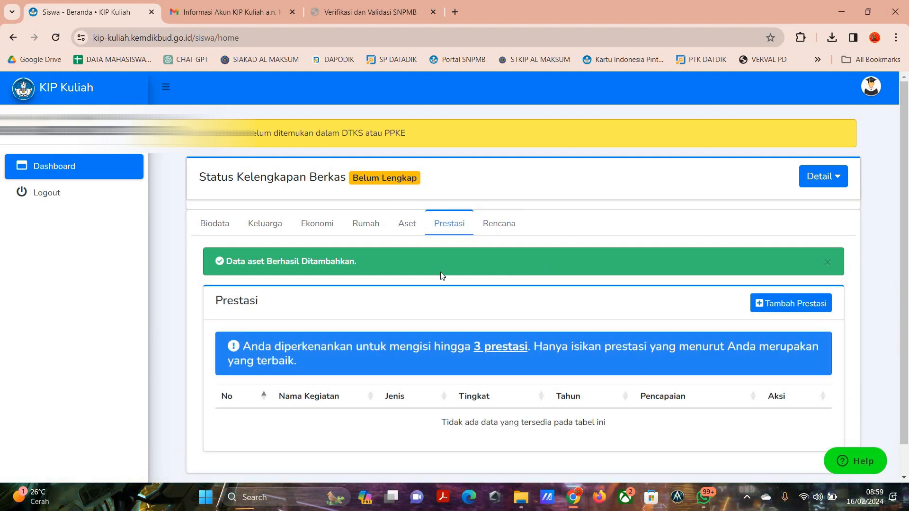
pyautogui.click(803, 307)
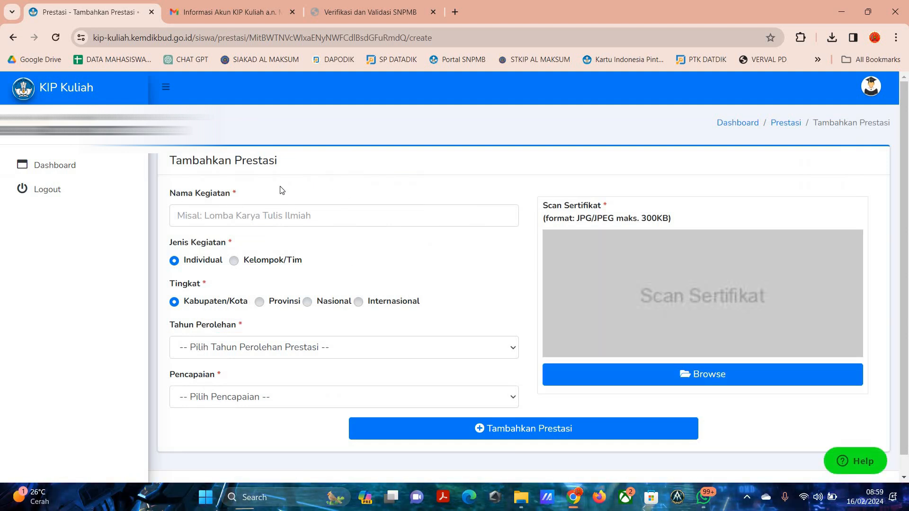
pyautogui.moveTo(340, 170); pyautogui.dragTo(364, 185)
pyautogui.click(322, 211)
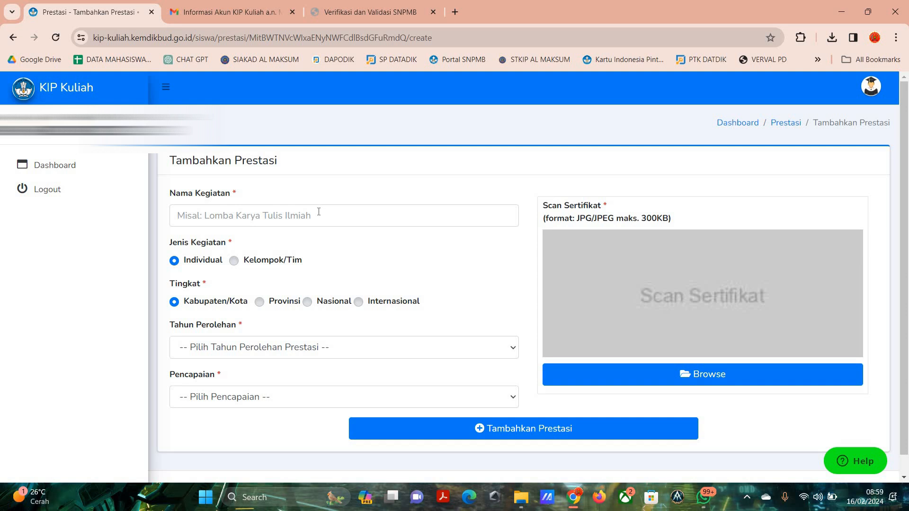
pyautogui.click(281, 221)
pyautogui.press('Return')
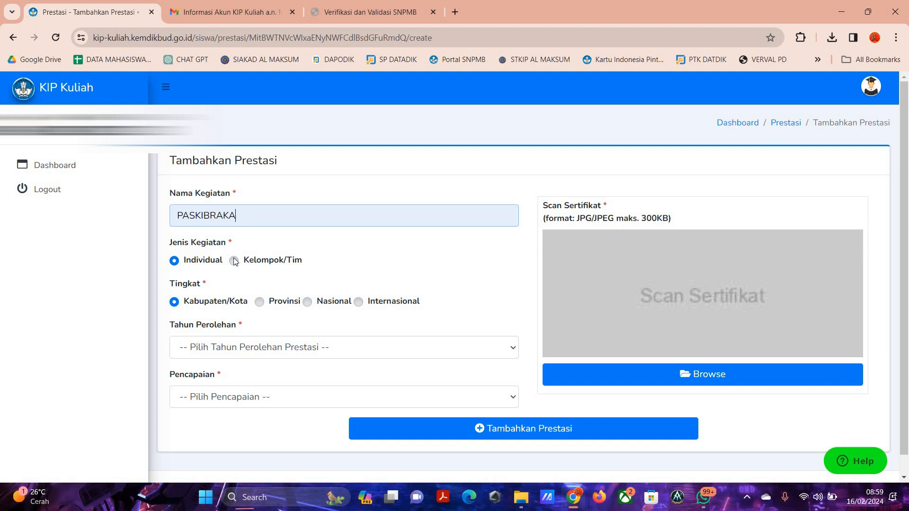
pyautogui.click(261, 256)
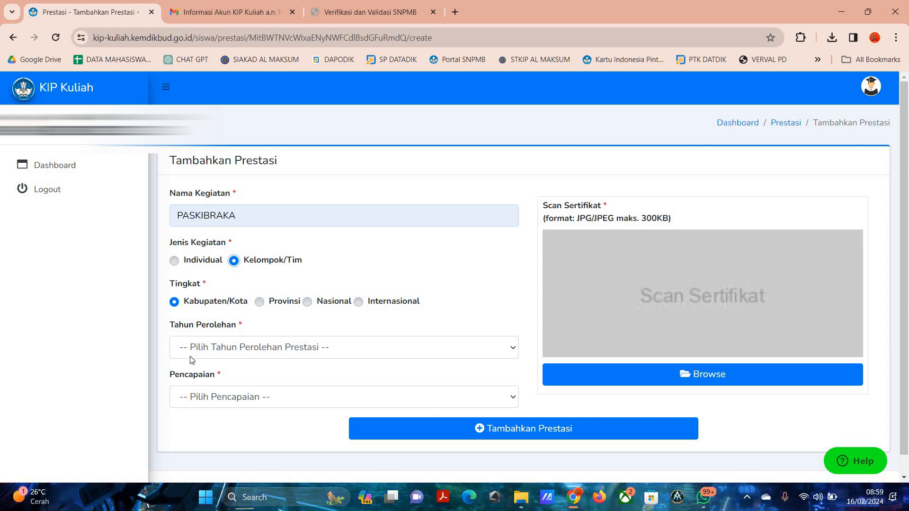
# Set the achievement's year (Tahun Perolehan) to 2023 and its result (Pencapaian) to Lainnya.
pyautogui.click(233, 350)
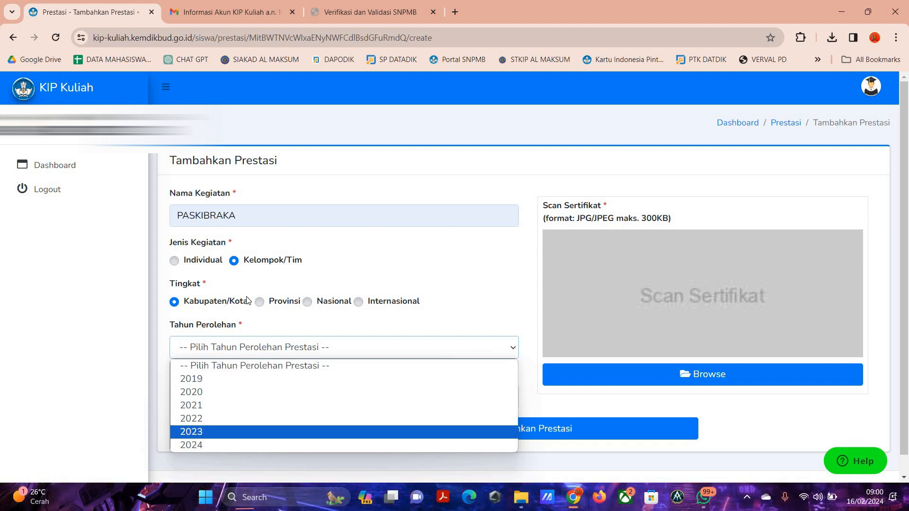
pyautogui.press('Return')
pyautogui.scroll(-1, 284, 383)
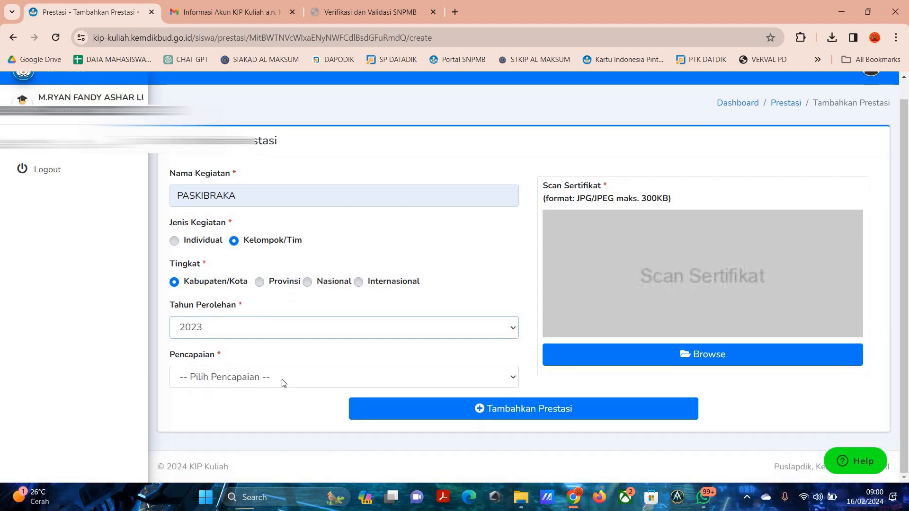
pyautogui.click(283, 381)
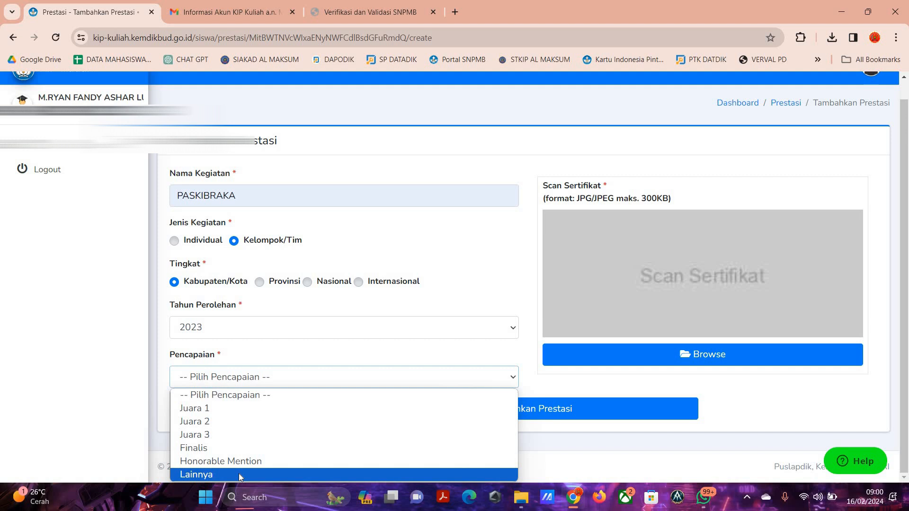
pyautogui.press('Return')
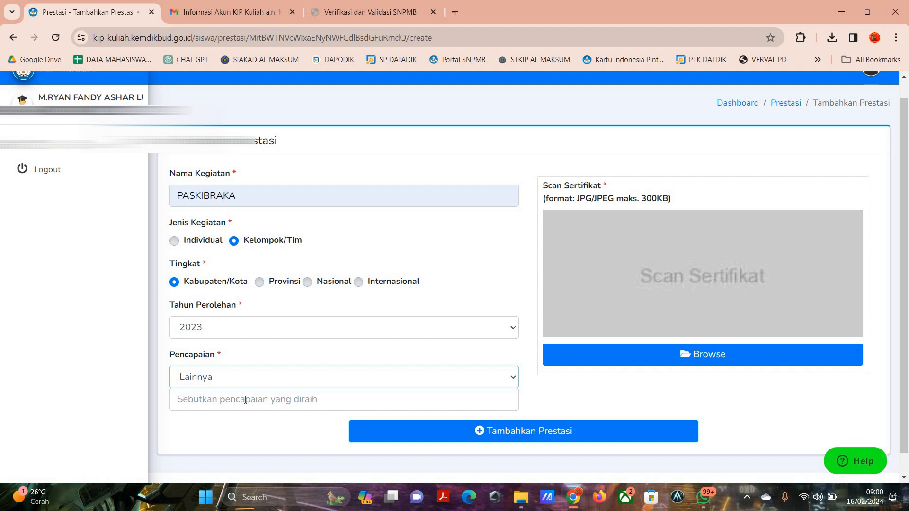
pyautogui.hotkey('alt', 'Down')
pyautogui.press('Escape')
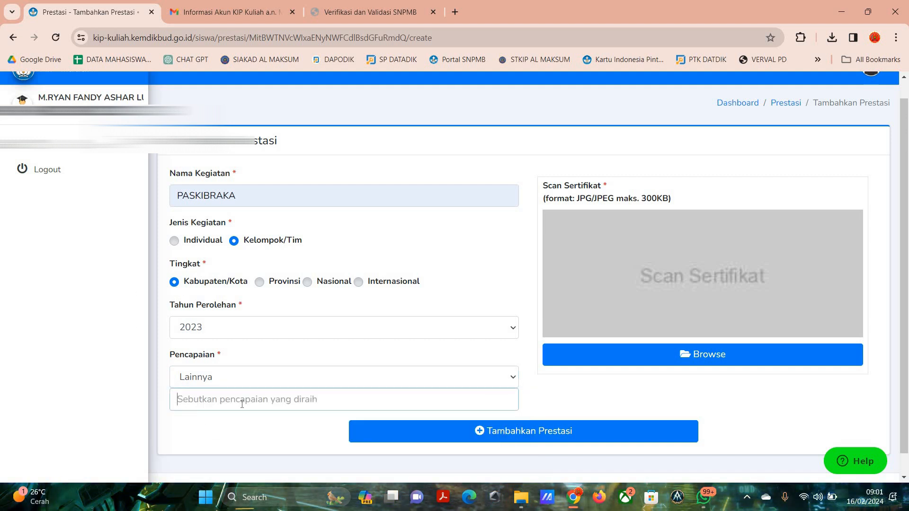
# Describe the achievement as "anggota paskibraka tingkt kabupaten", and return to the dashboard's Prestasi list without submitting the entry.
pyautogui.write('anggota paskibraka ting')
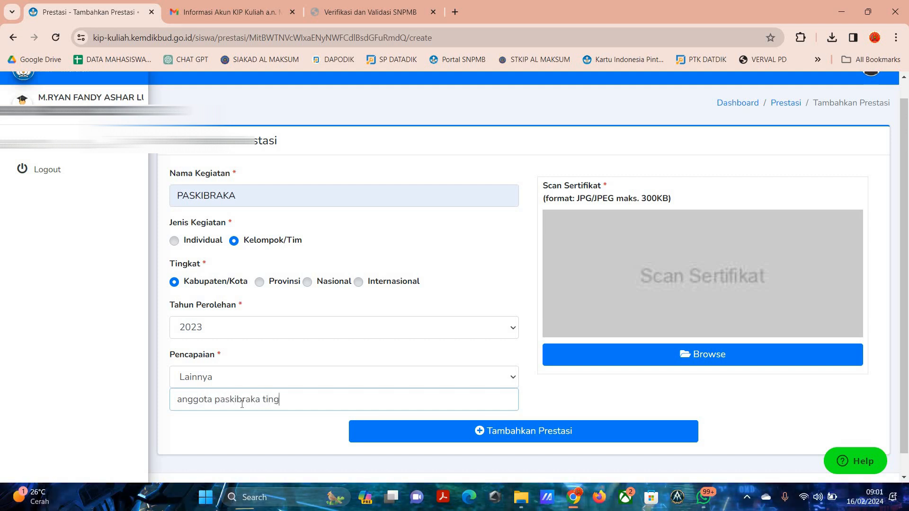
pyautogui.write('kt kabupaten')
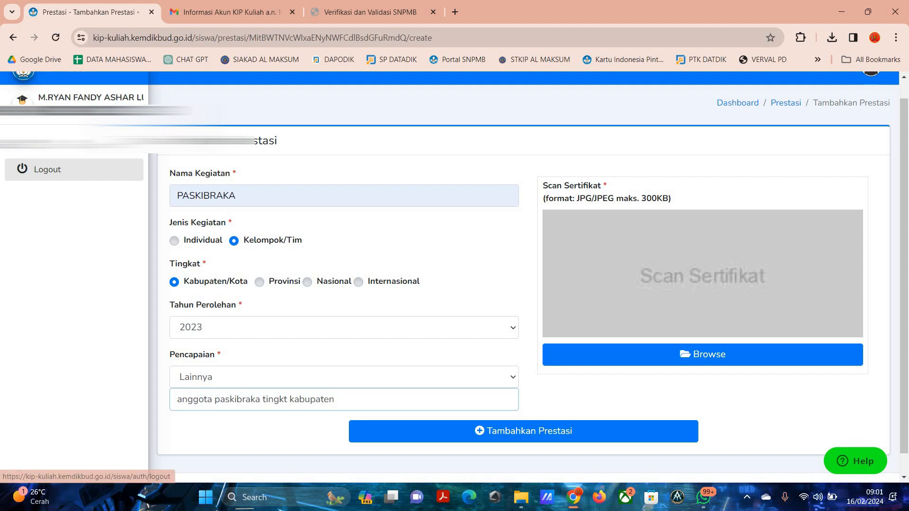
pyautogui.click(95, 142)
pyautogui.click(444, 226)
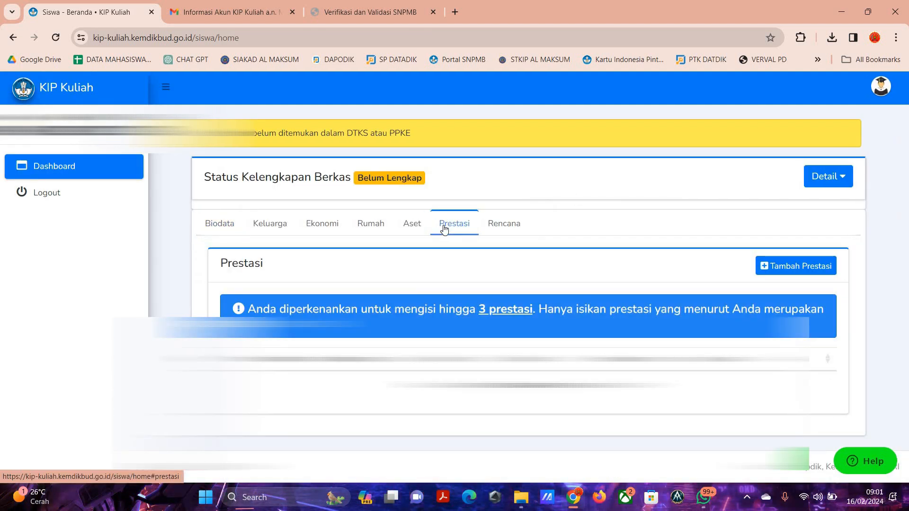
# Open the study plan (Rencana) for editing and choose Kos/Sewa for Rencana Tinggal and Jalur Darat for Transportasi Asal.
pyautogui.click(515, 228)
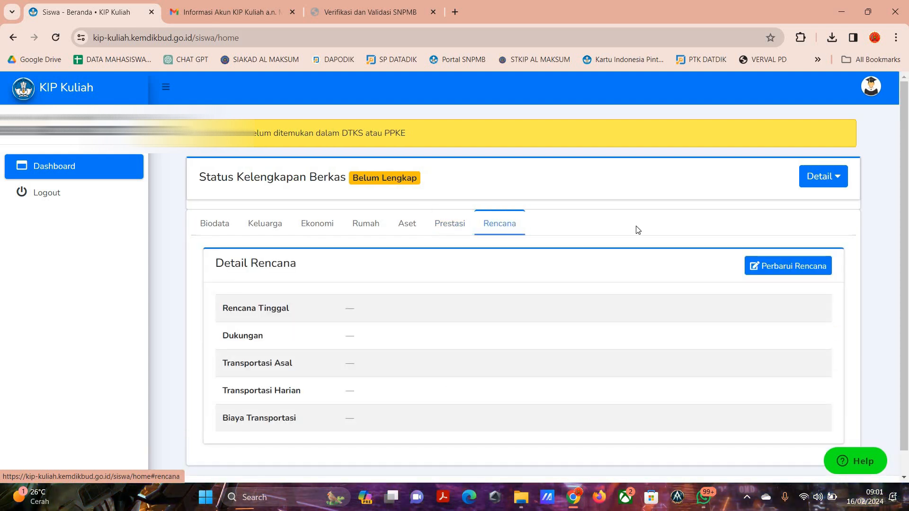
pyautogui.click(819, 266)
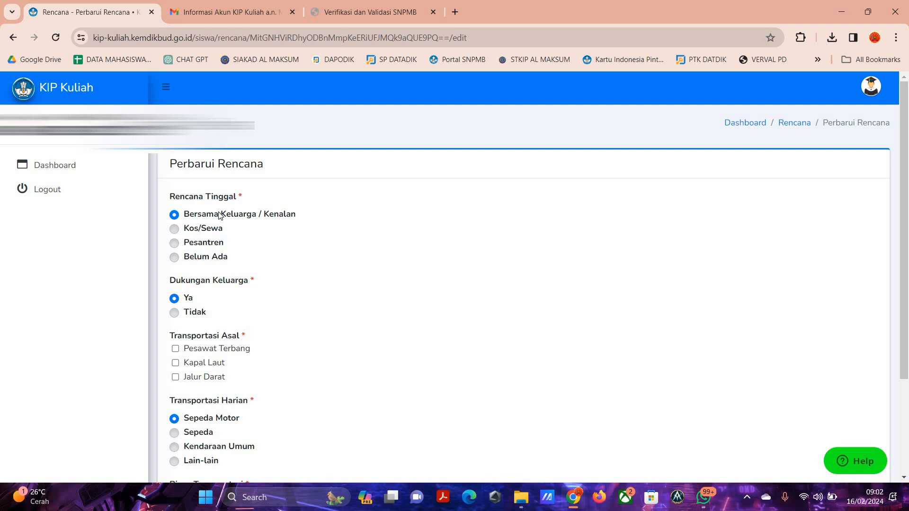
pyautogui.click(174, 229)
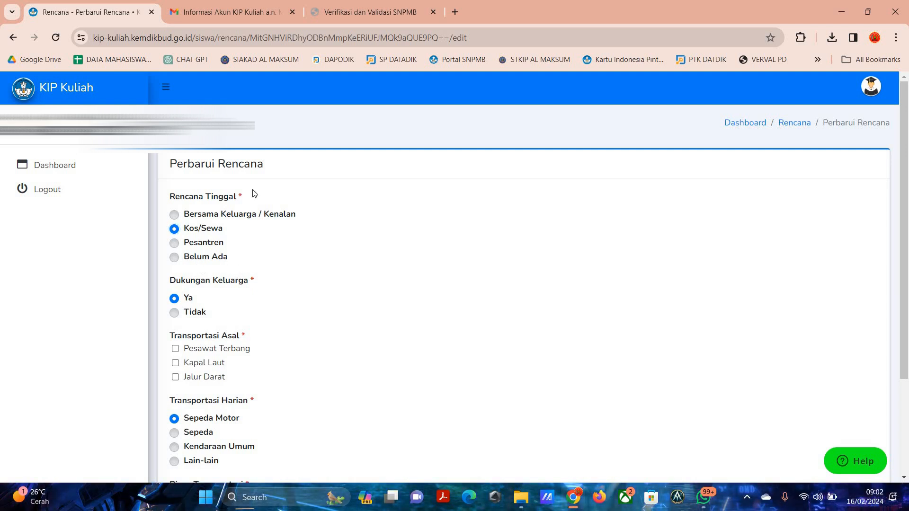
pyautogui.scroll(-2, 254, 195)
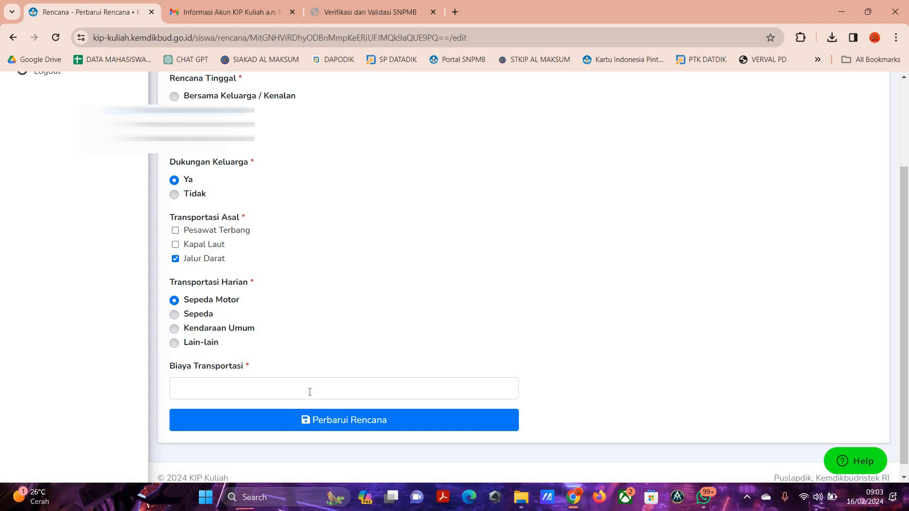
# Enter Rp 20000 as the transport cost (Biaya Transportasi) and save the updated plan.
pyautogui.click(310, 392)
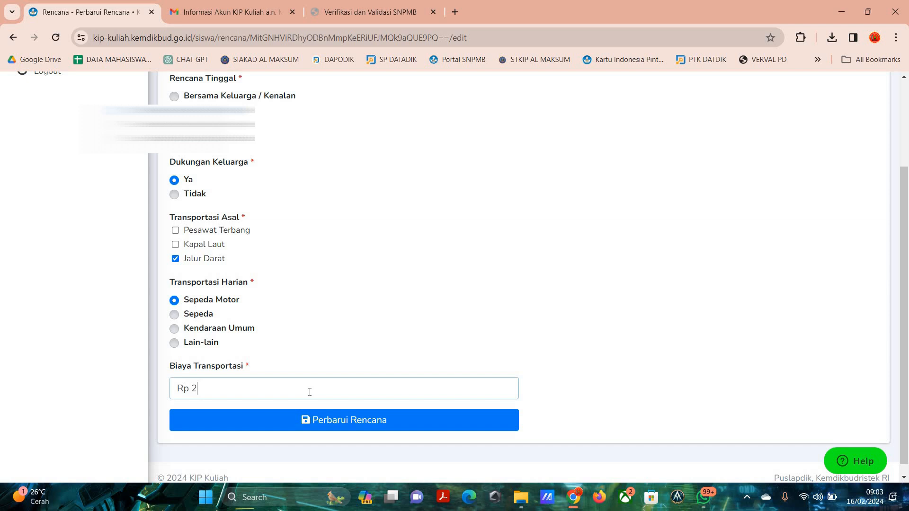
pyautogui.write('0000')
pyautogui.click(363, 419)
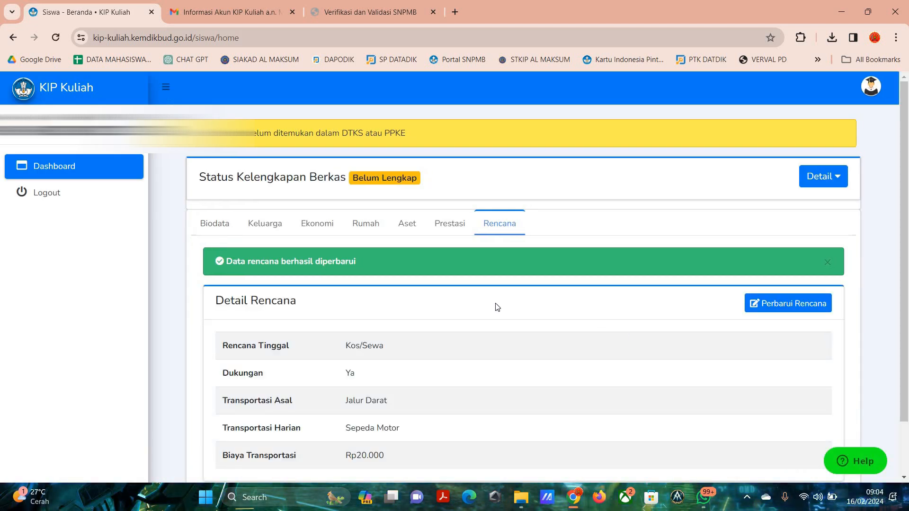
# Review the saved plan details and the economic data (Detail Ekonomi) on the dashboard.
pyautogui.scroll(-2, 497, 308)
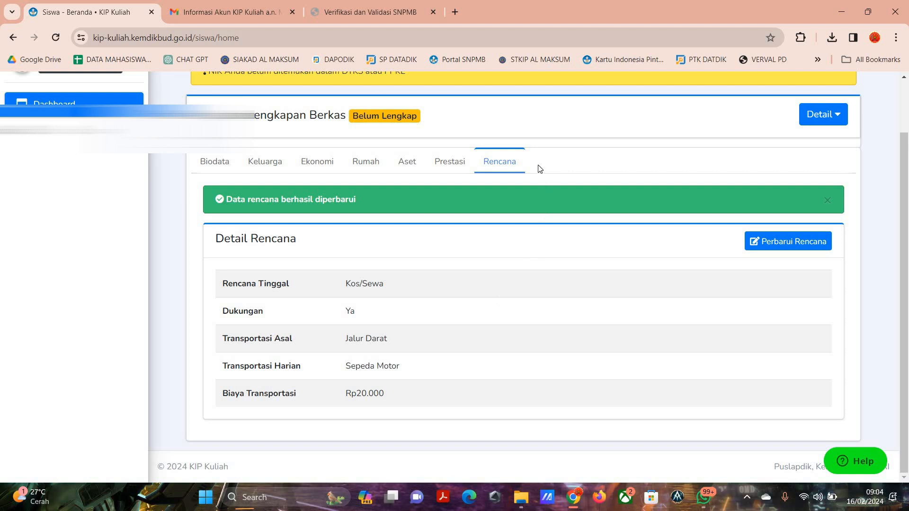
pyautogui.scroll(1, 539, 168)
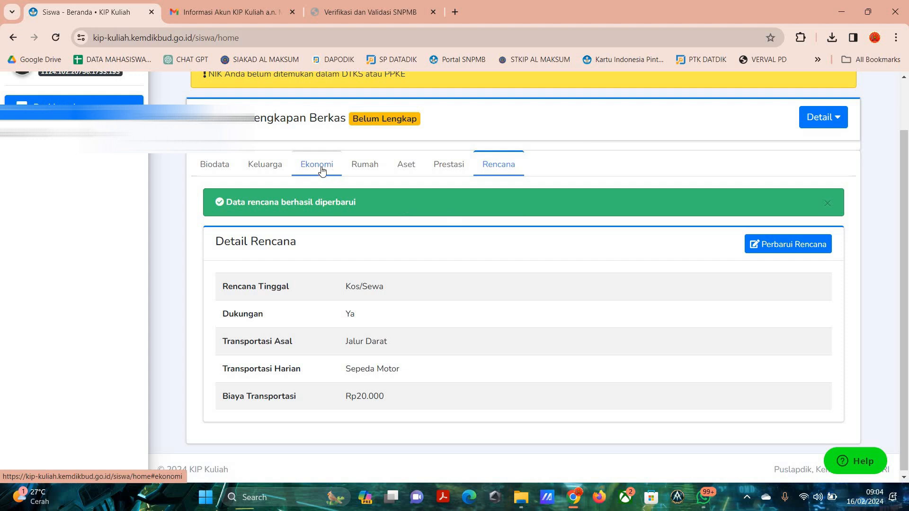
pyautogui.click(298, 170)
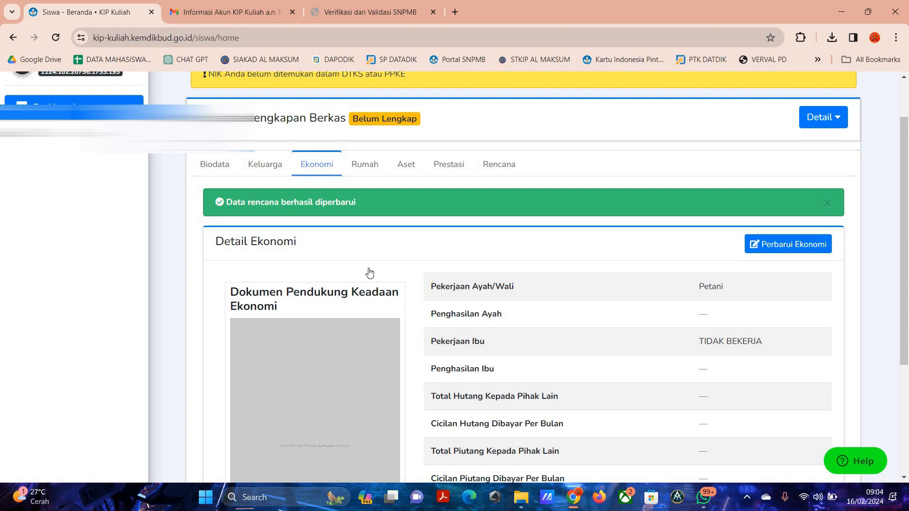
pyautogui.scroll(1, 300, 254)
pyautogui.scroll(-2, 299, 255)
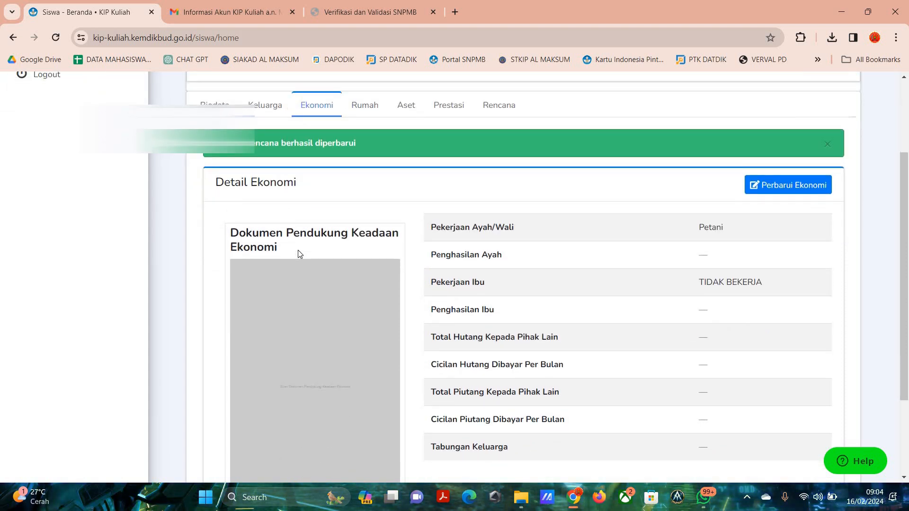